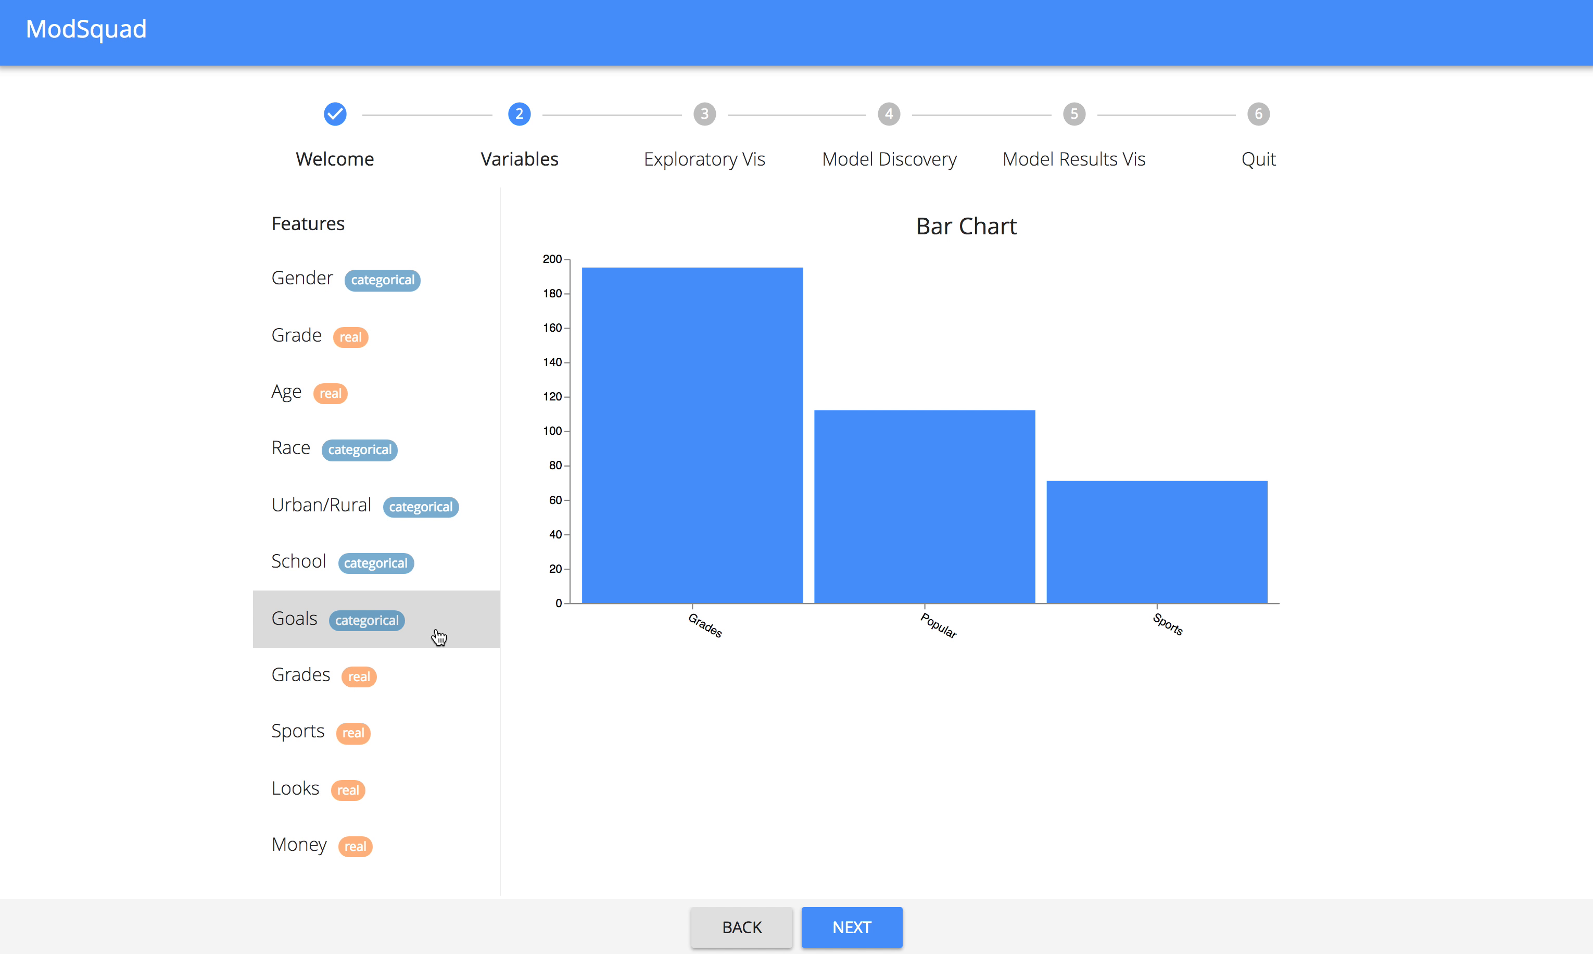
# Inspect the distributions of the Grade, Age, Urban/Rural and School features, ending on Age again.
pyautogui.click(328, 339)
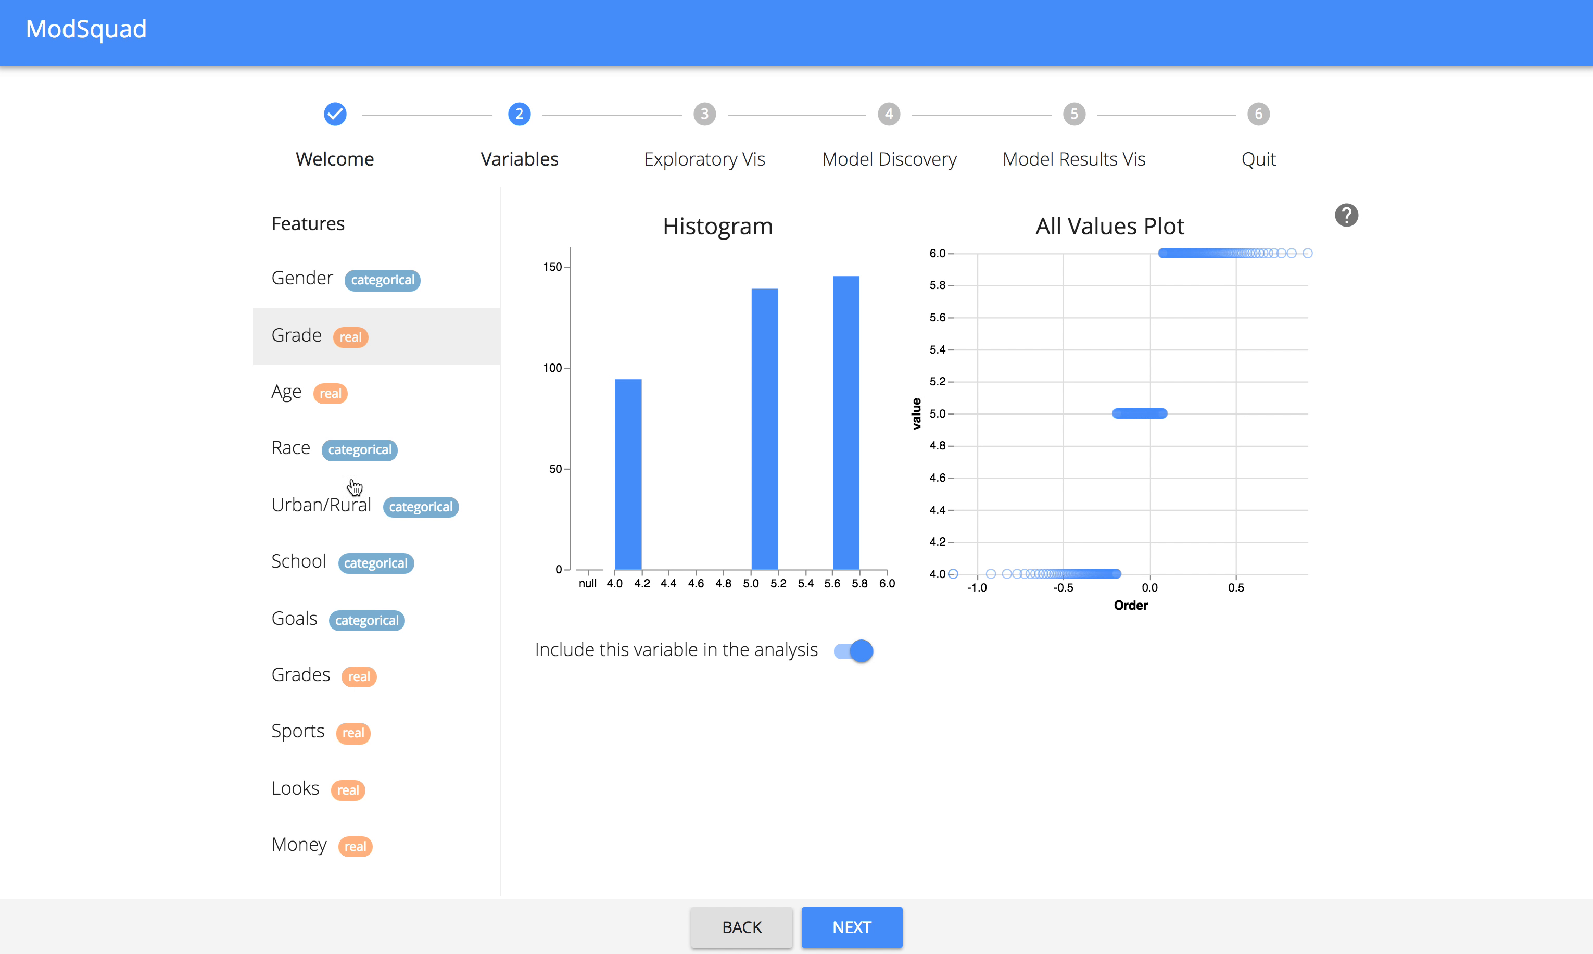
pyautogui.click(299, 390)
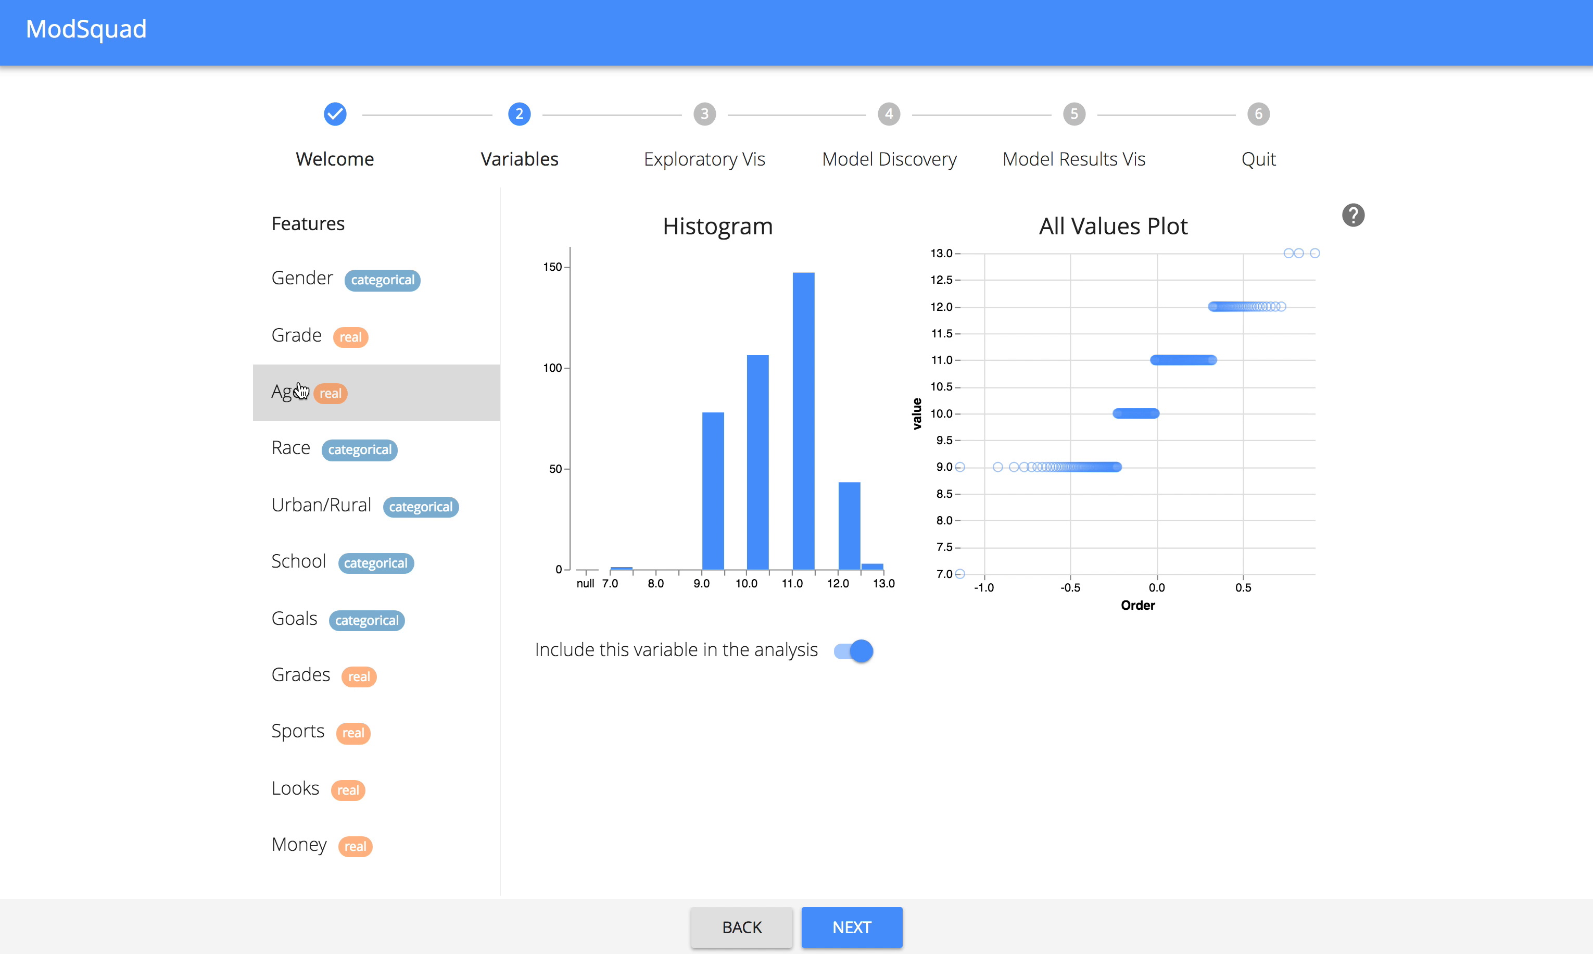
pyautogui.click(321, 501)
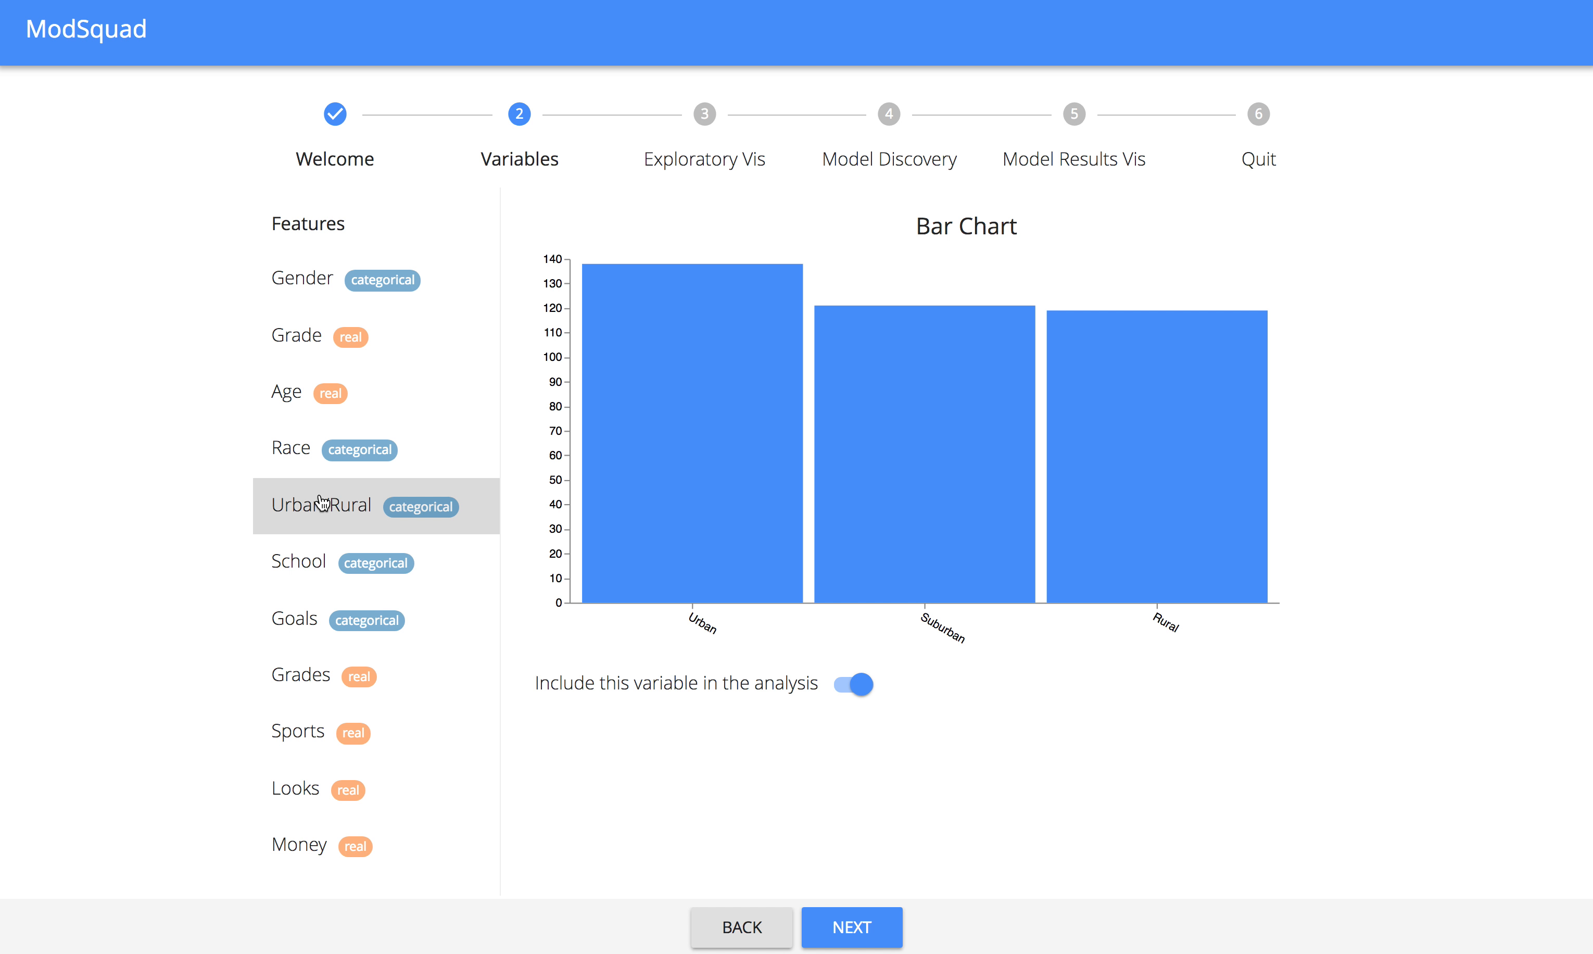
pyautogui.click(315, 569)
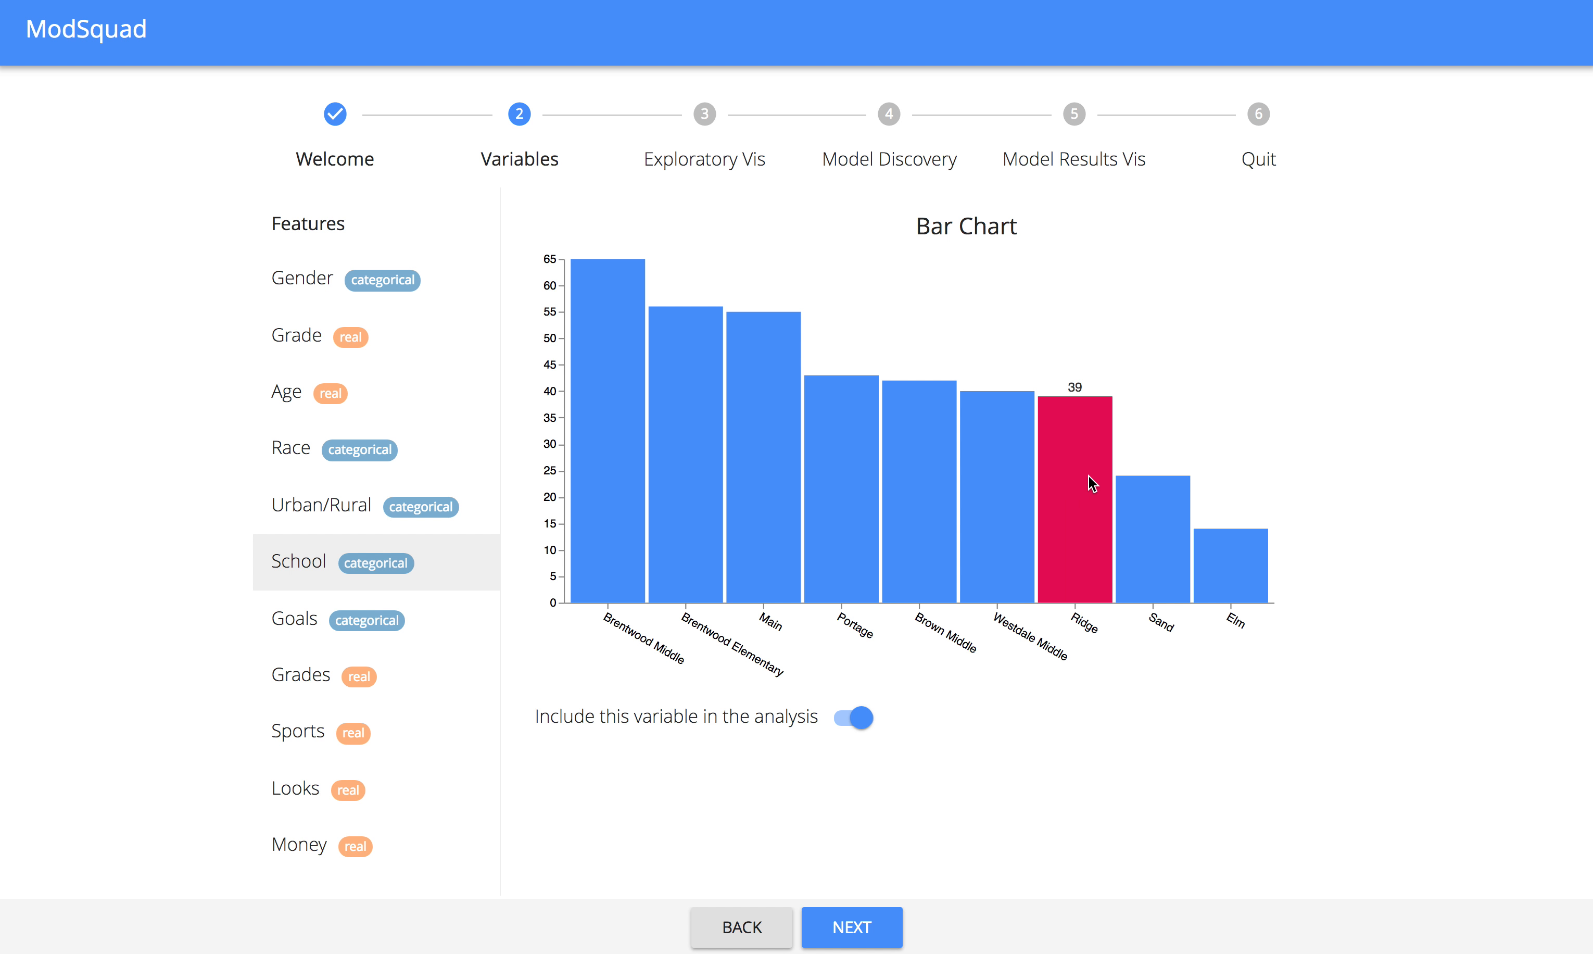
pyautogui.click(329, 395)
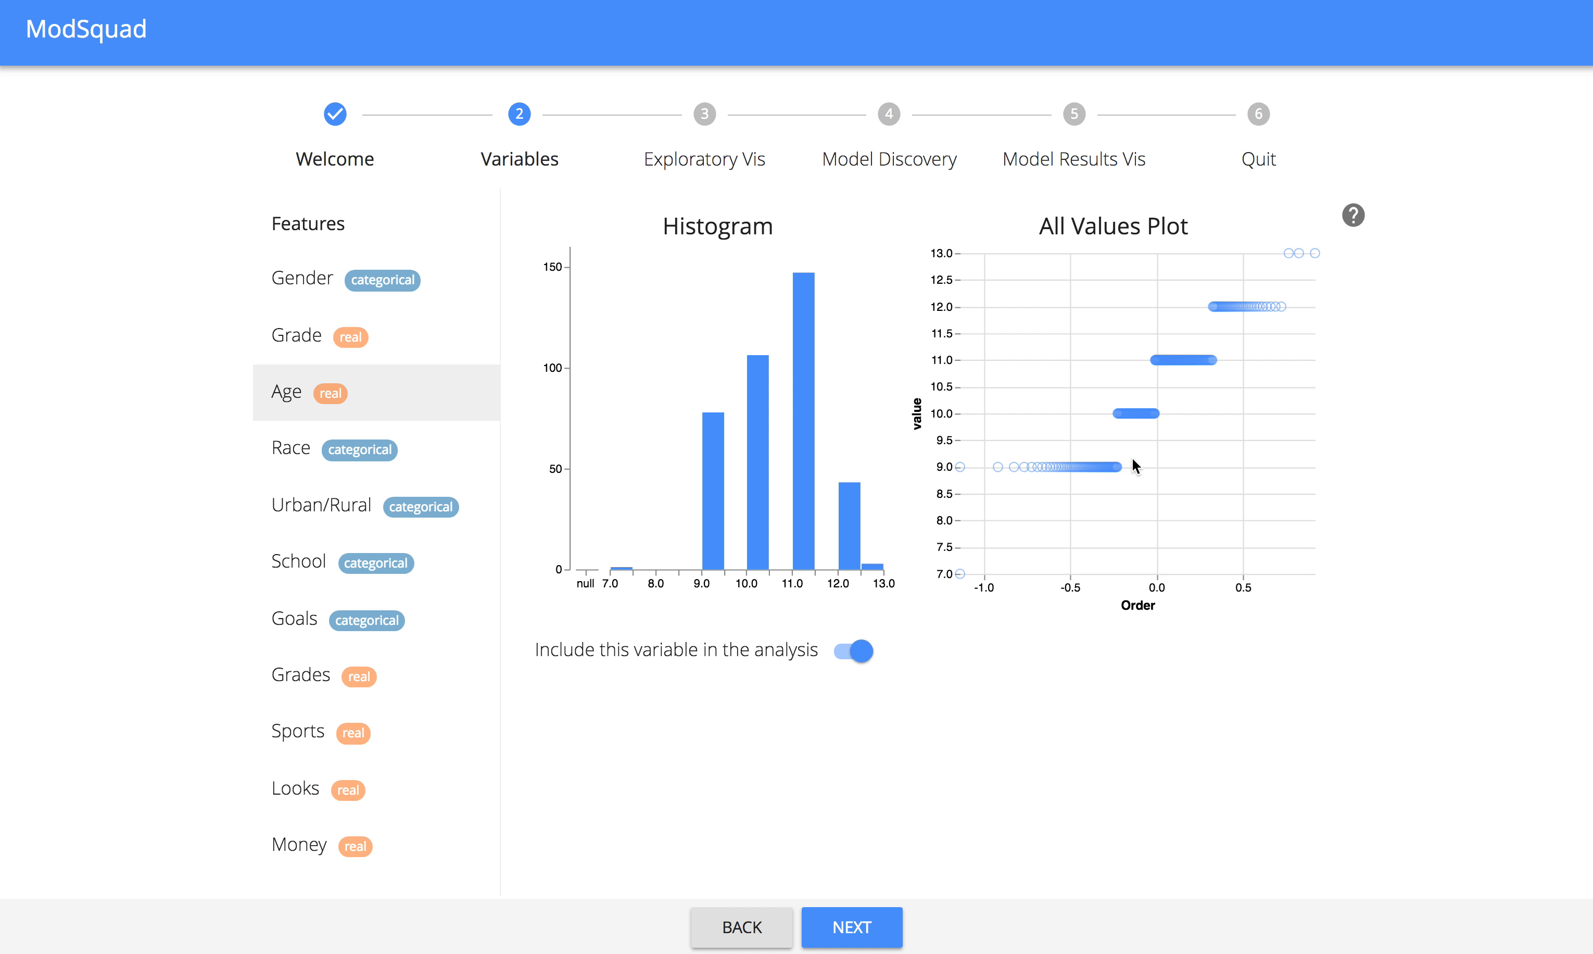
# Advance to the exploratory visualizations and review the available target variables, keeping Goals as the target.
pyautogui.click(874, 929)
pyautogui.scroll(-3, 1178, 595)
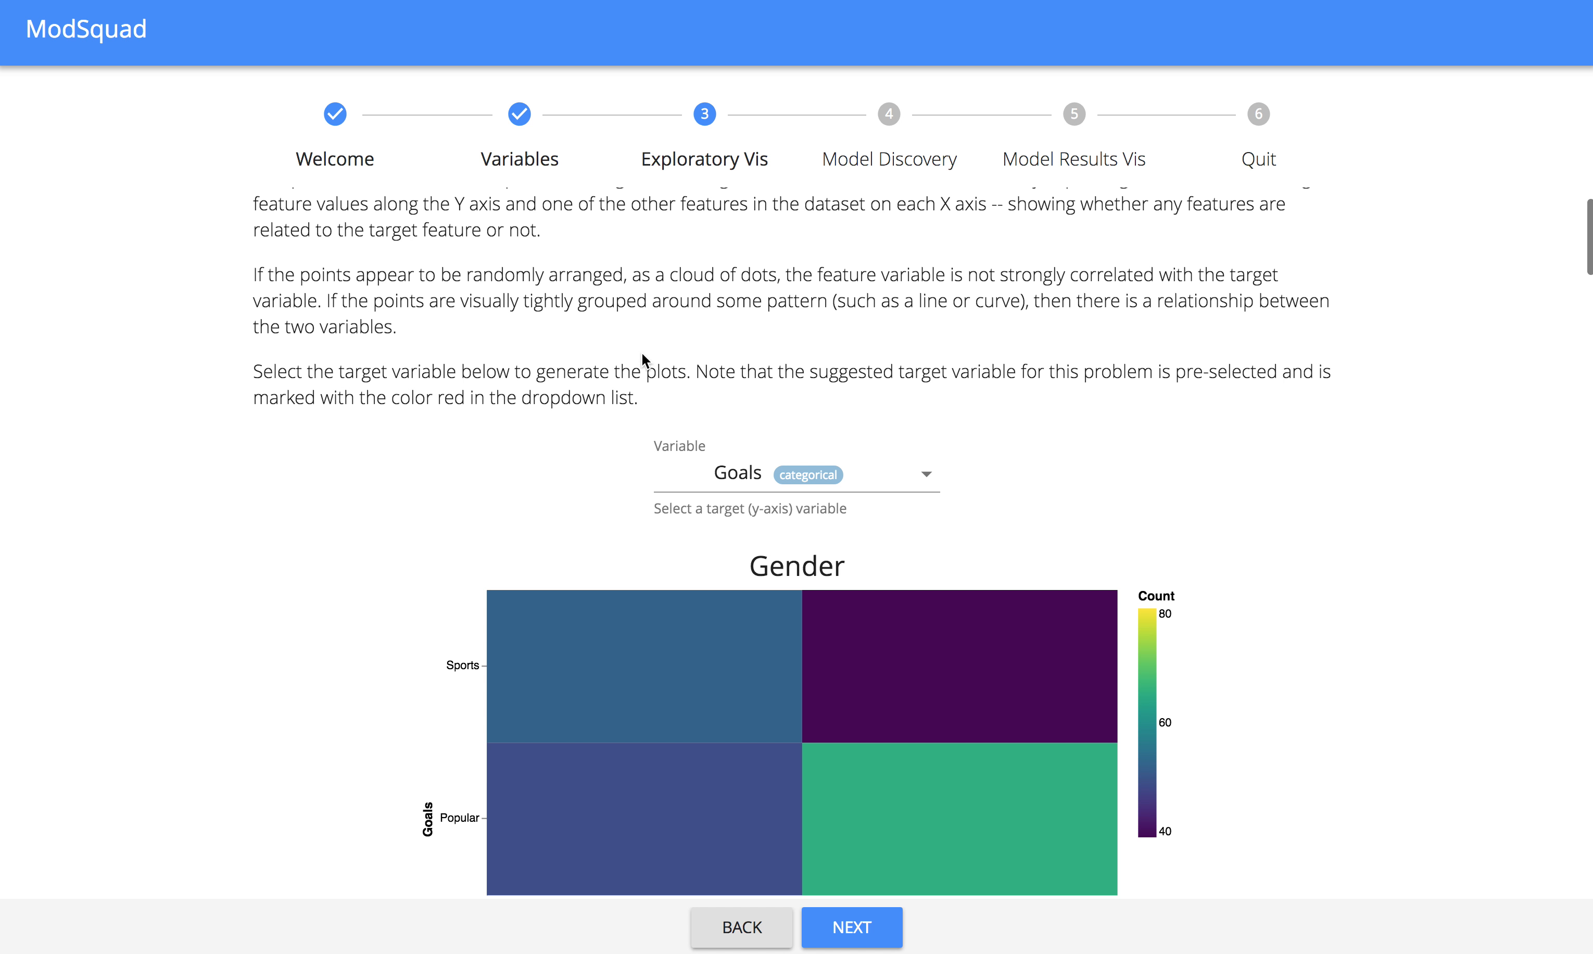
pyautogui.scroll(-2, 433, 501)
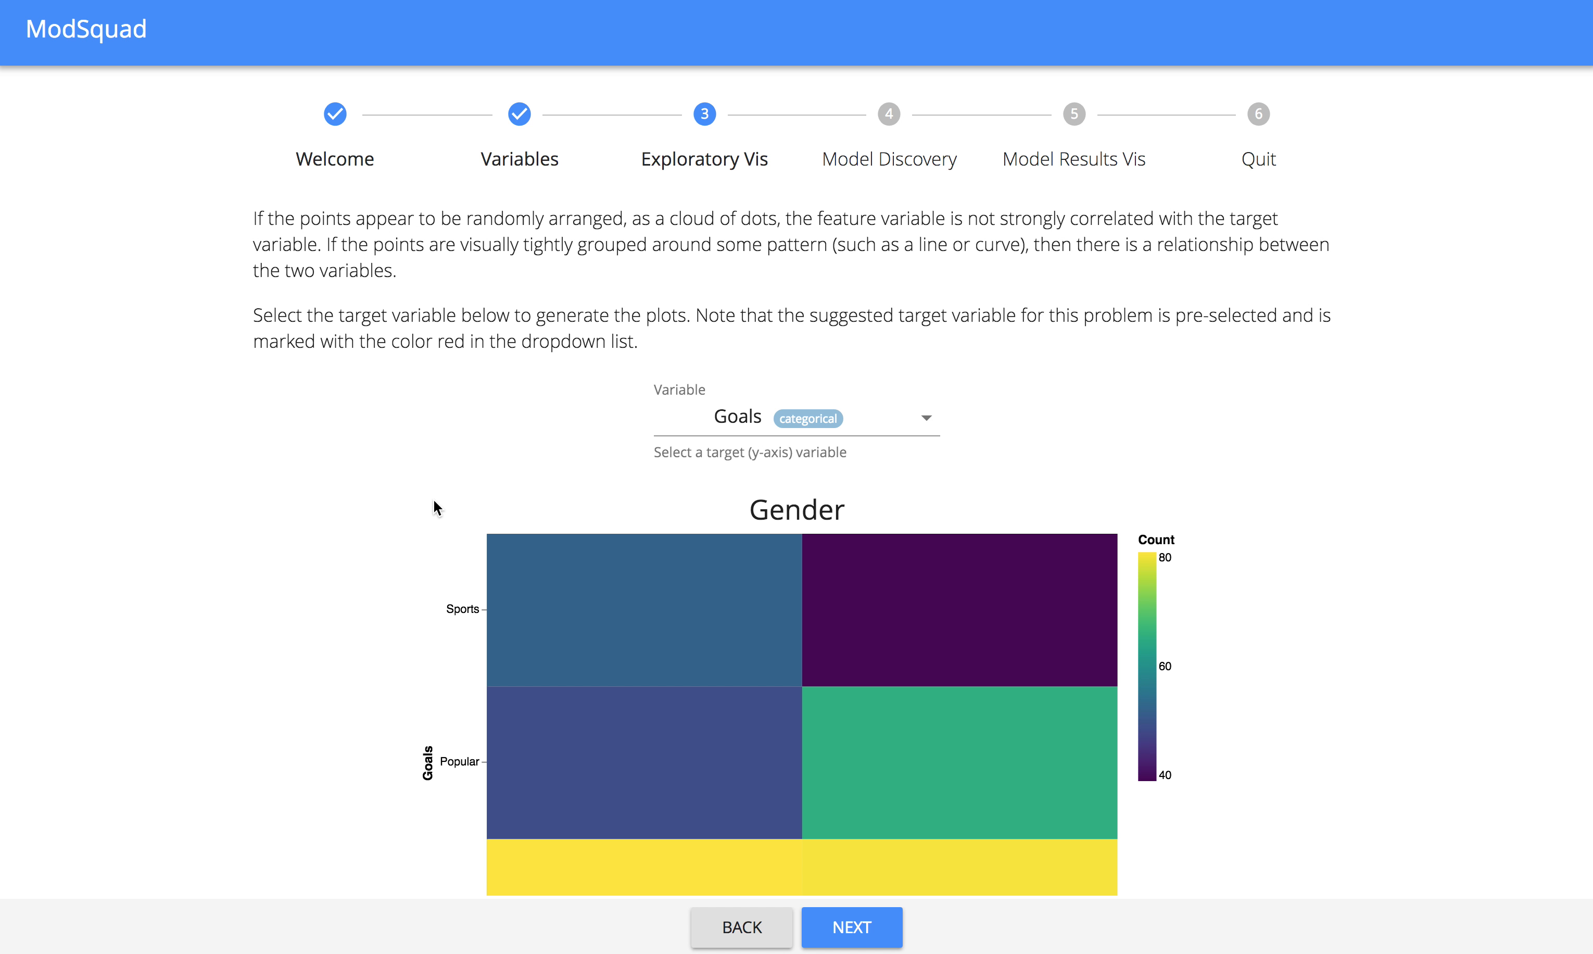
pyautogui.click(747, 428)
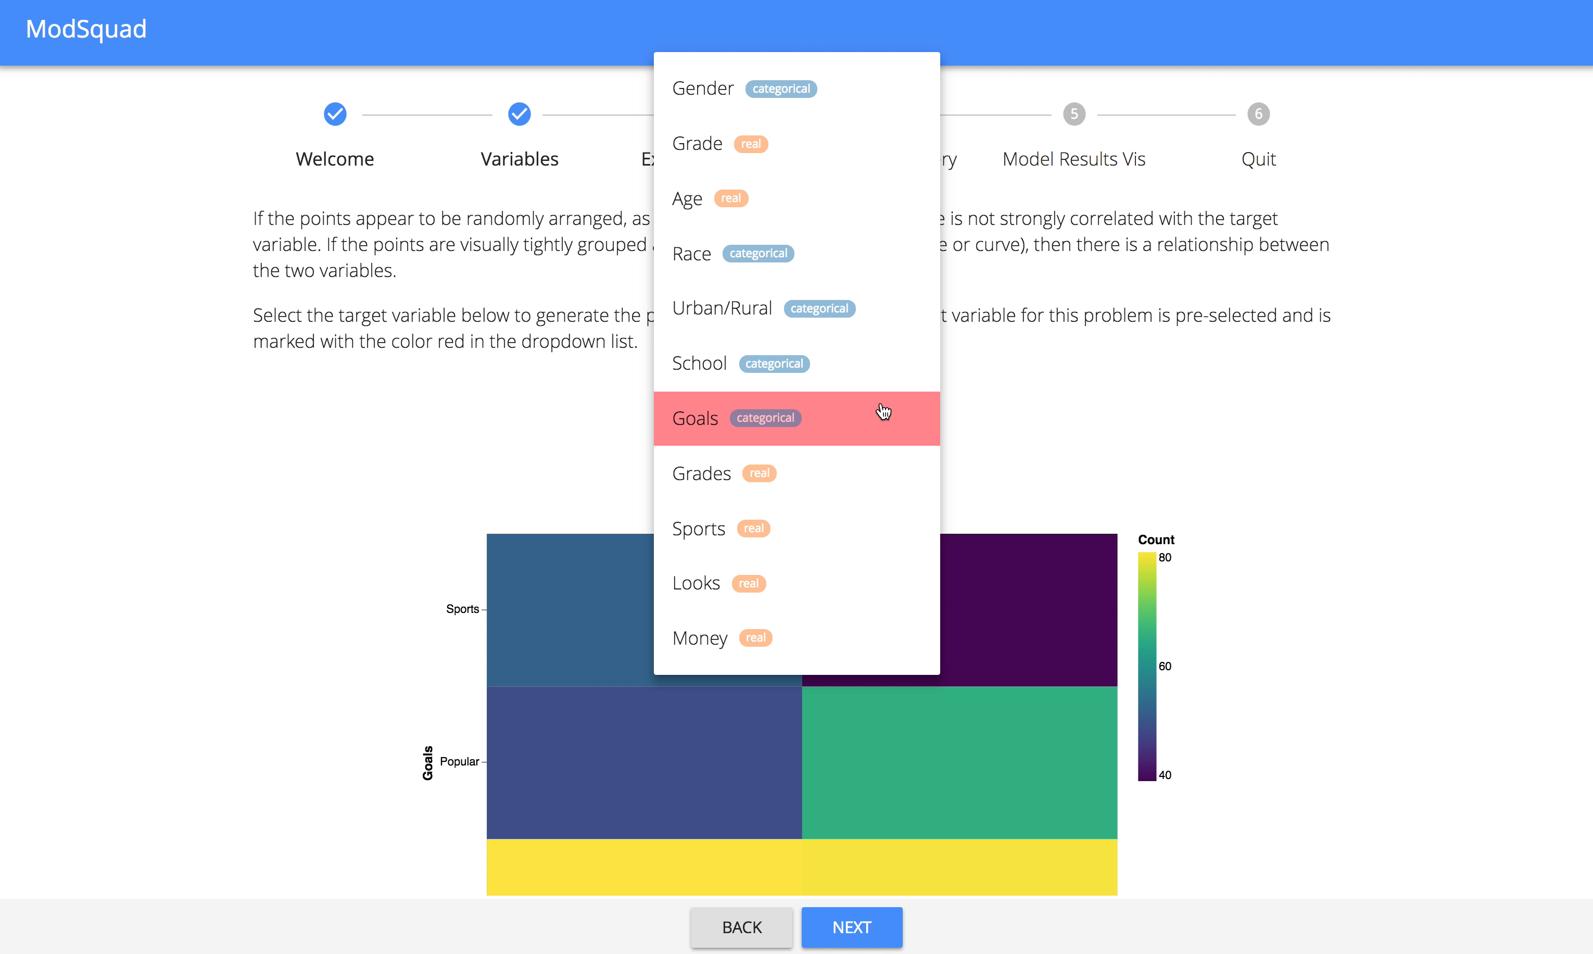
pyautogui.click(490, 473)
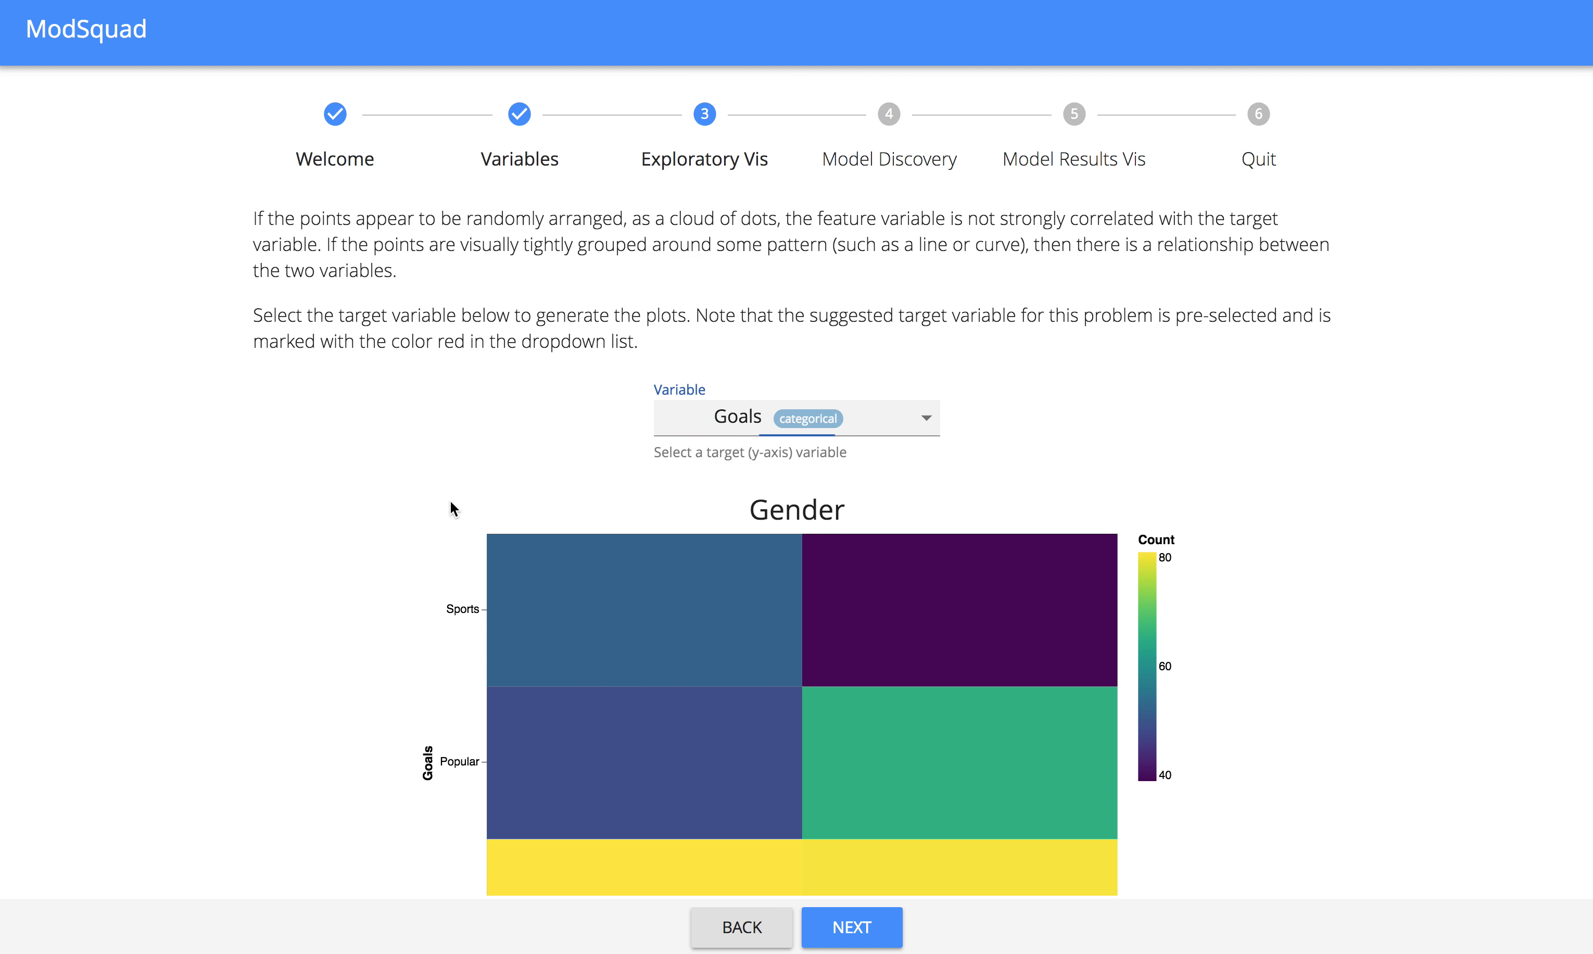
# Examine the Gender, Grade and Age plots against the Goals target variable.
pyautogui.scroll(-10, 364, 613)
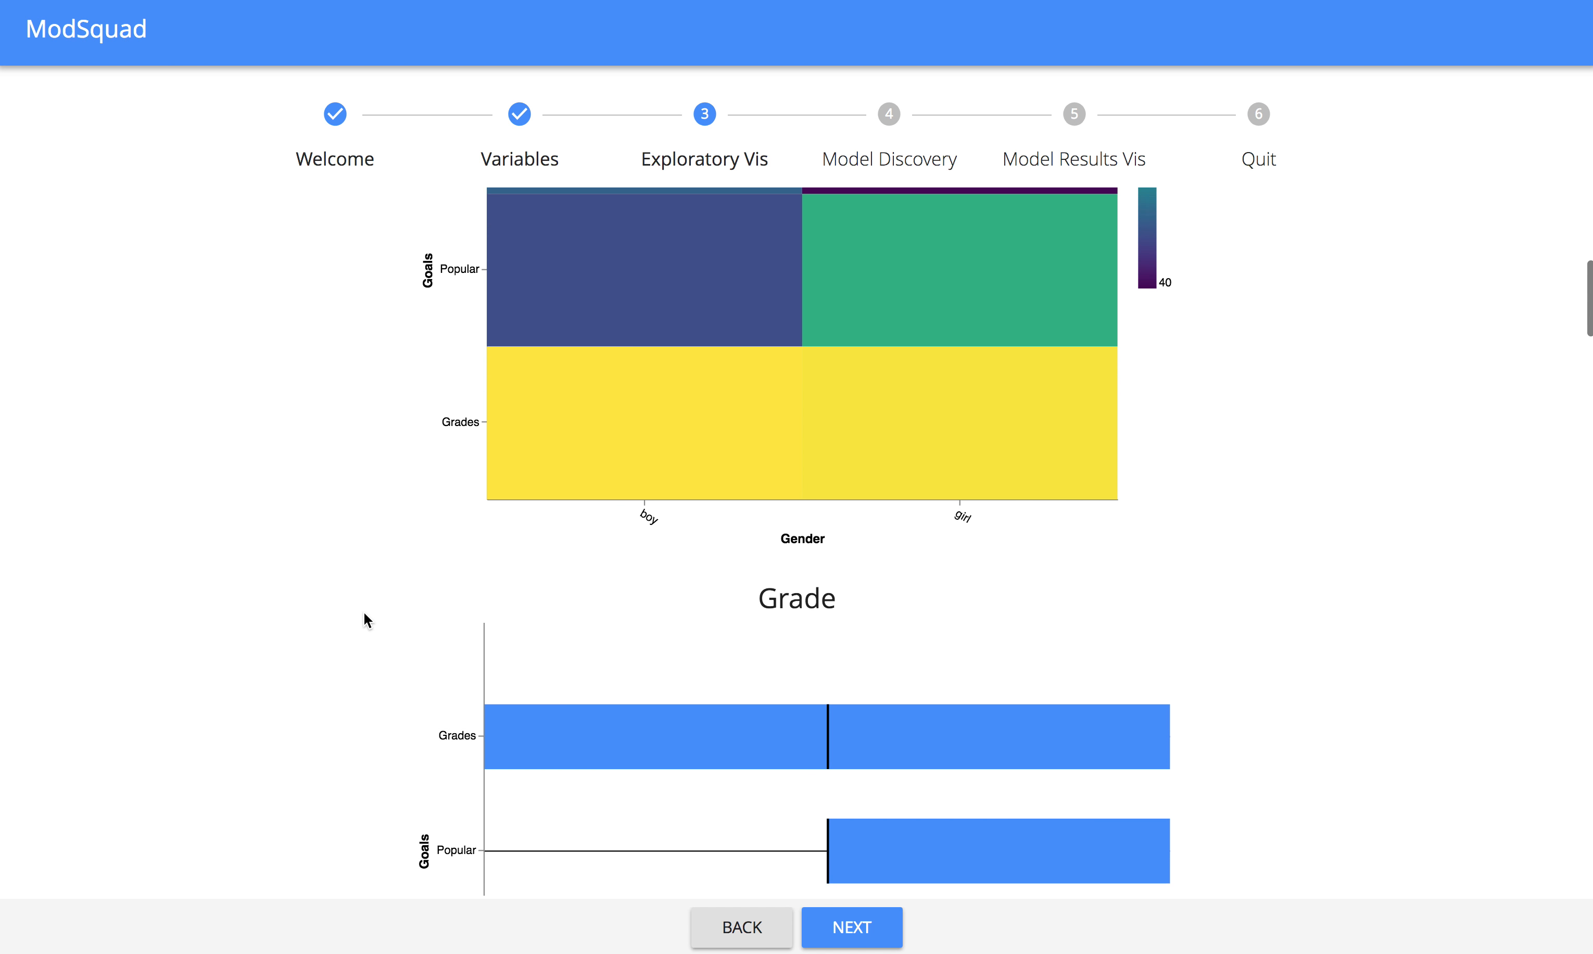
pyautogui.scroll(-10, 364, 613)
pyautogui.scroll(-2, 364, 613)
pyautogui.scroll(15, 364, 613)
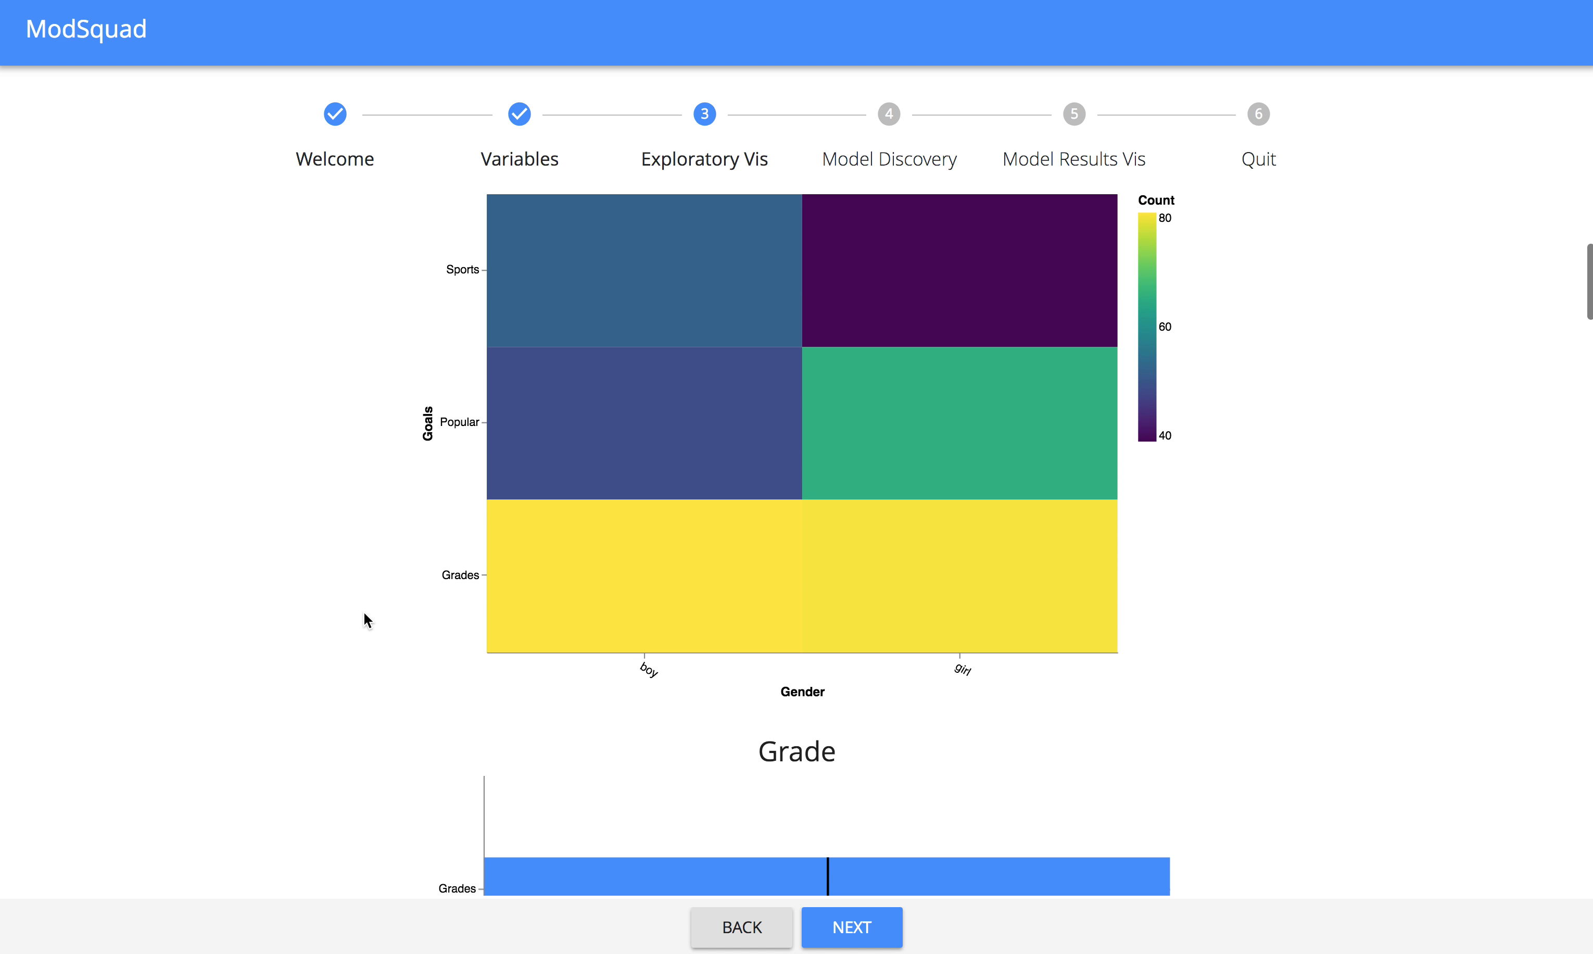
pyautogui.scroll(2, 364, 614)
pyautogui.scroll(1, 364, 614)
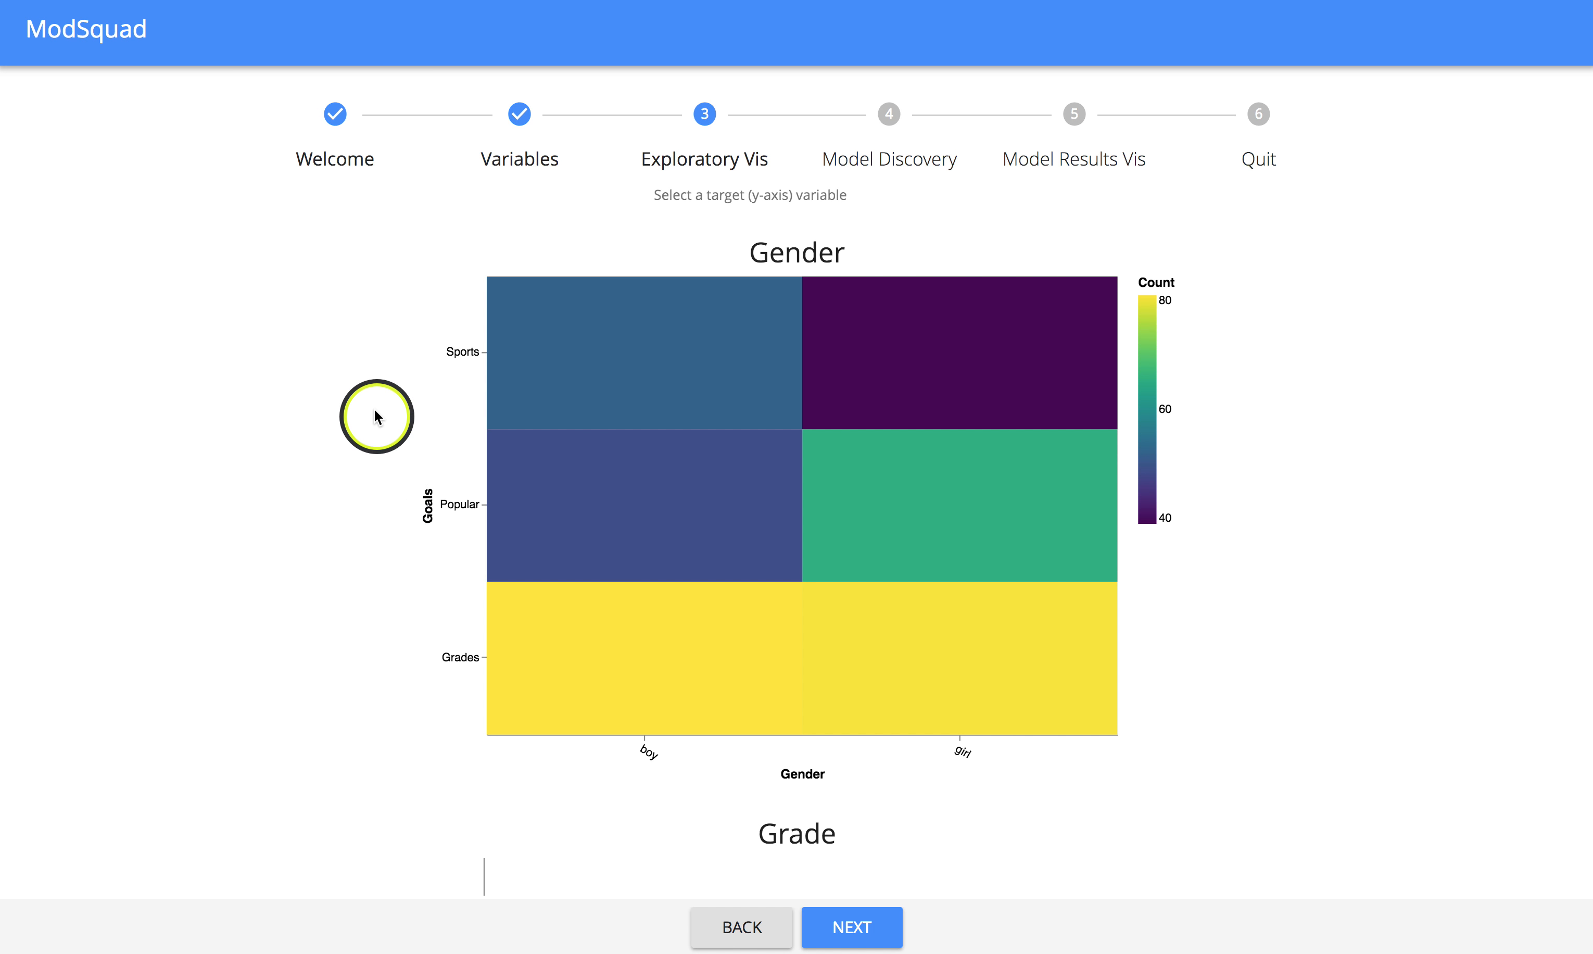
pyautogui.scroll(-10, 373, 402)
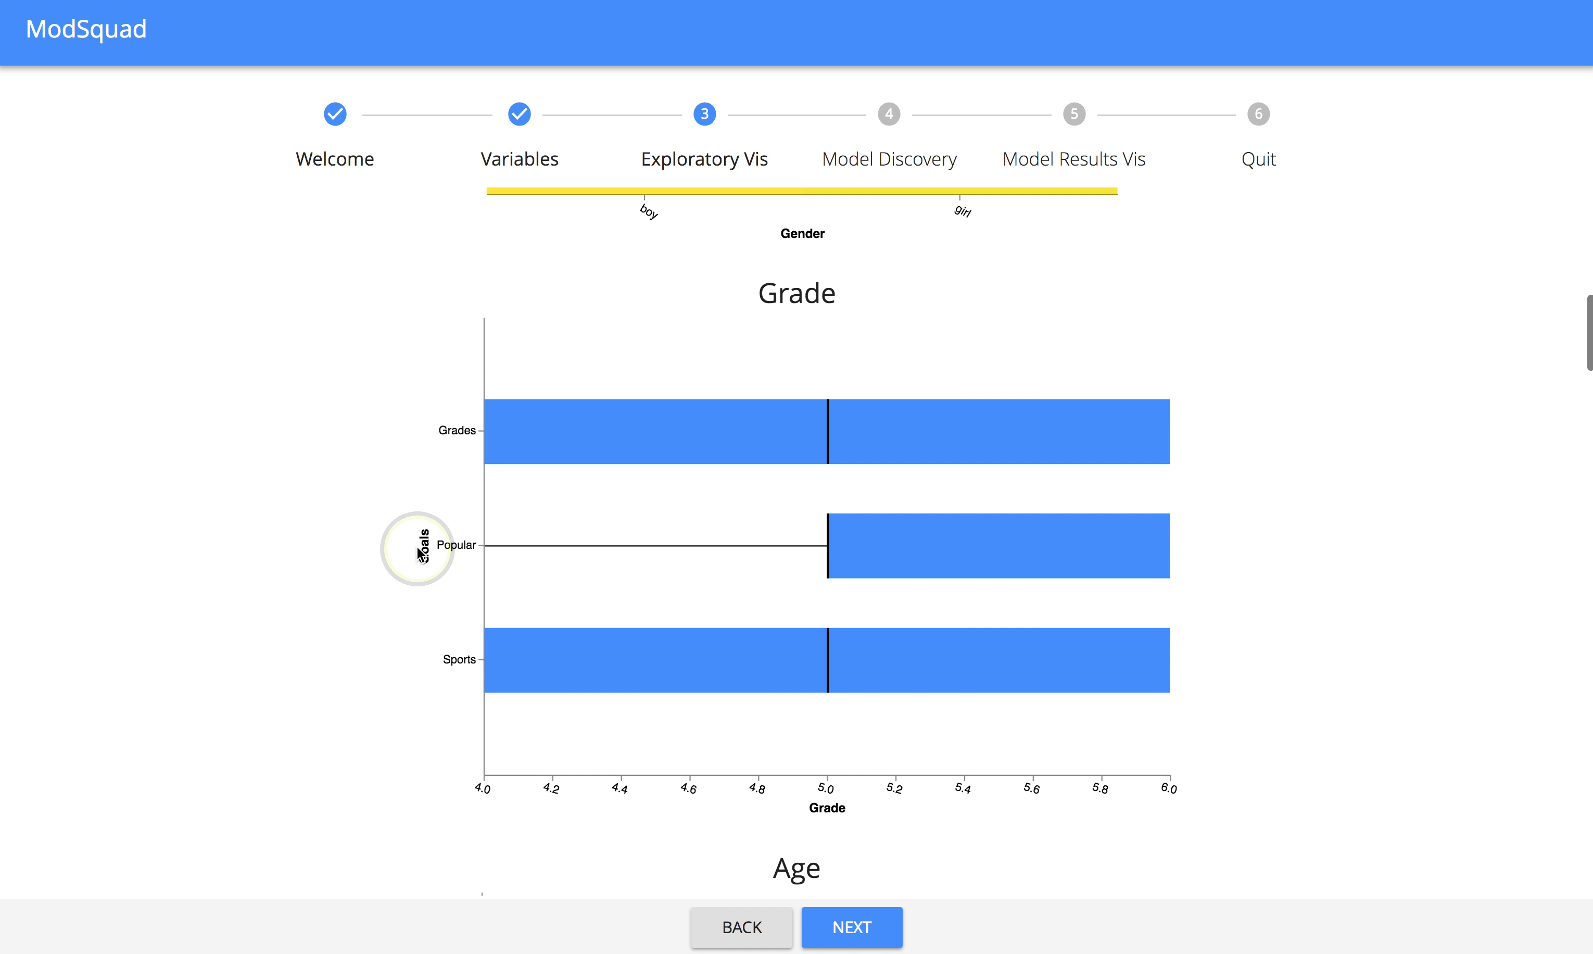
pyautogui.scroll(-11, 421, 552)
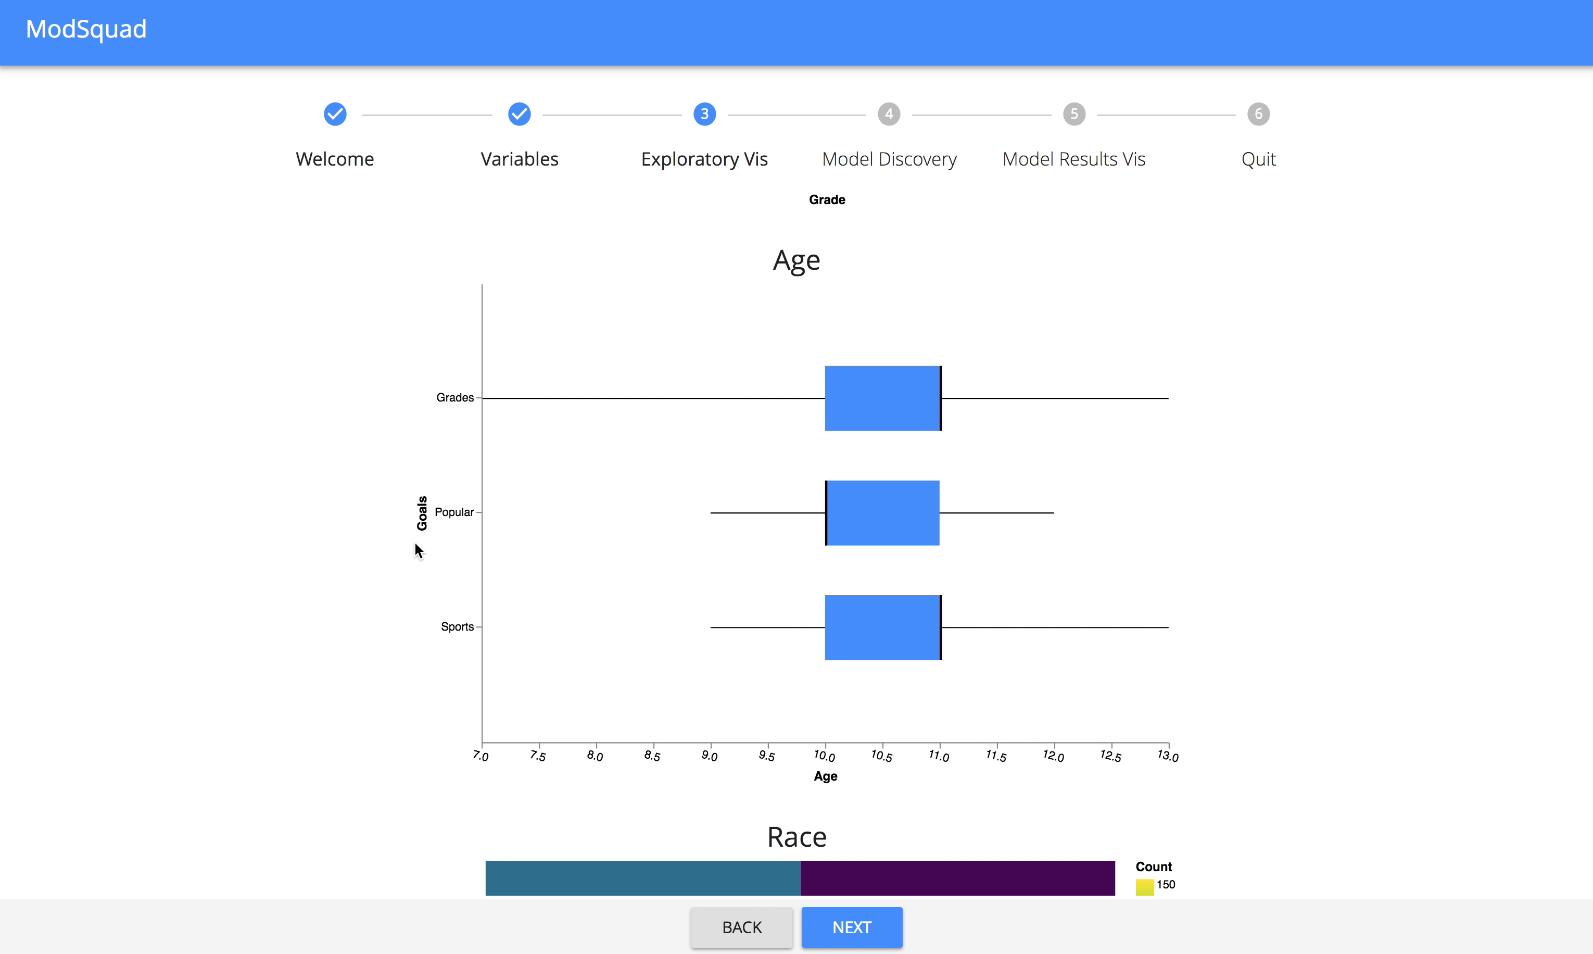
pyautogui.scroll(11, 416, 546)
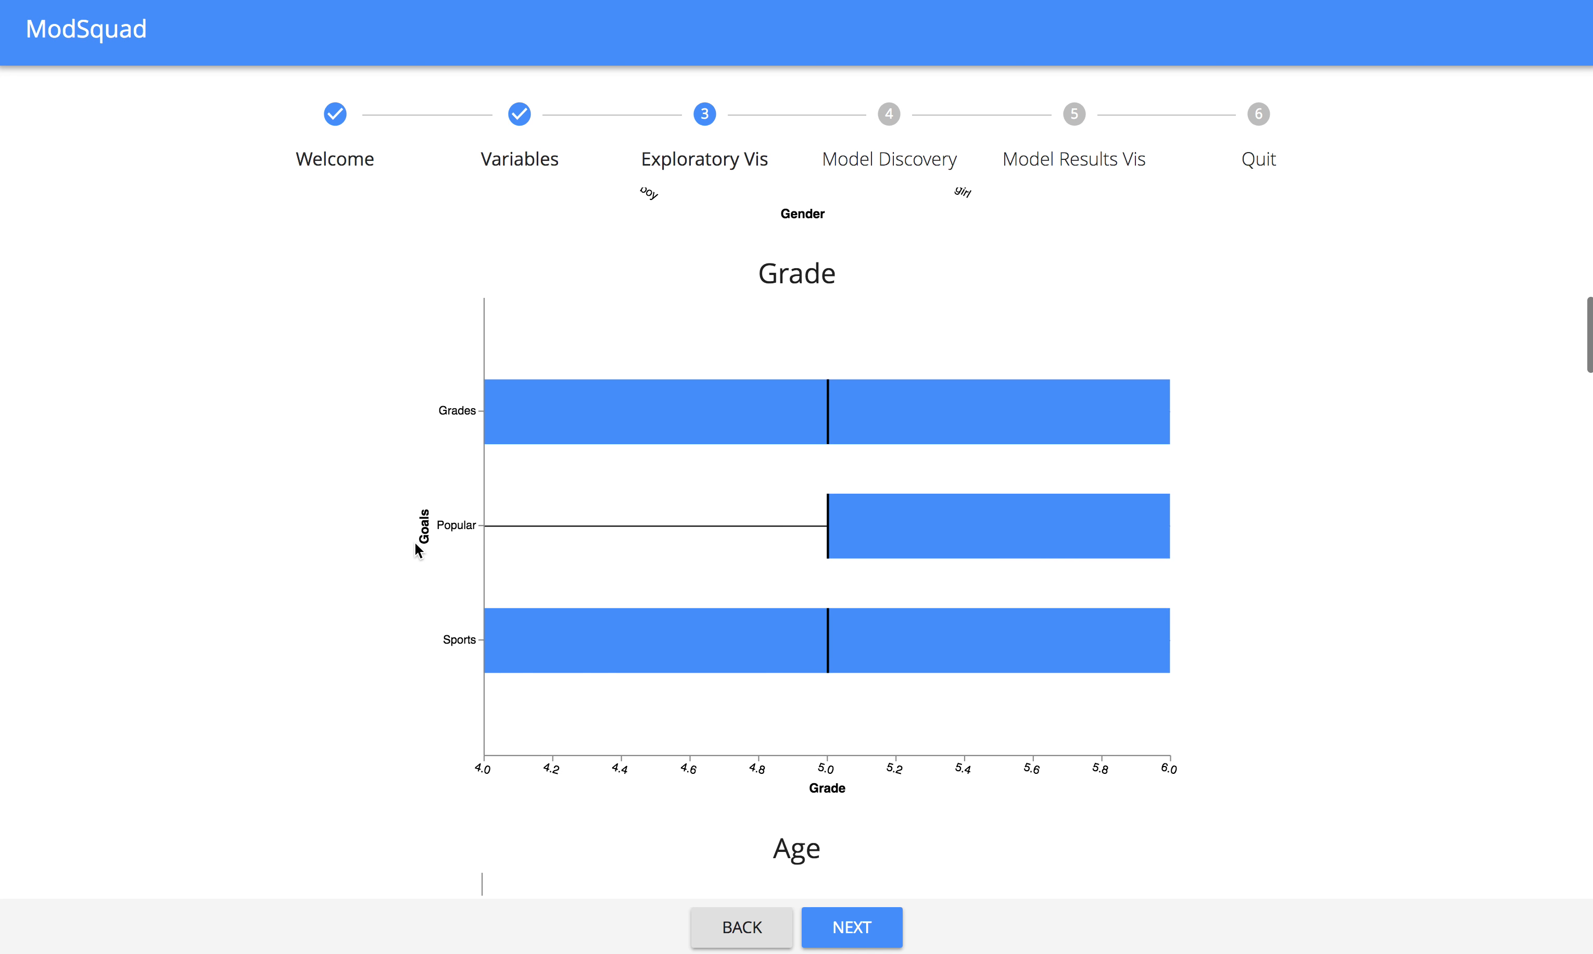
pyautogui.scroll(11, 414, 540)
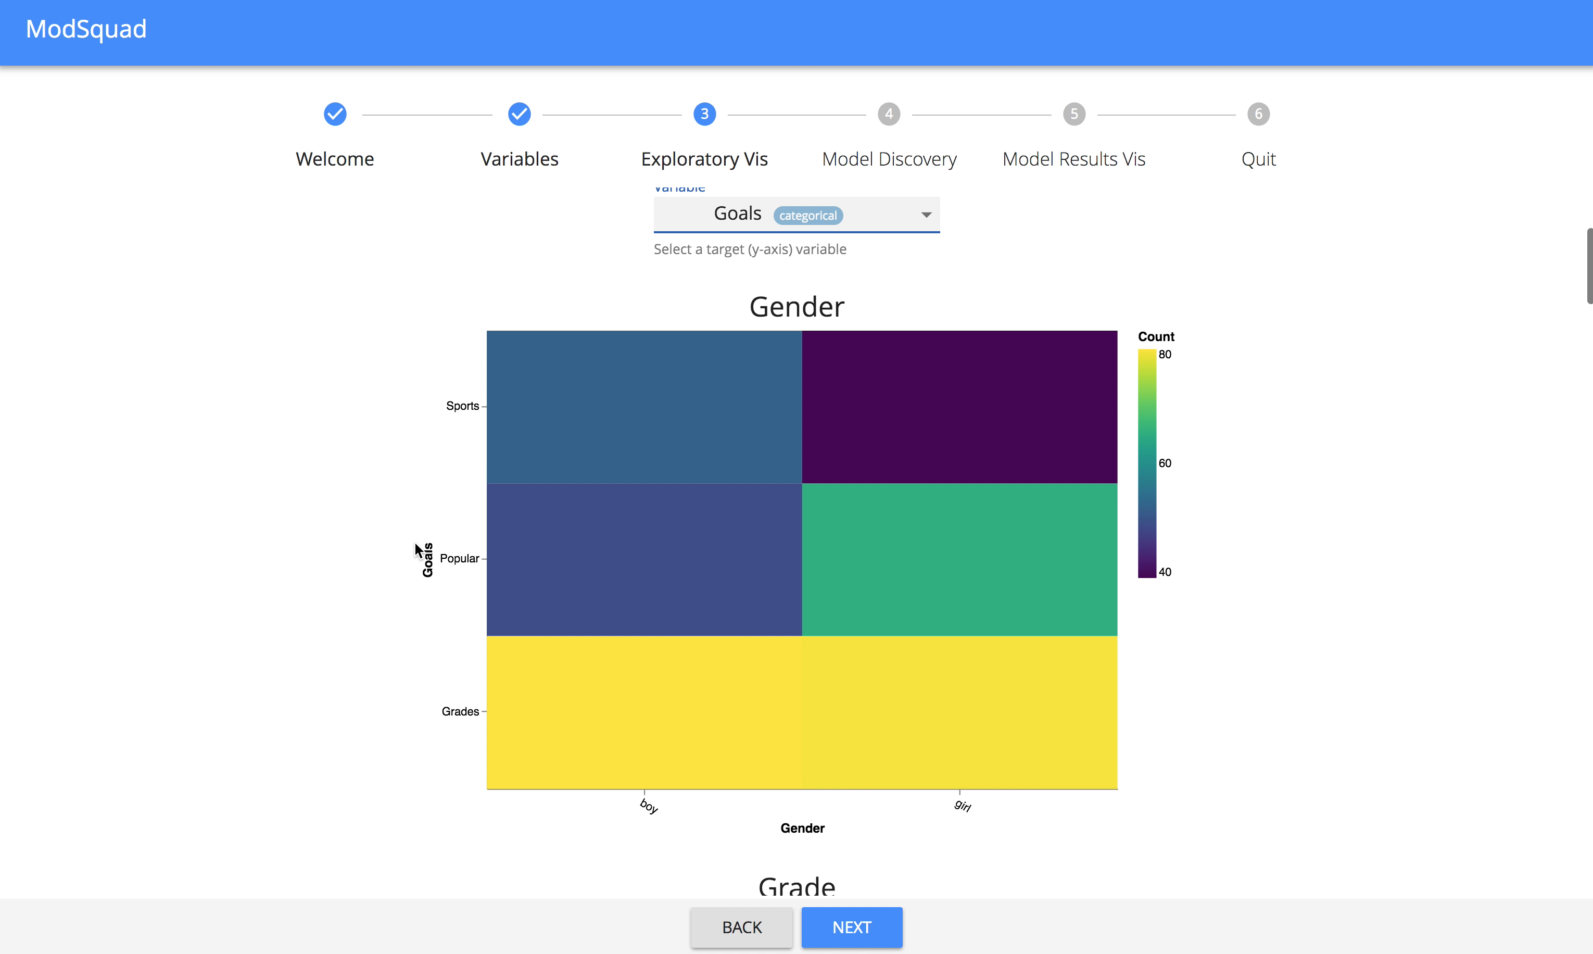
pyautogui.scroll(-1, 415, 543)
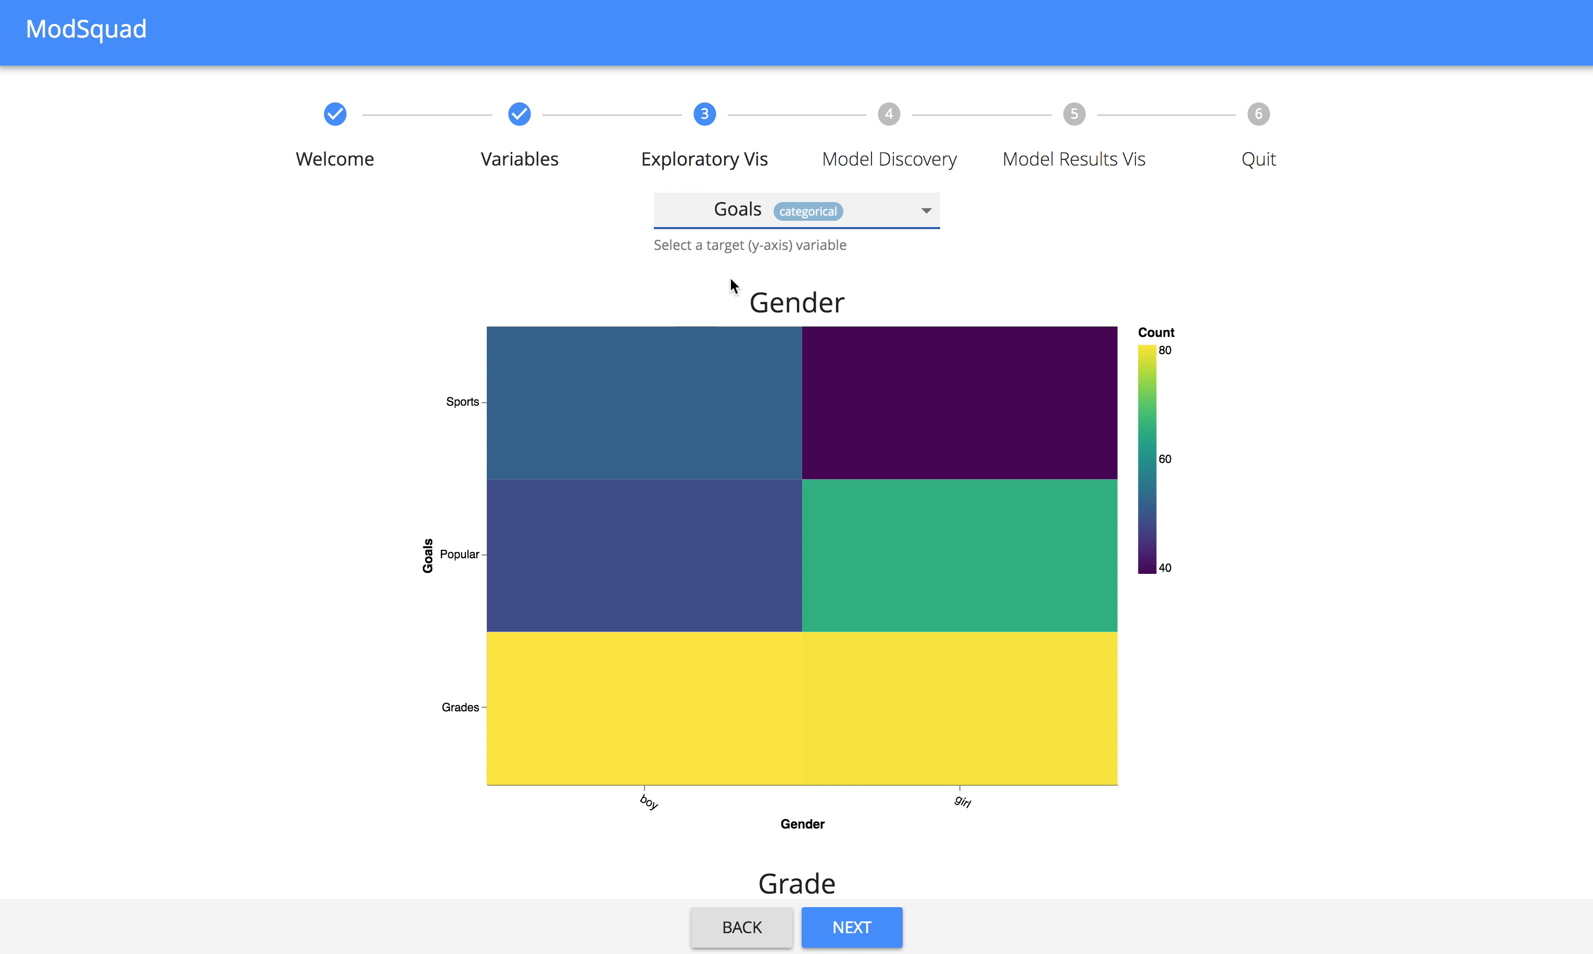
# Switch the target variable of the exploratory plots to Urban/Rural and view the Gender heatmap.
pyautogui.click(860, 211)
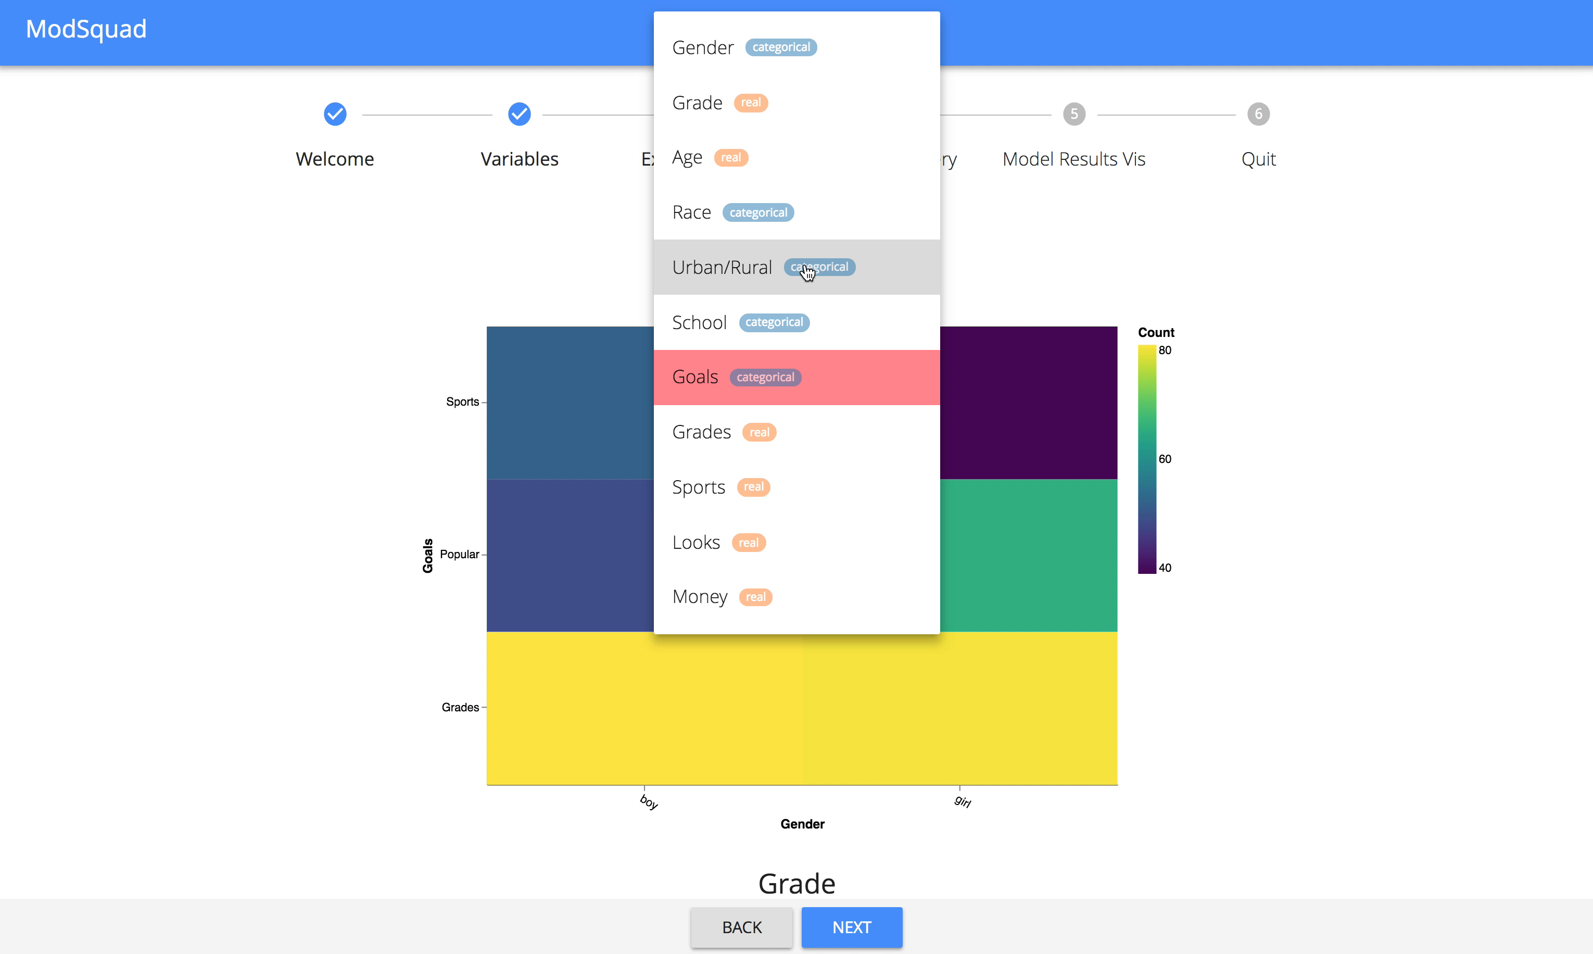
pyautogui.click(807, 272)
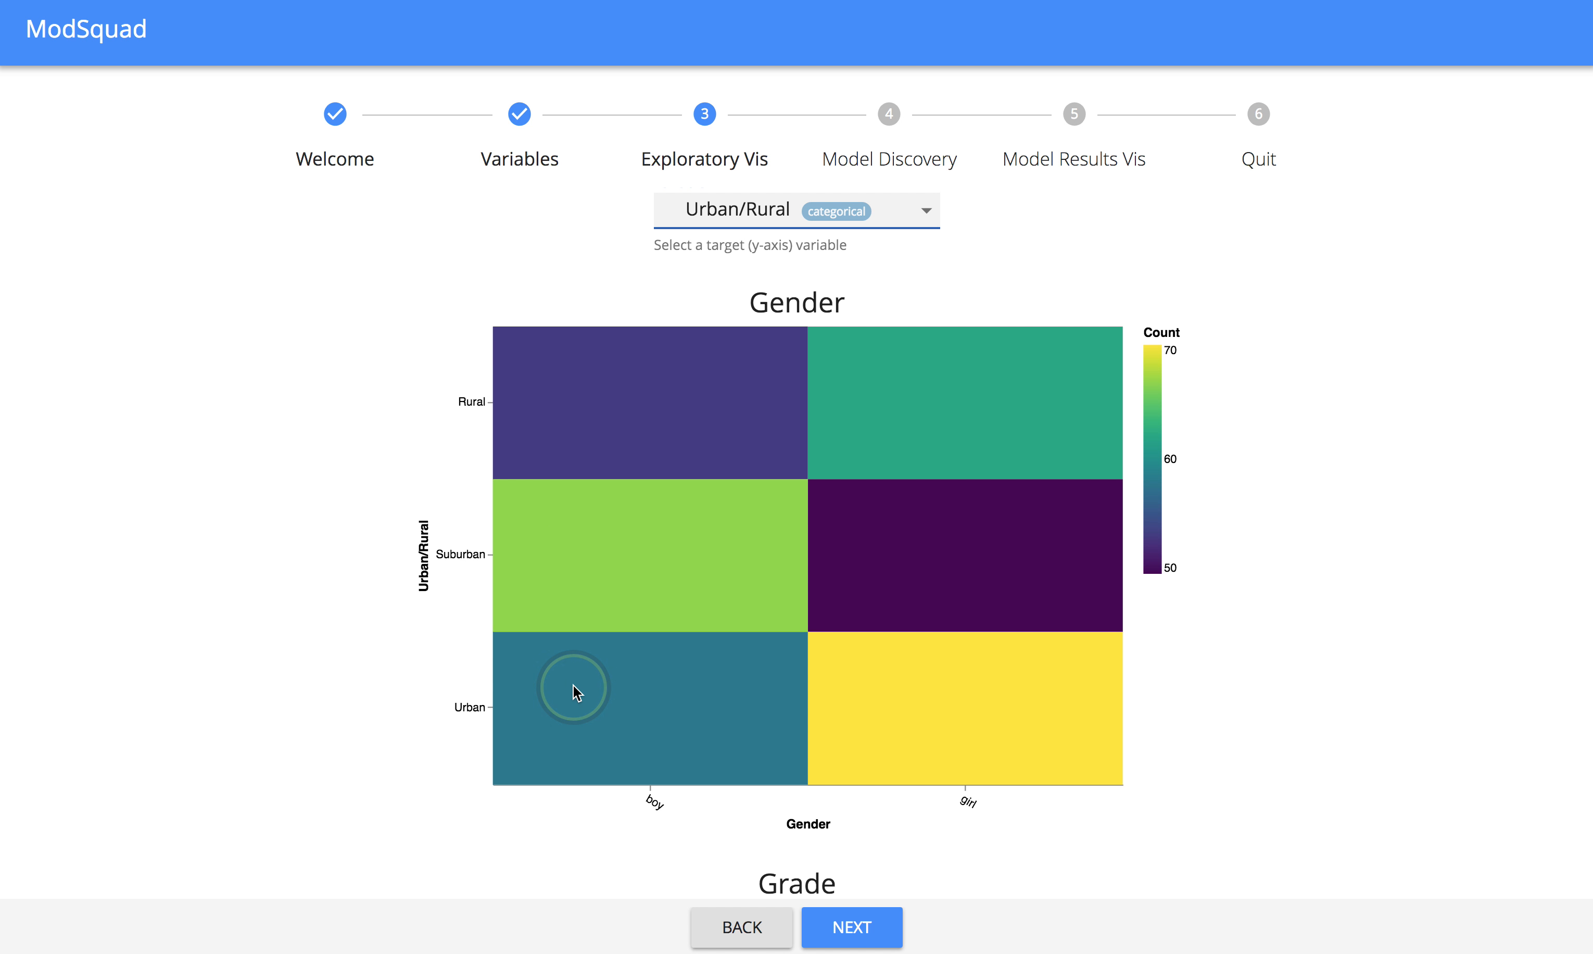
pyautogui.scroll(-1, 573, 684)
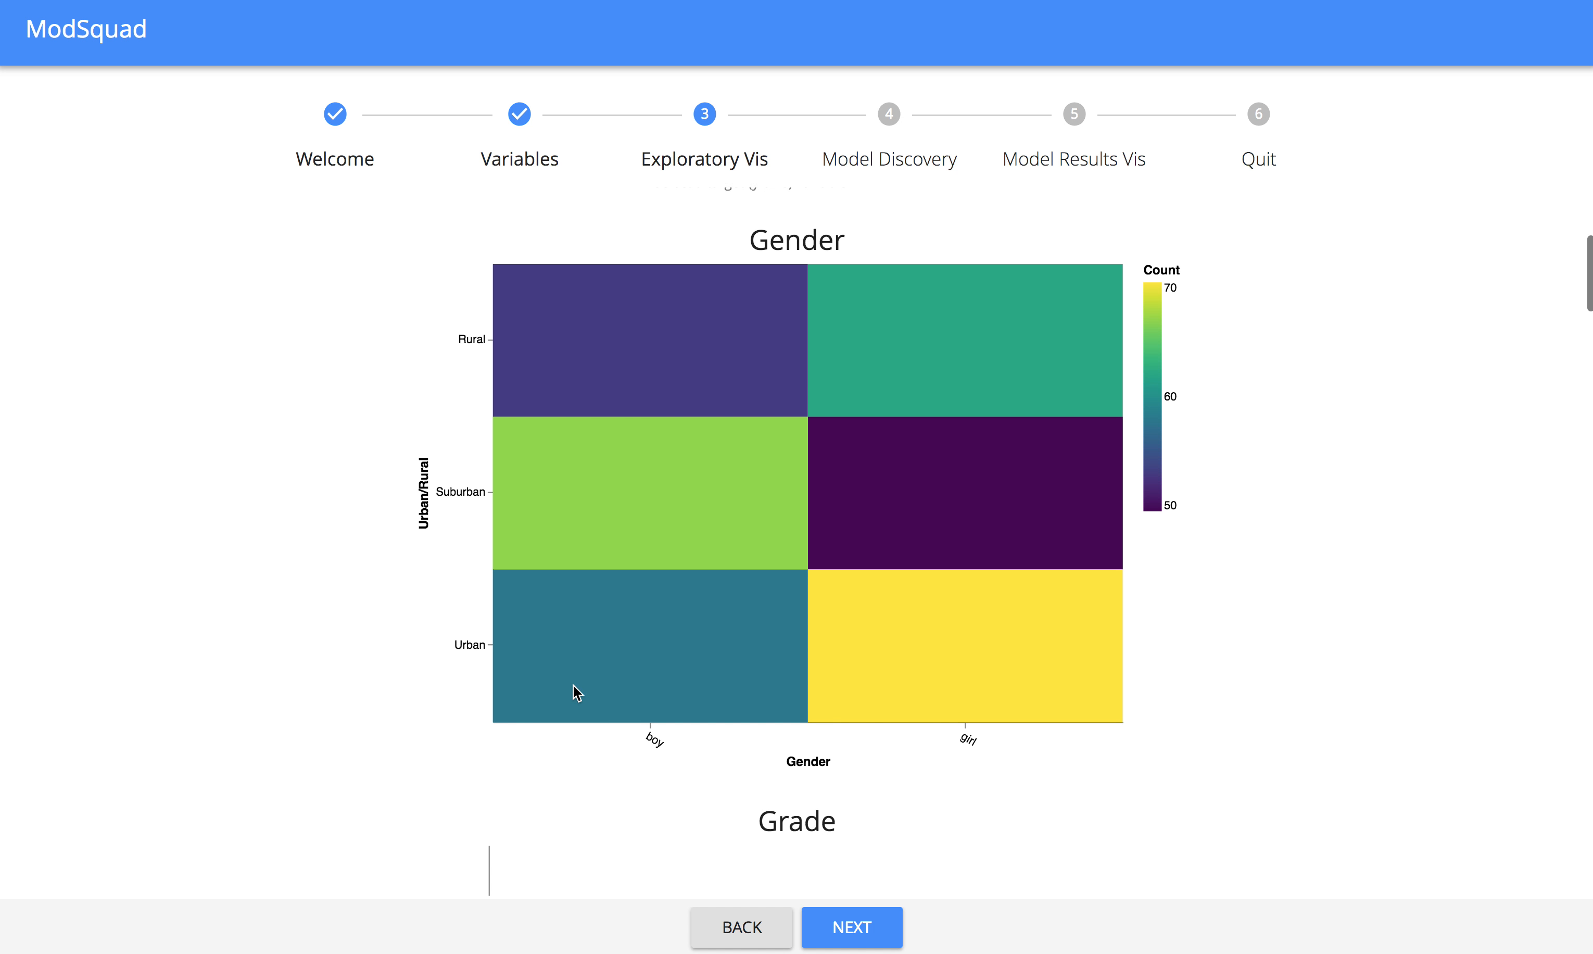
# Advance to model discovery and train models for 1 minute with the Feature Labs engine, checking the other training durations.
pyautogui.click(840, 927)
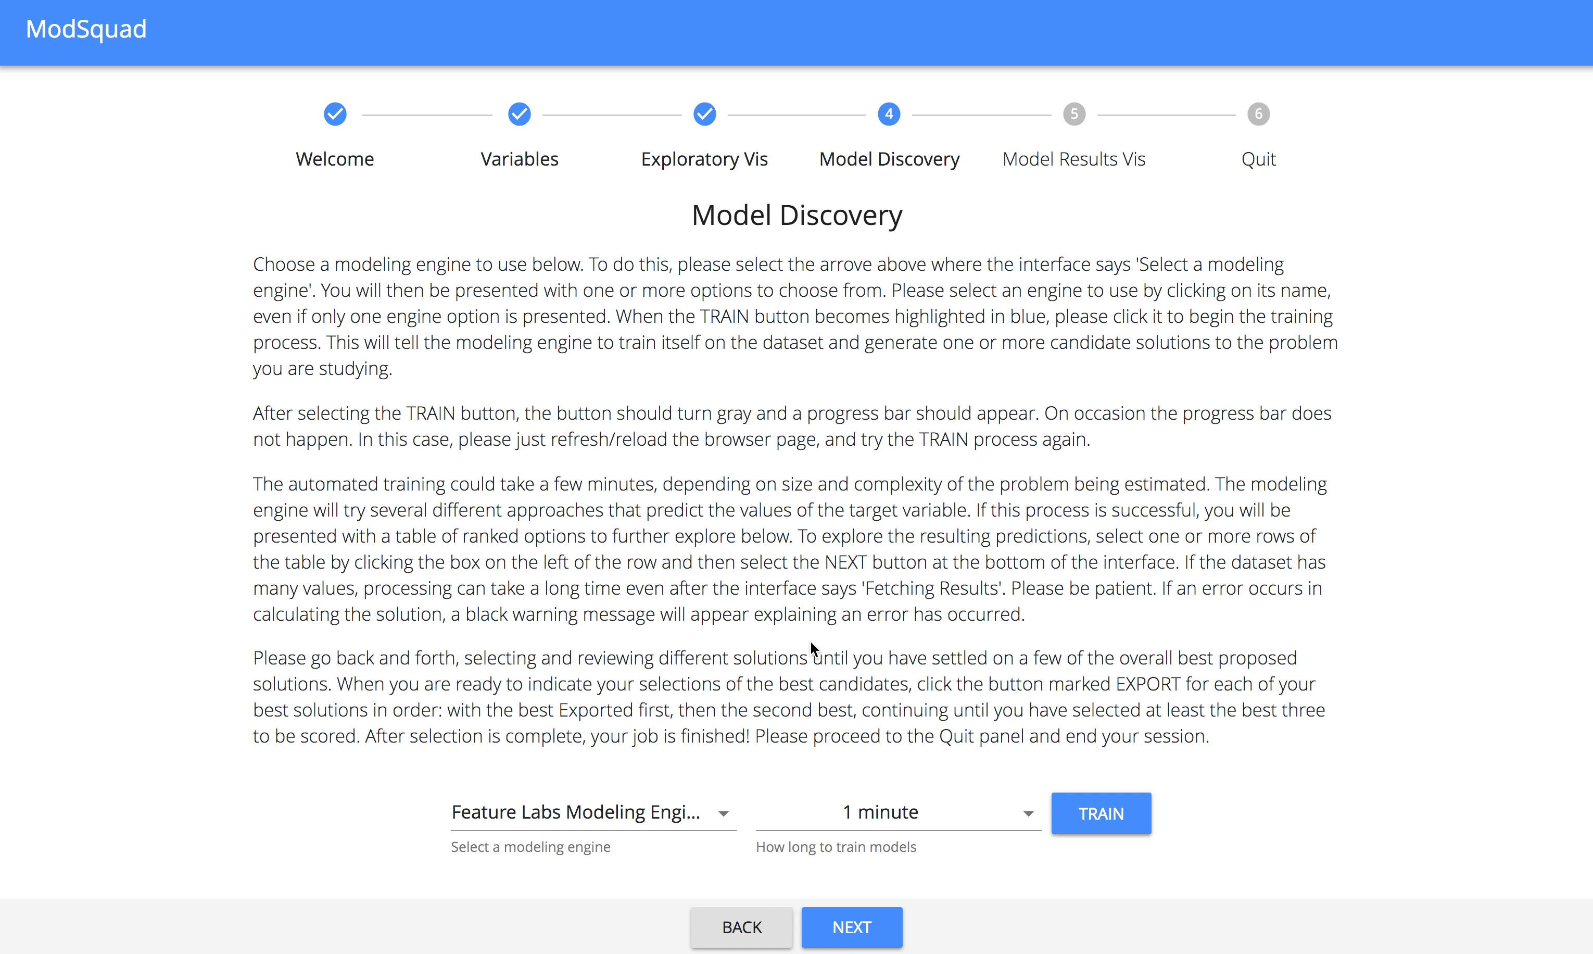
pyautogui.click(1101, 814)
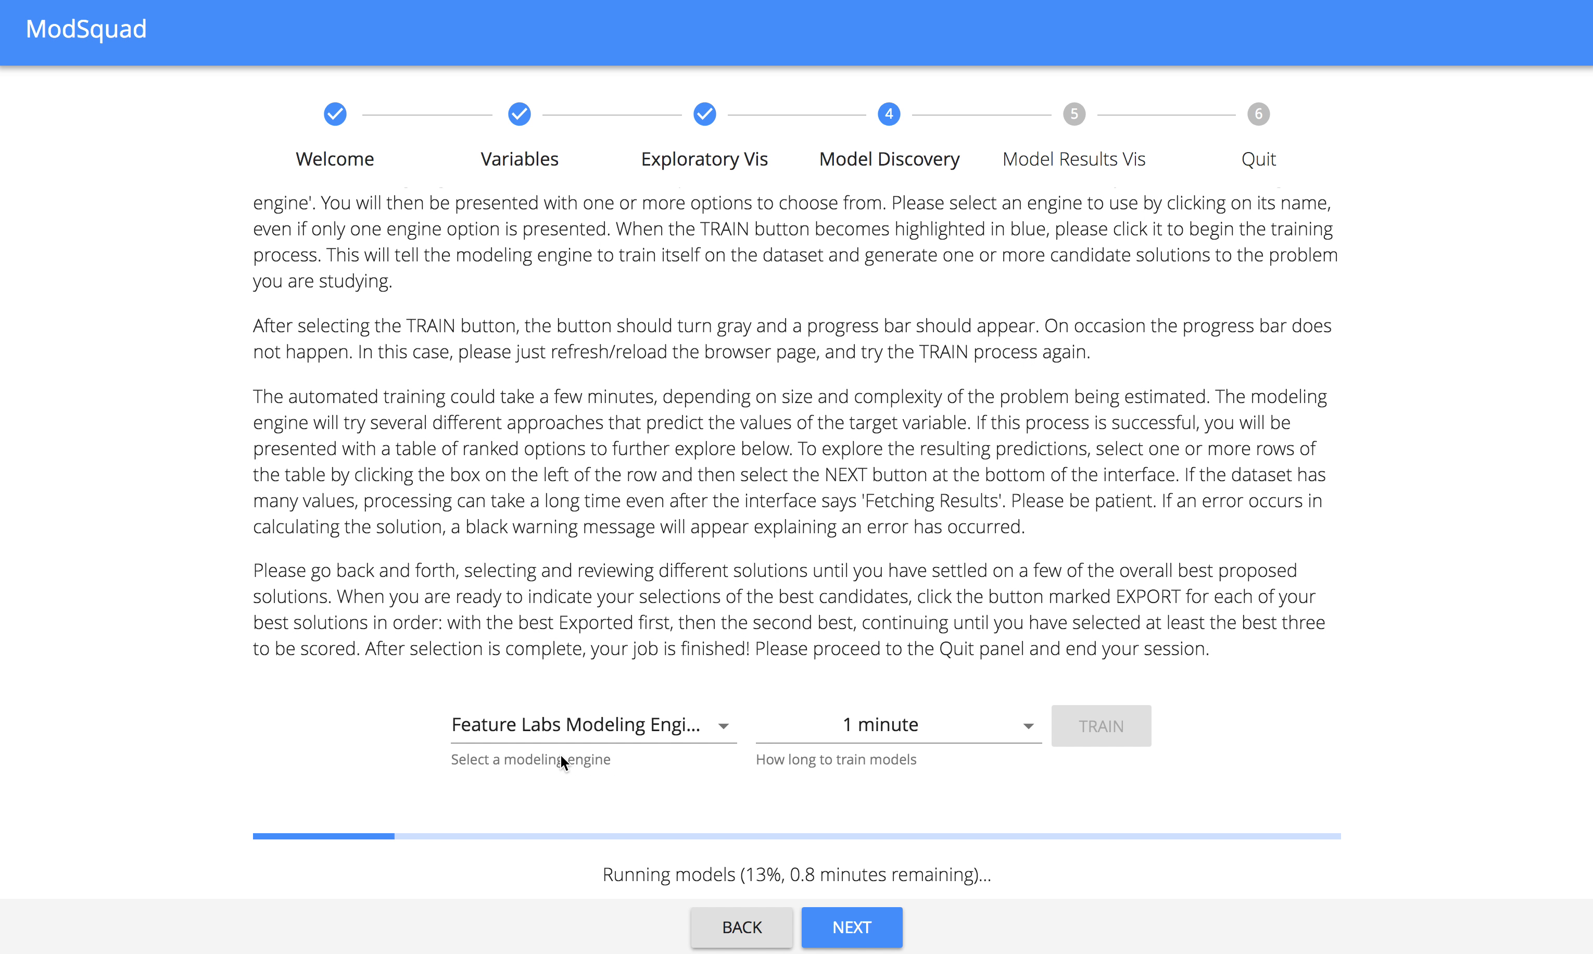
pyautogui.click(824, 733)
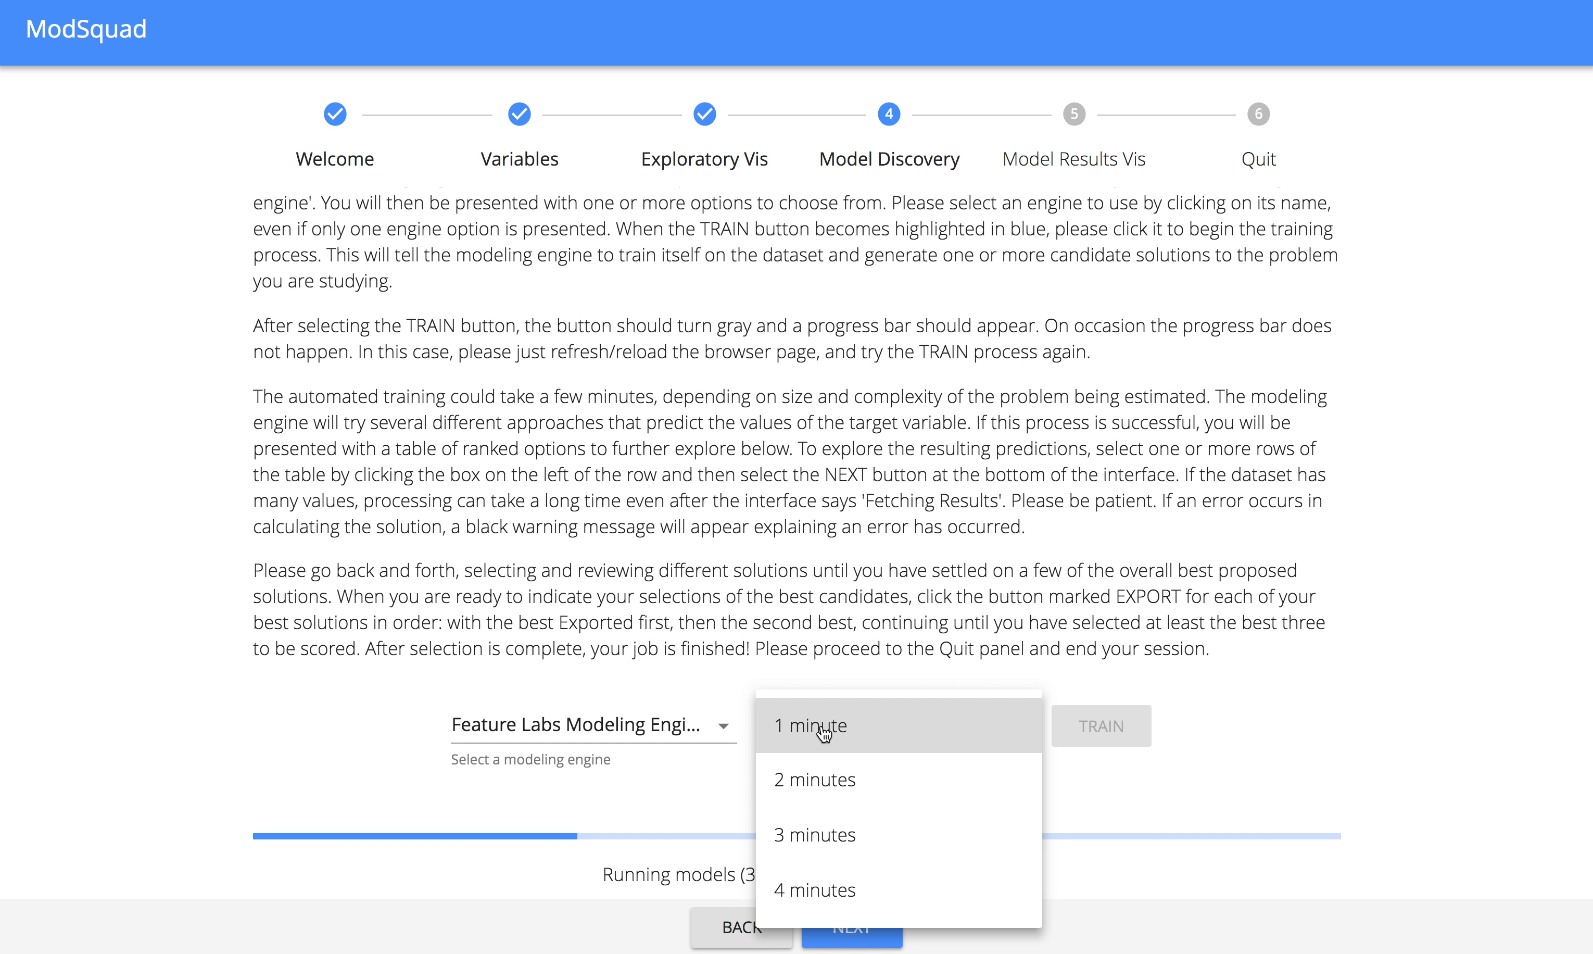
pyautogui.click(1166, 574)
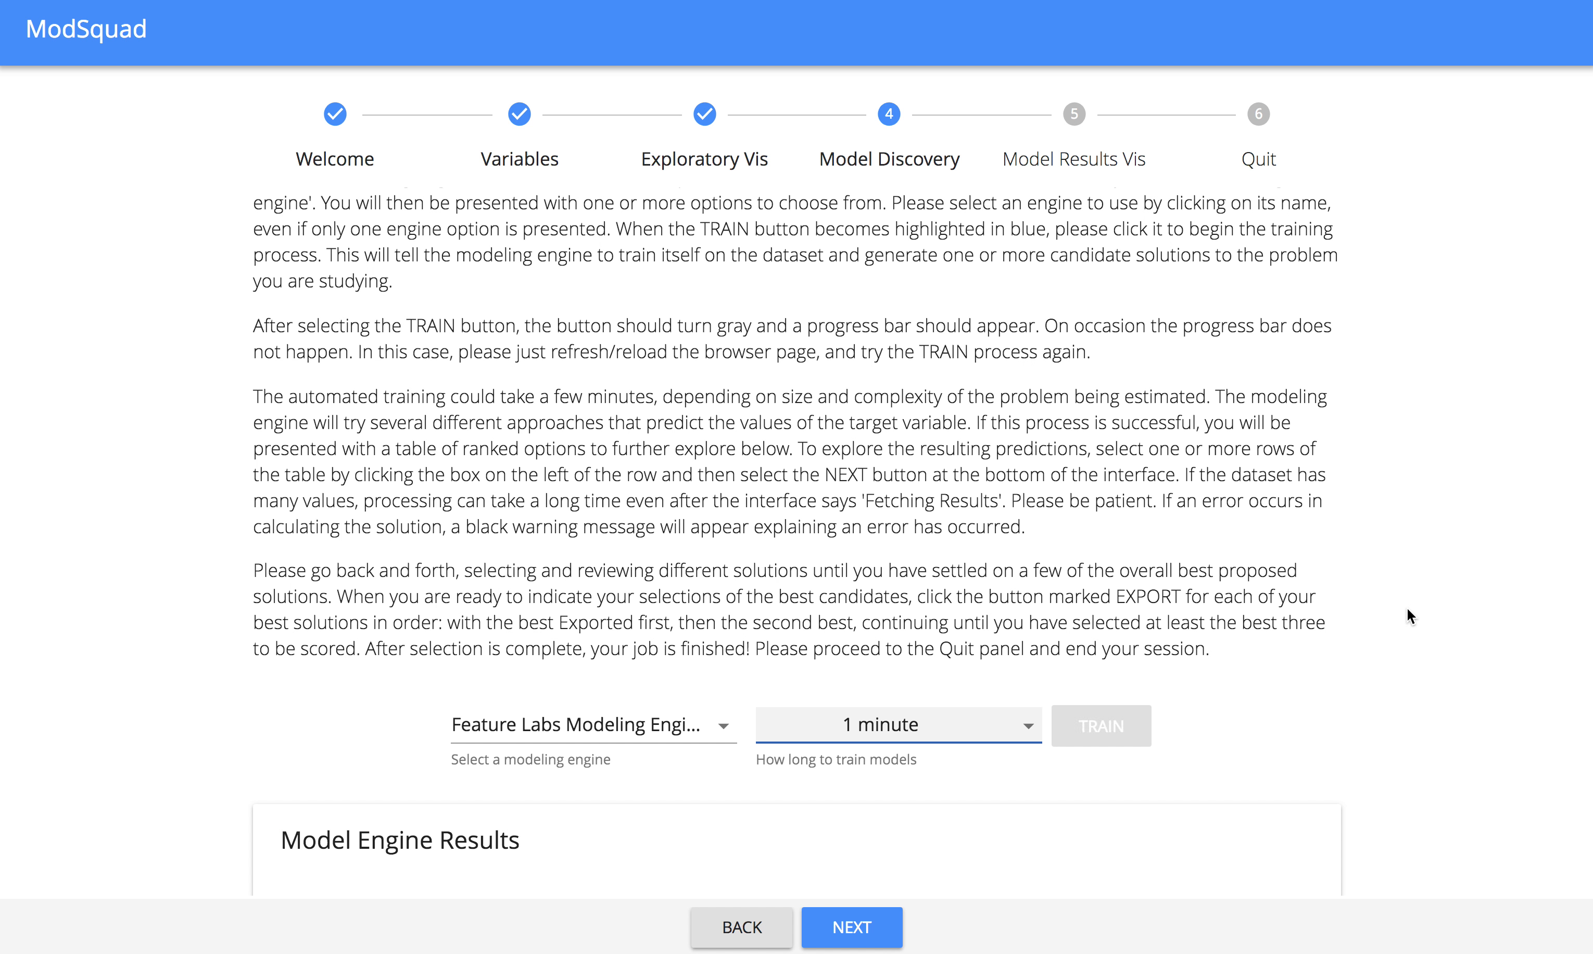
# Select the first two candidate solutions in the model engine results, starting with fe1dcfaa and 6f35a780.
pyautogui.scroll(-5, 1408, 611)
pyautogui.scroll(-1, 1406, 606)
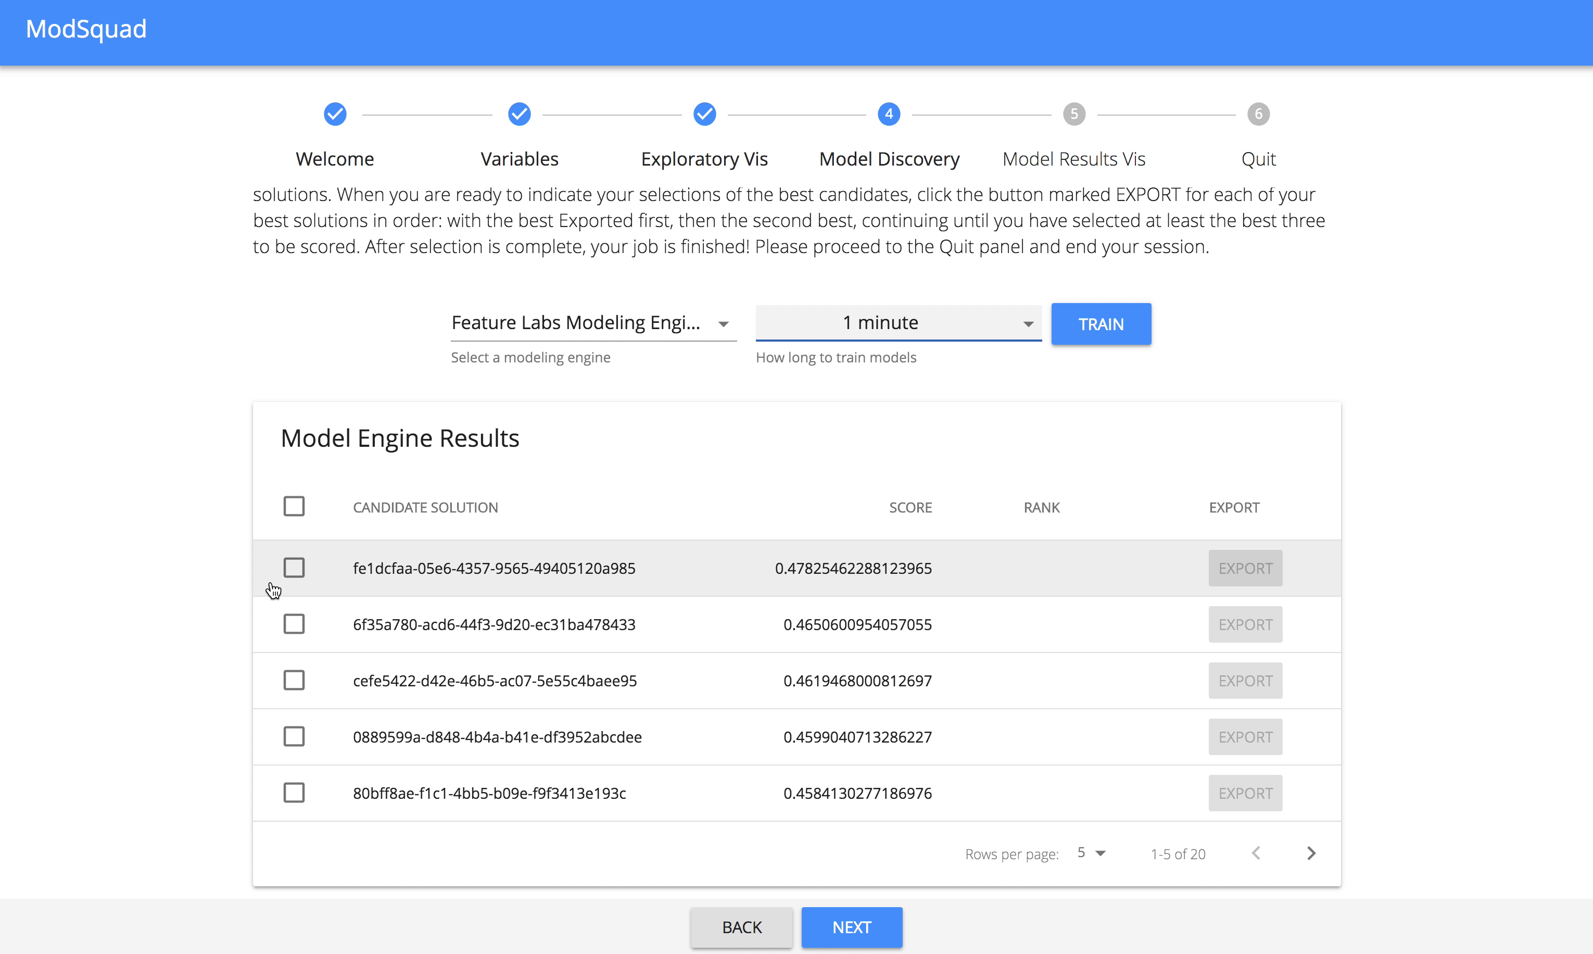
pyautogui.click(294, 568)
pyautogui.click(295, 622)
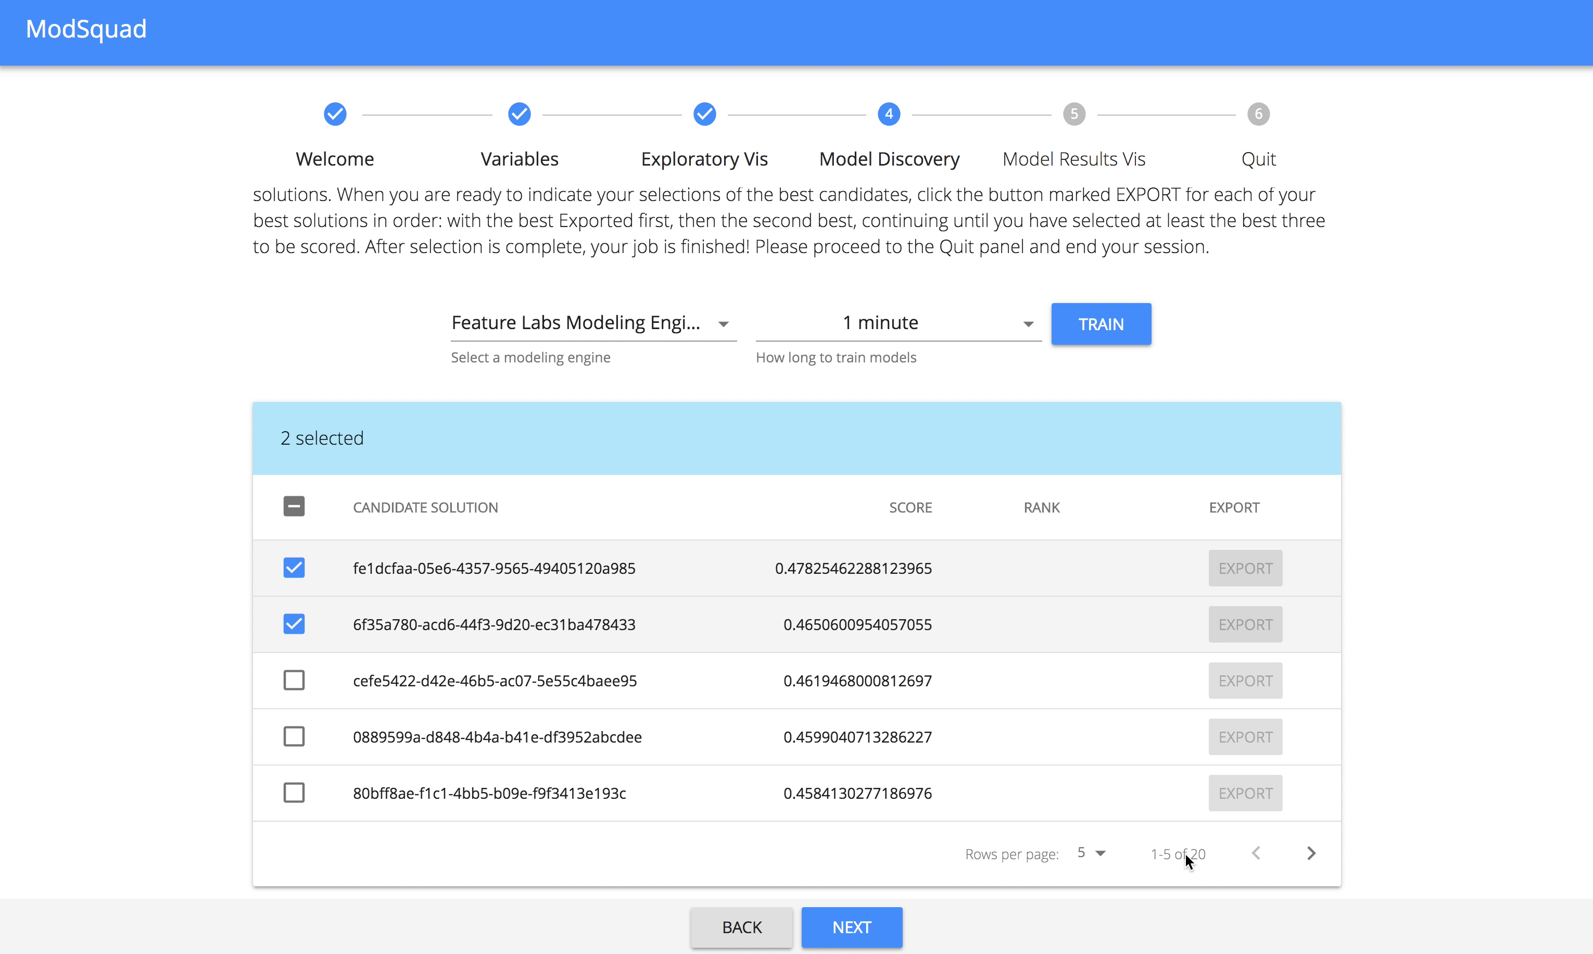
# Add the last candidate solution on the final results page, starting with 92aeff34, to the selection.
pyautogui.click(1312, 855)
pyautogui.click(1312, 855)
pyautogui.click(1312, 855)
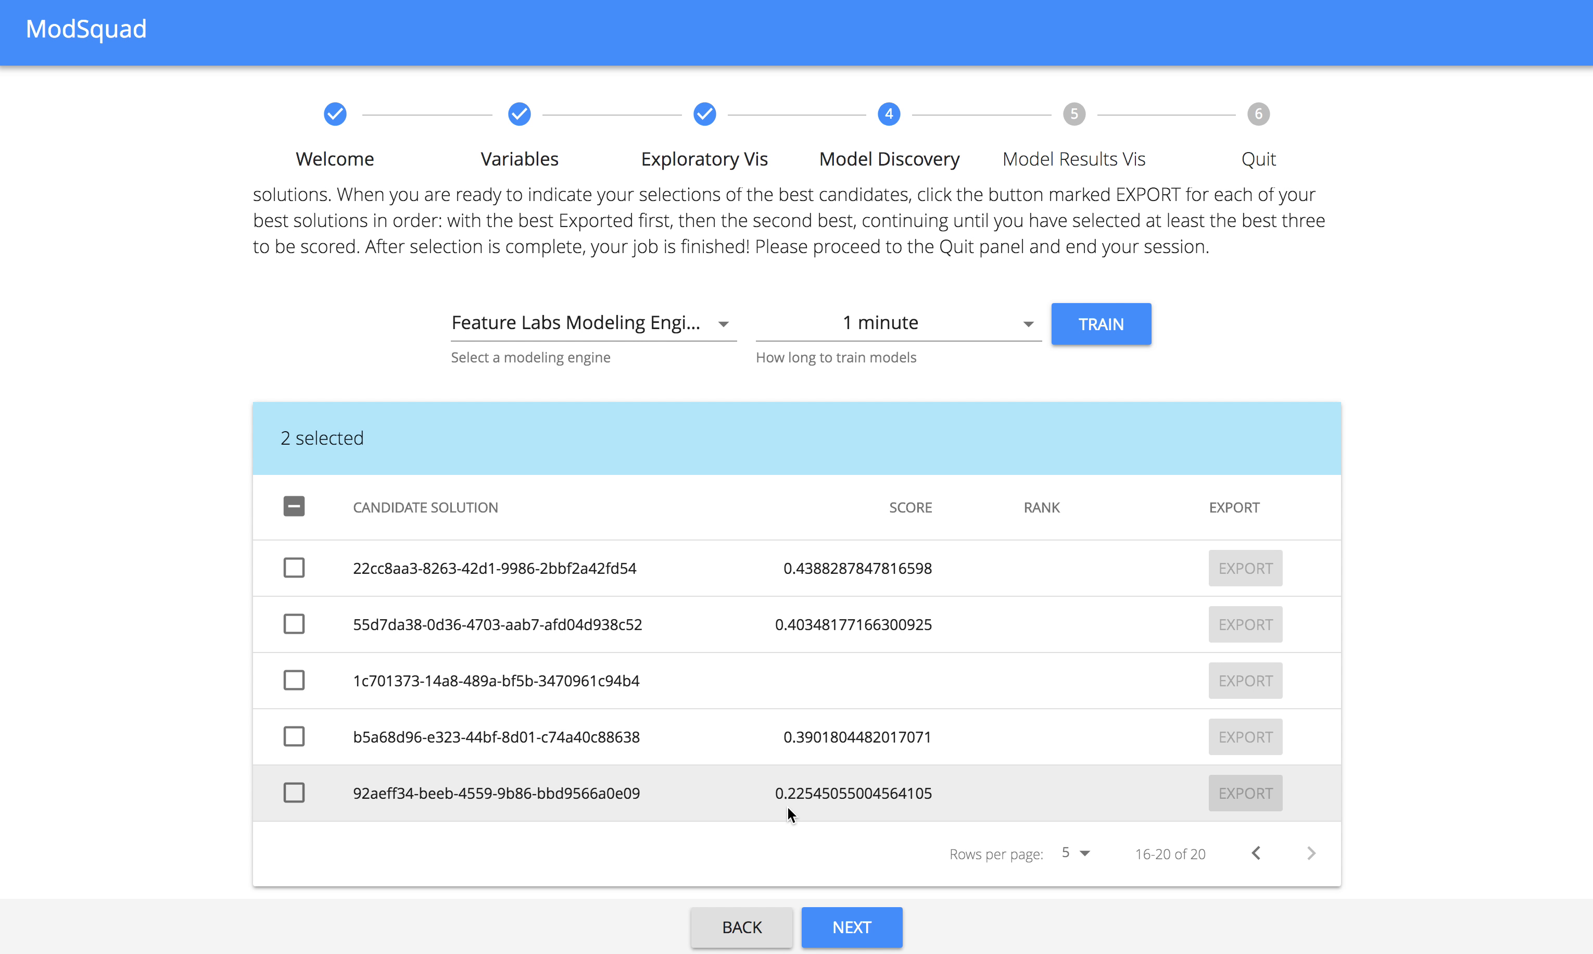
pyautogui.click(294, 794)
# Proceed to the model results visualization and examine the heatmap of predicted versus actual Goals for the first candidate.
pyautogui.click(874, 931)
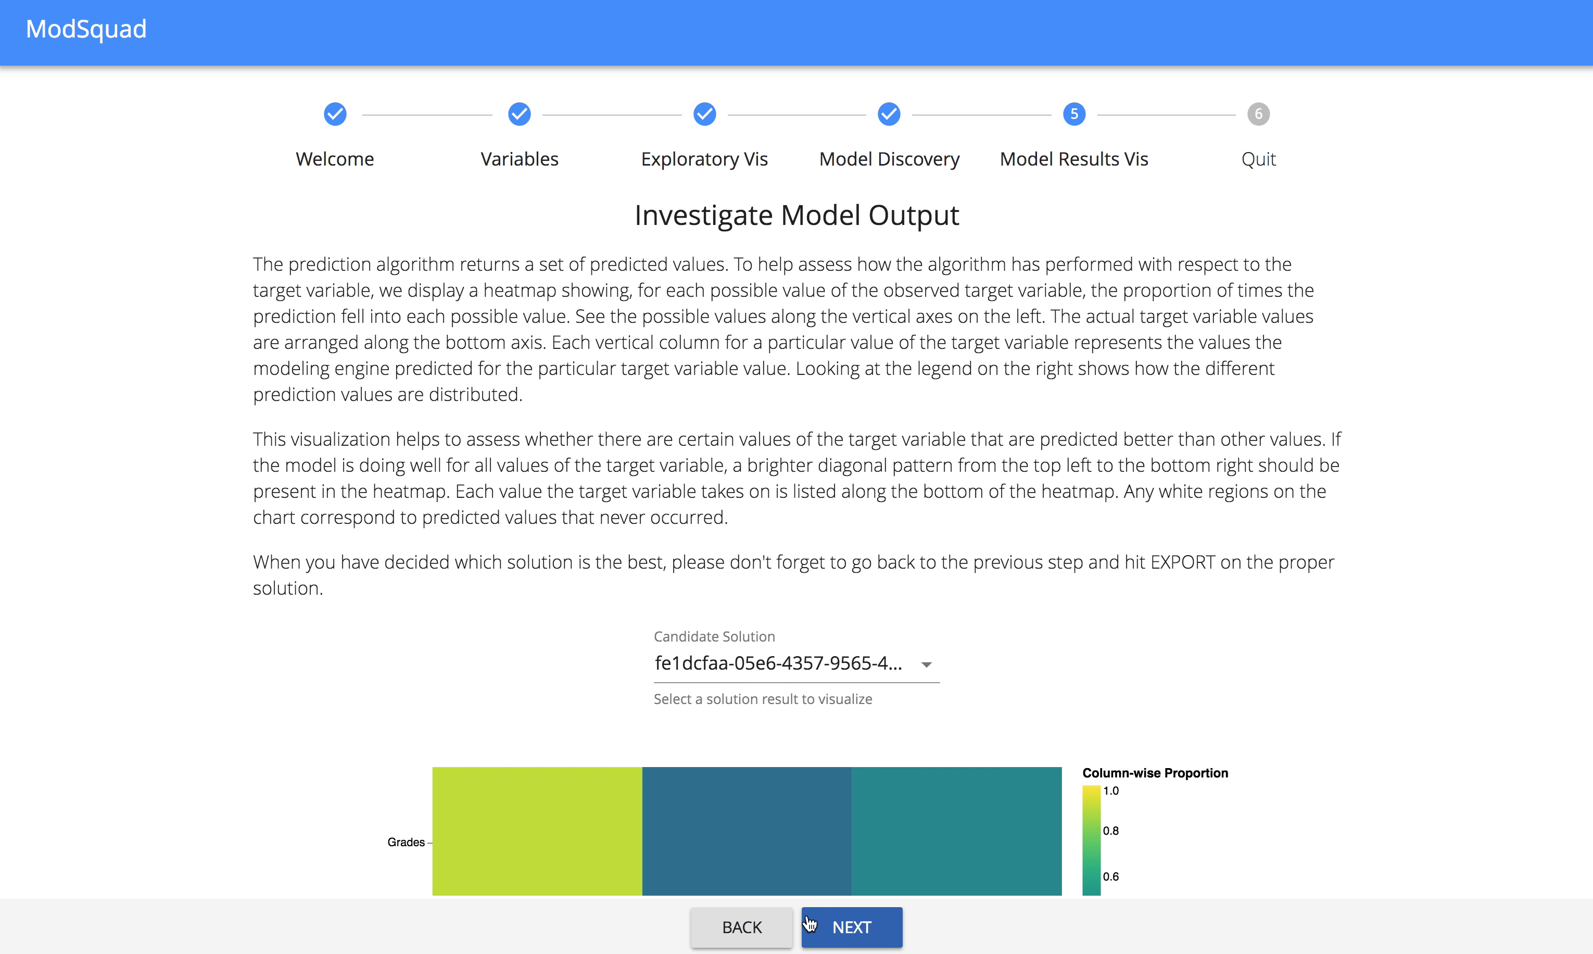
pyautogui.scroll(-5, 315, 554)
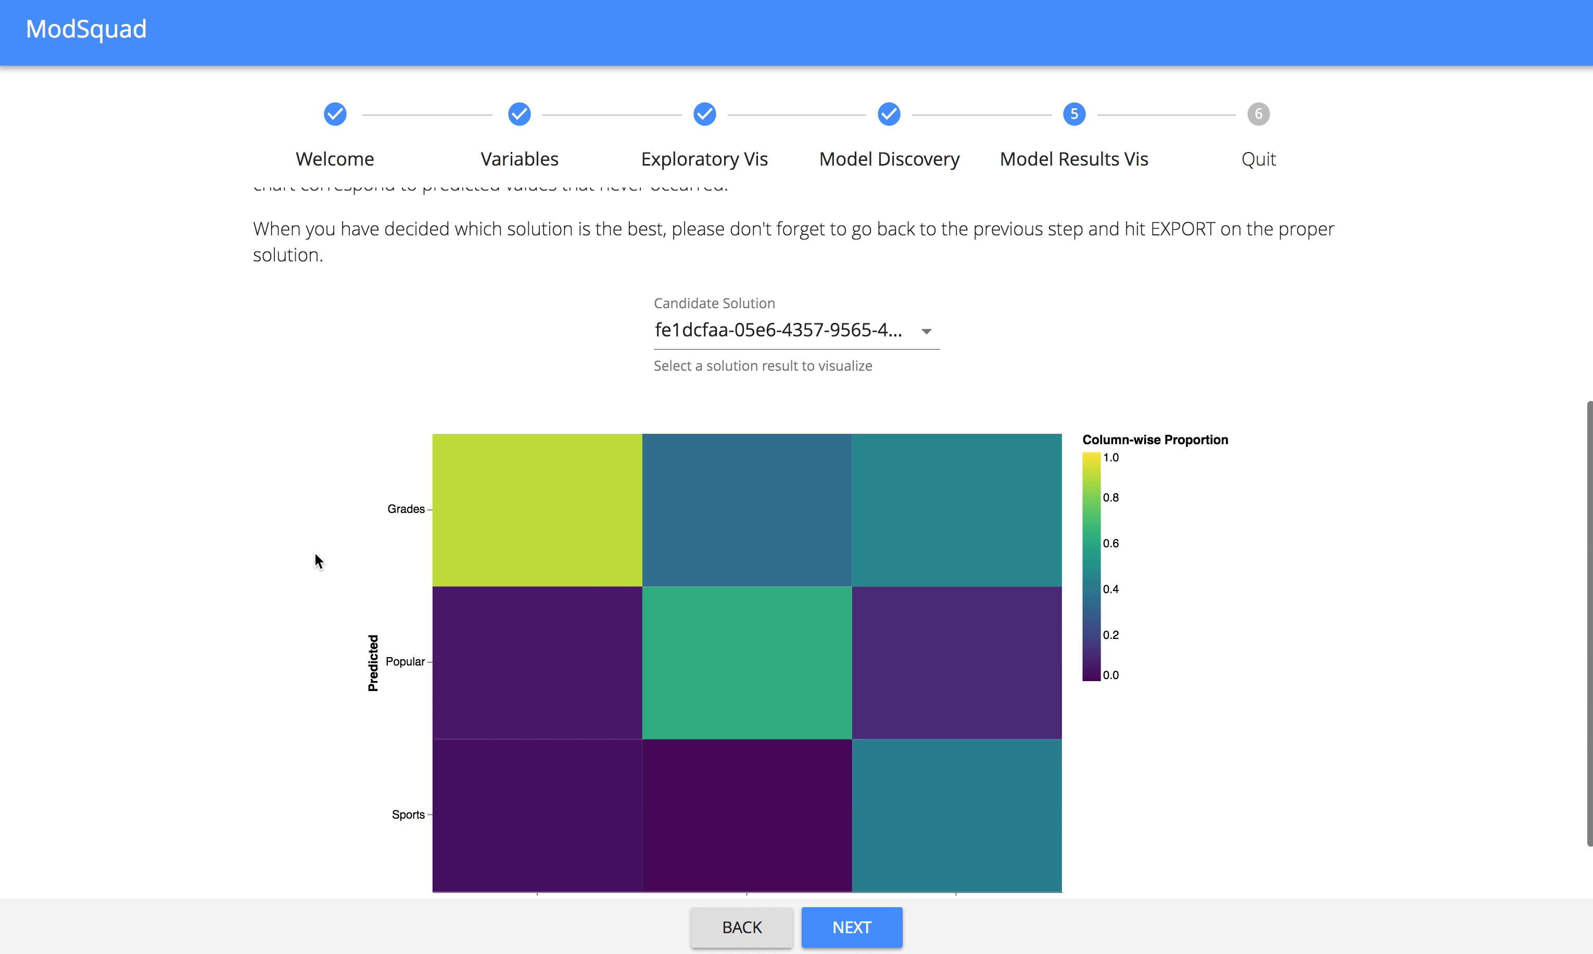
pyautogui.scroll(-1, 315, 554)
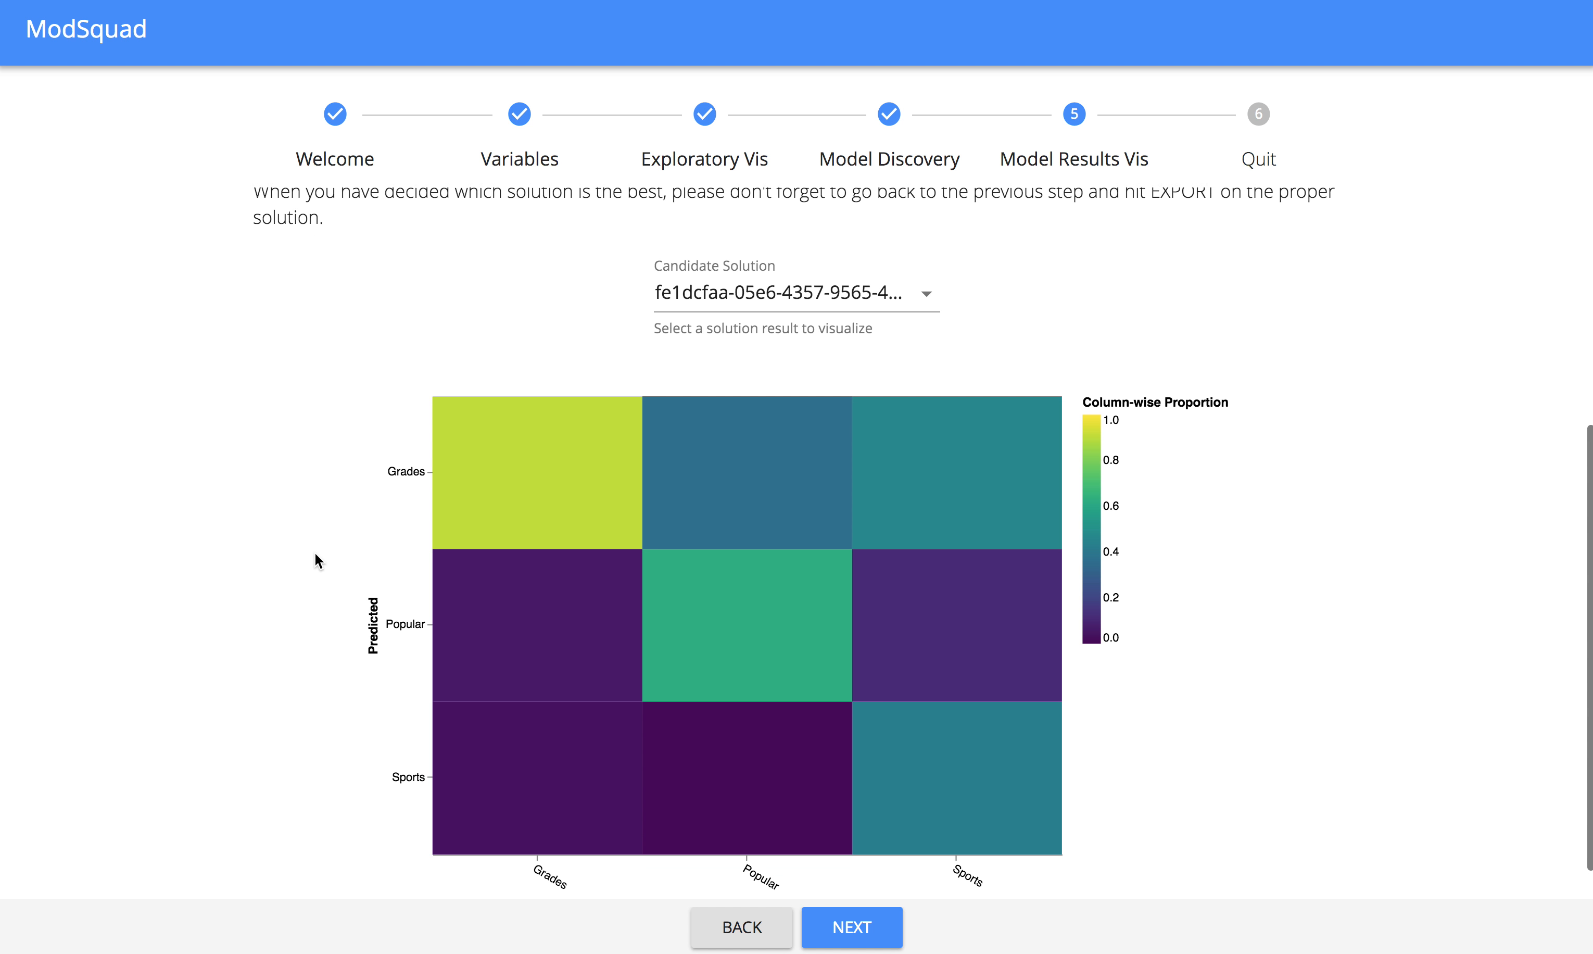
pyautogui.scroll(-1, 315, 560)
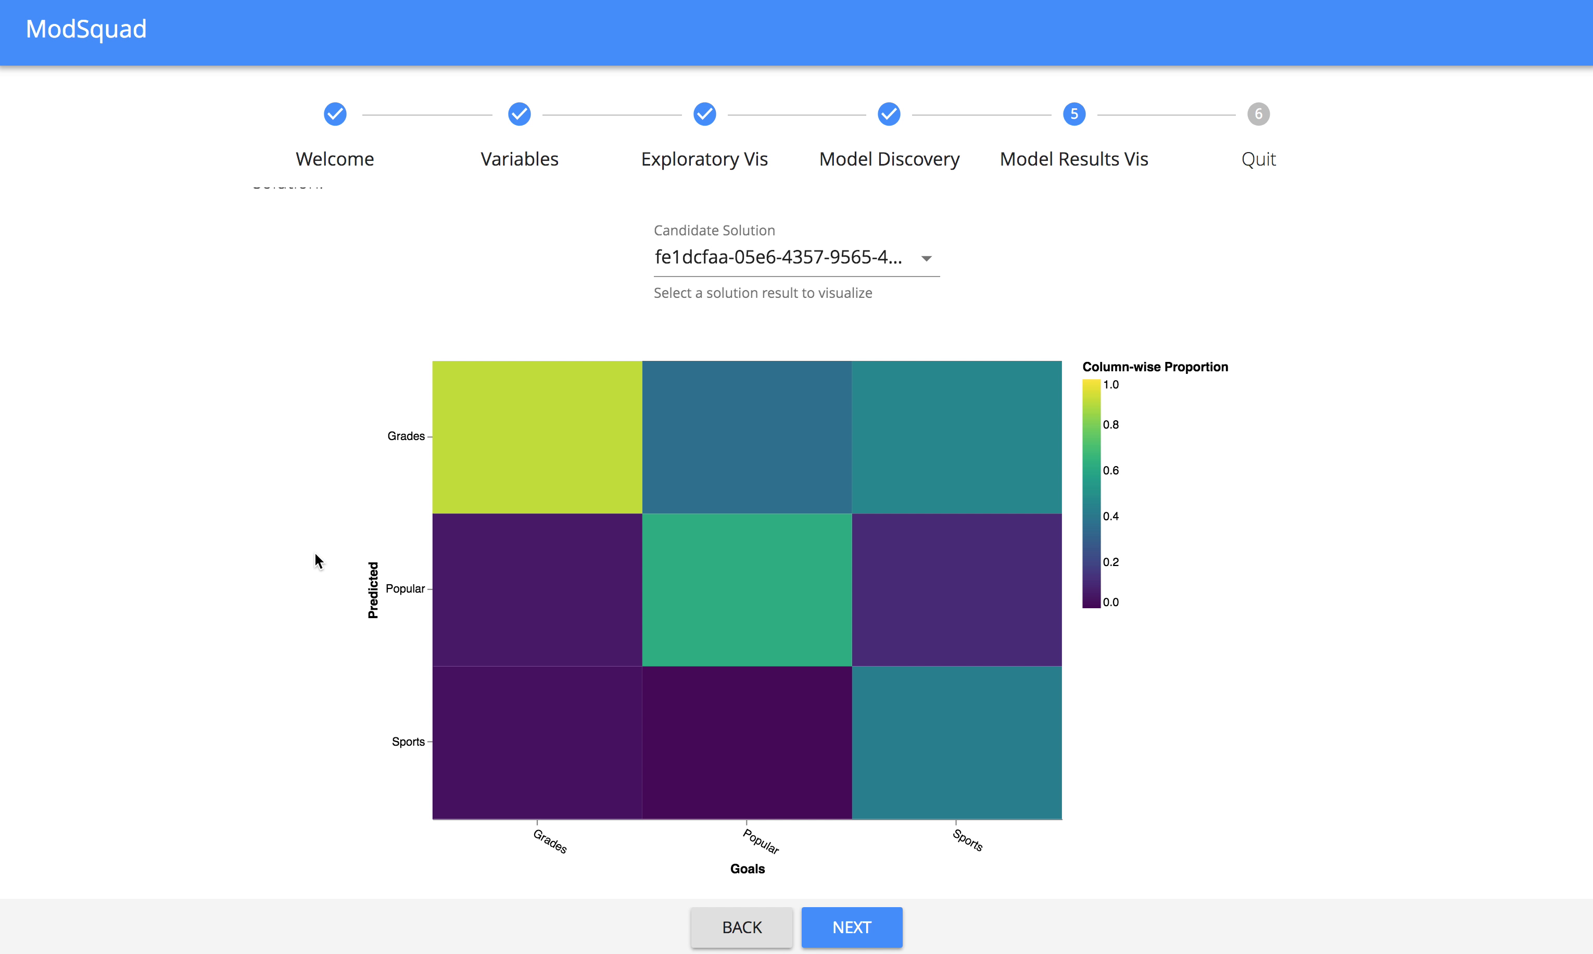
# View the predicted-versus-actual Goals heatmaps for candidate solutions 6f35a780 and 92aeff34.
pyautogui.click(736, 261)
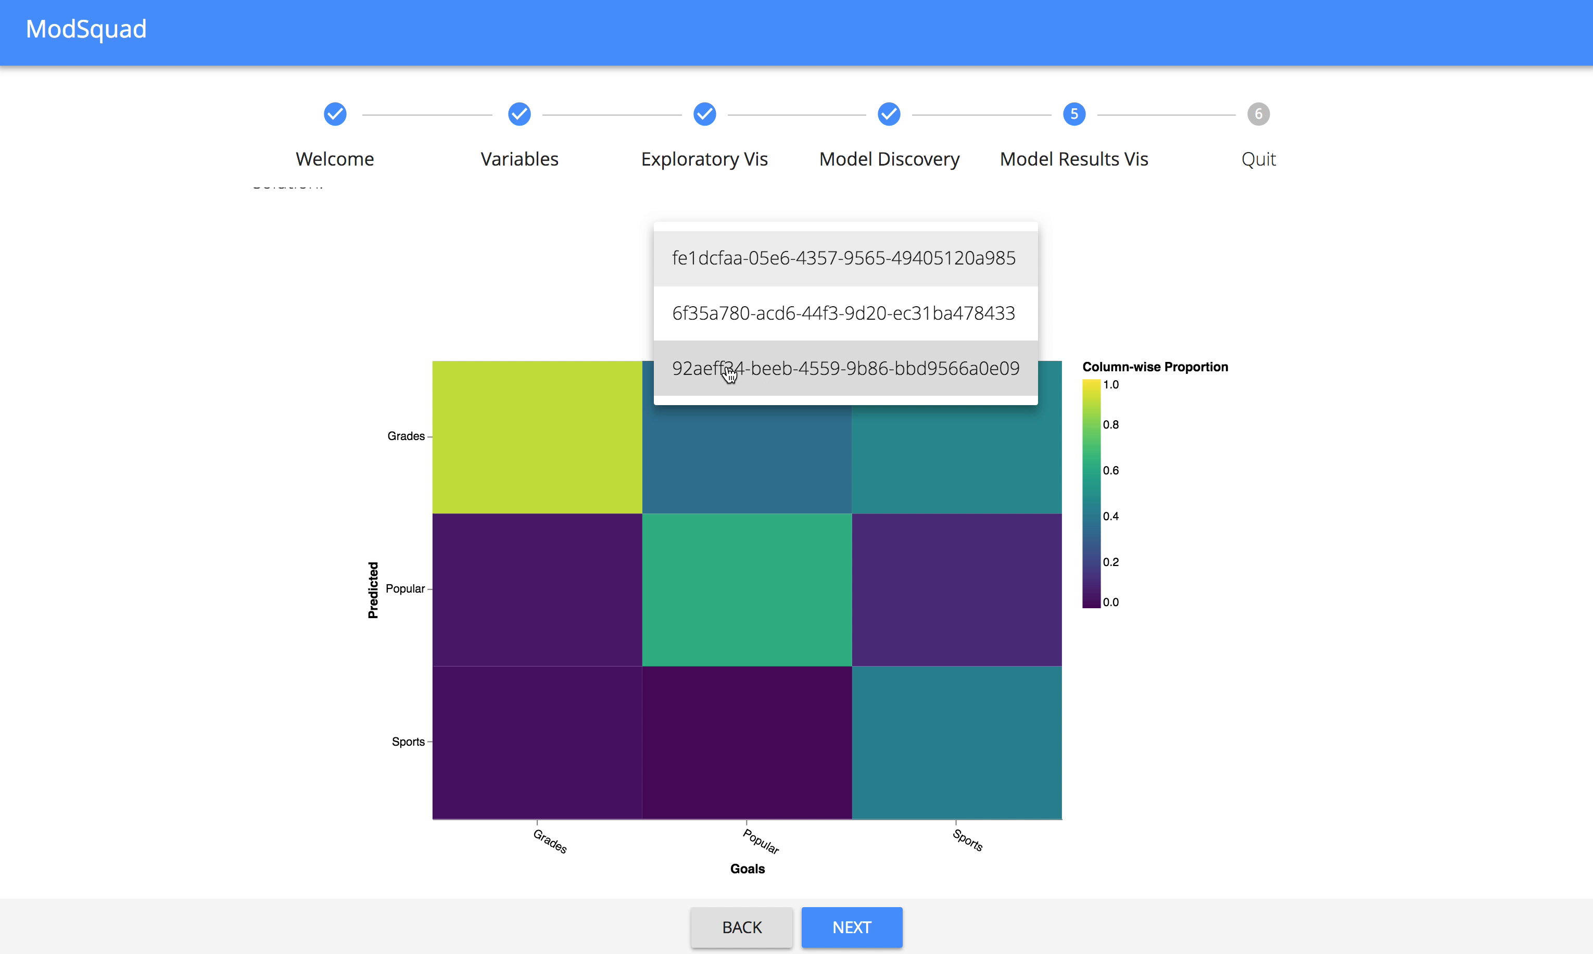
pyautogui.click(360, 298)
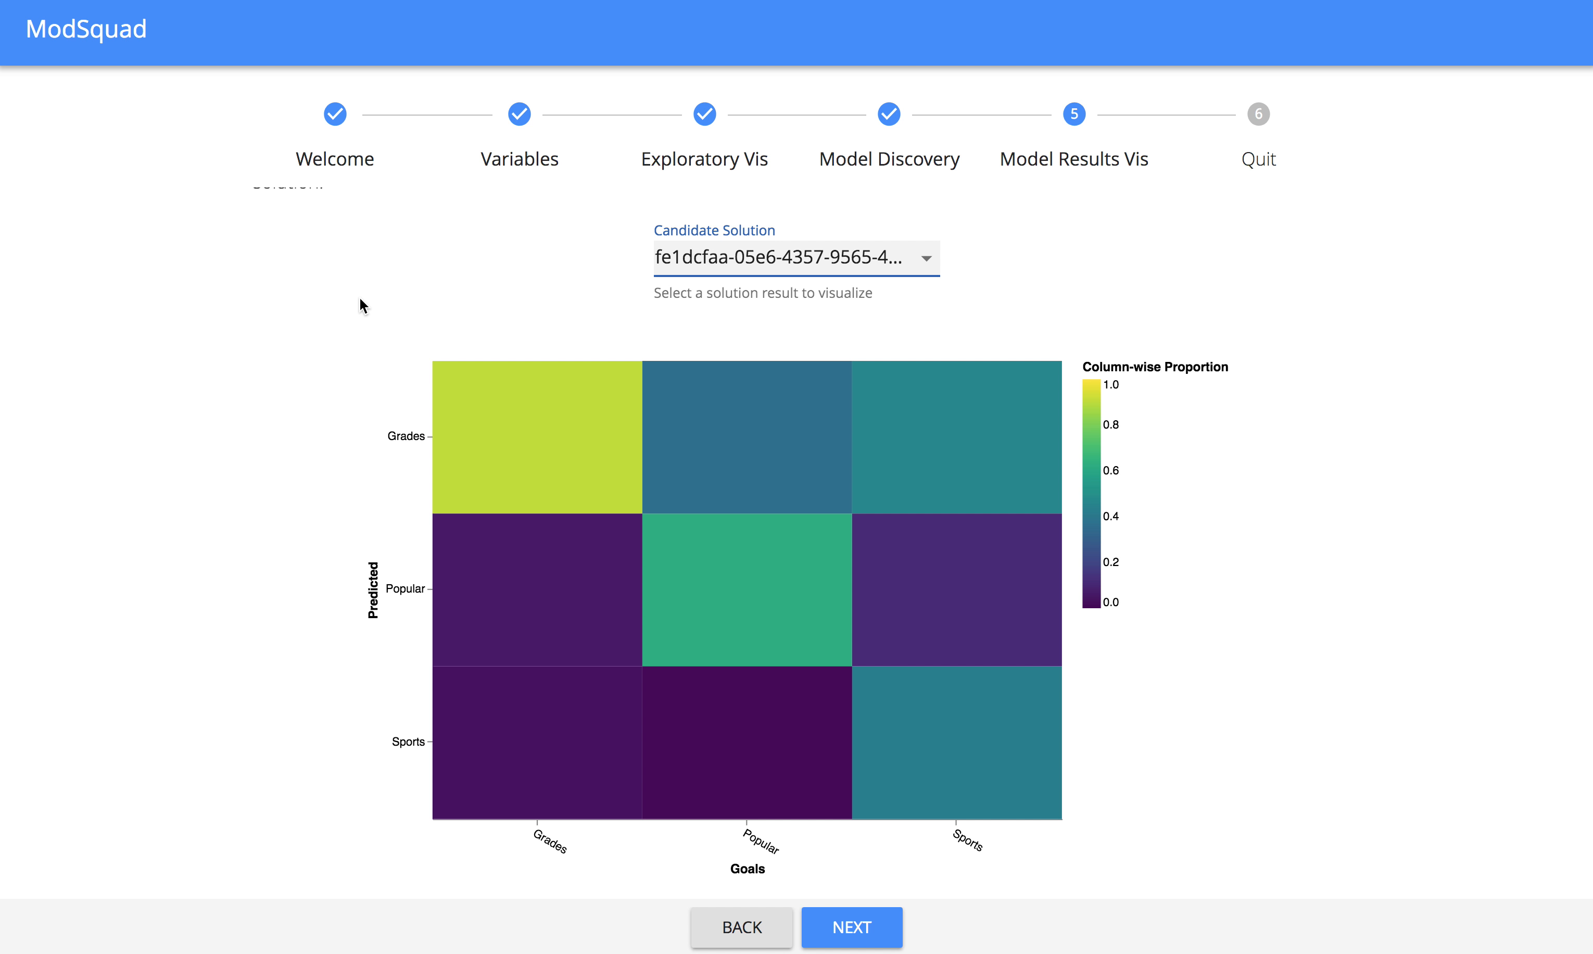
pyautogui.click(669, 257)
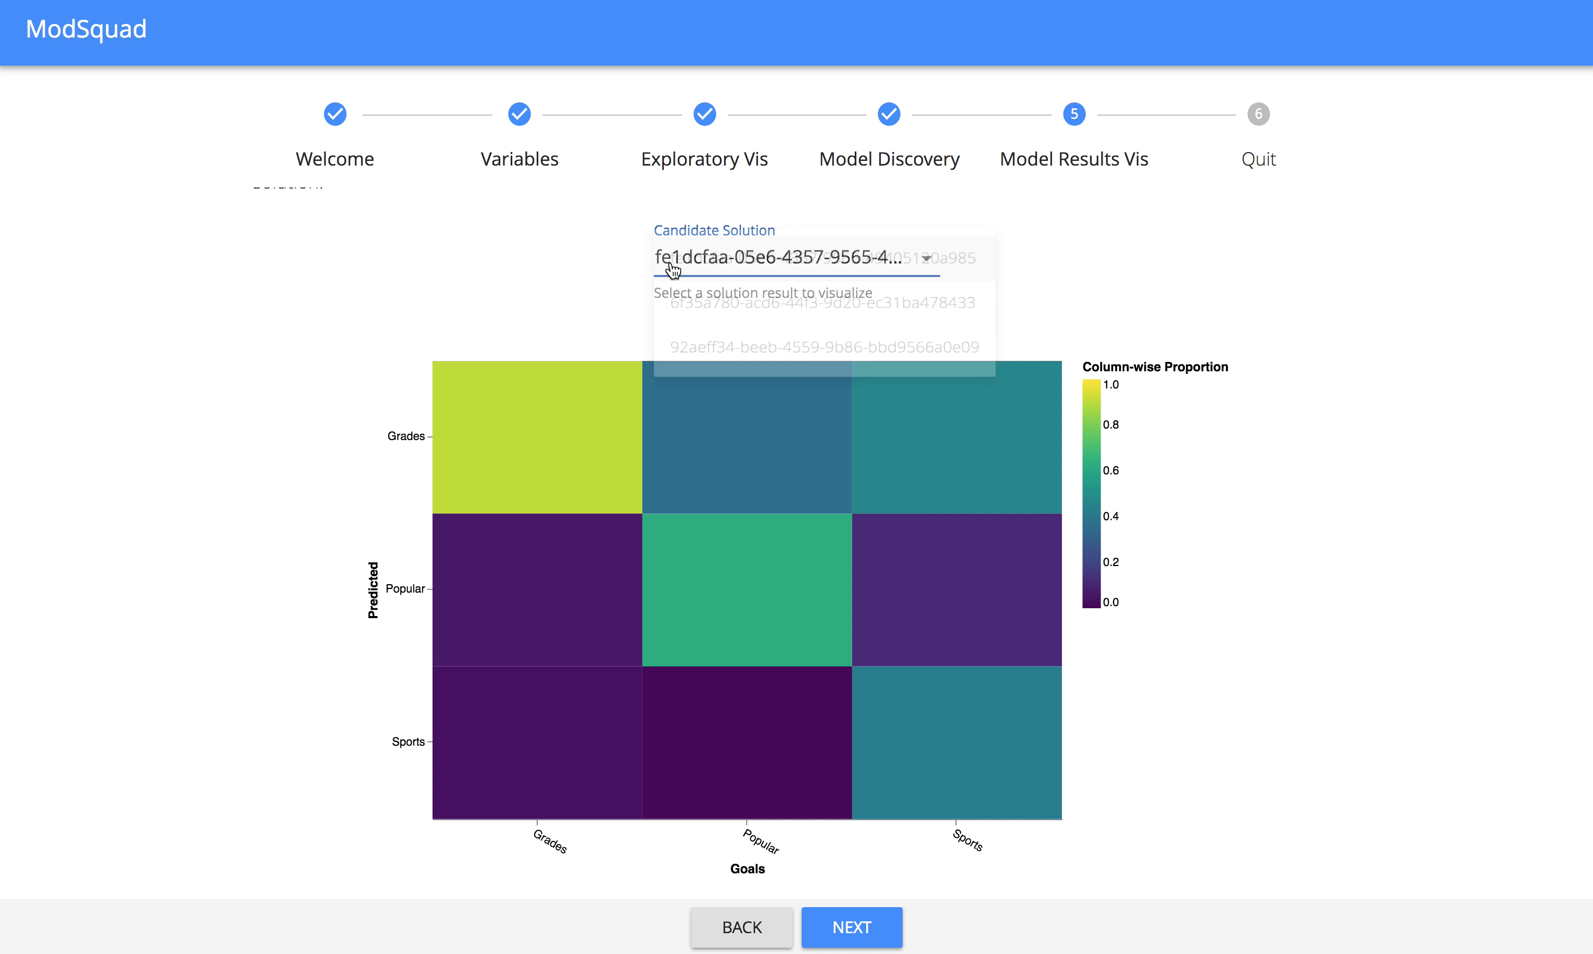
pyautogui.click(672, 271)
pyautogui.click(674, 262)
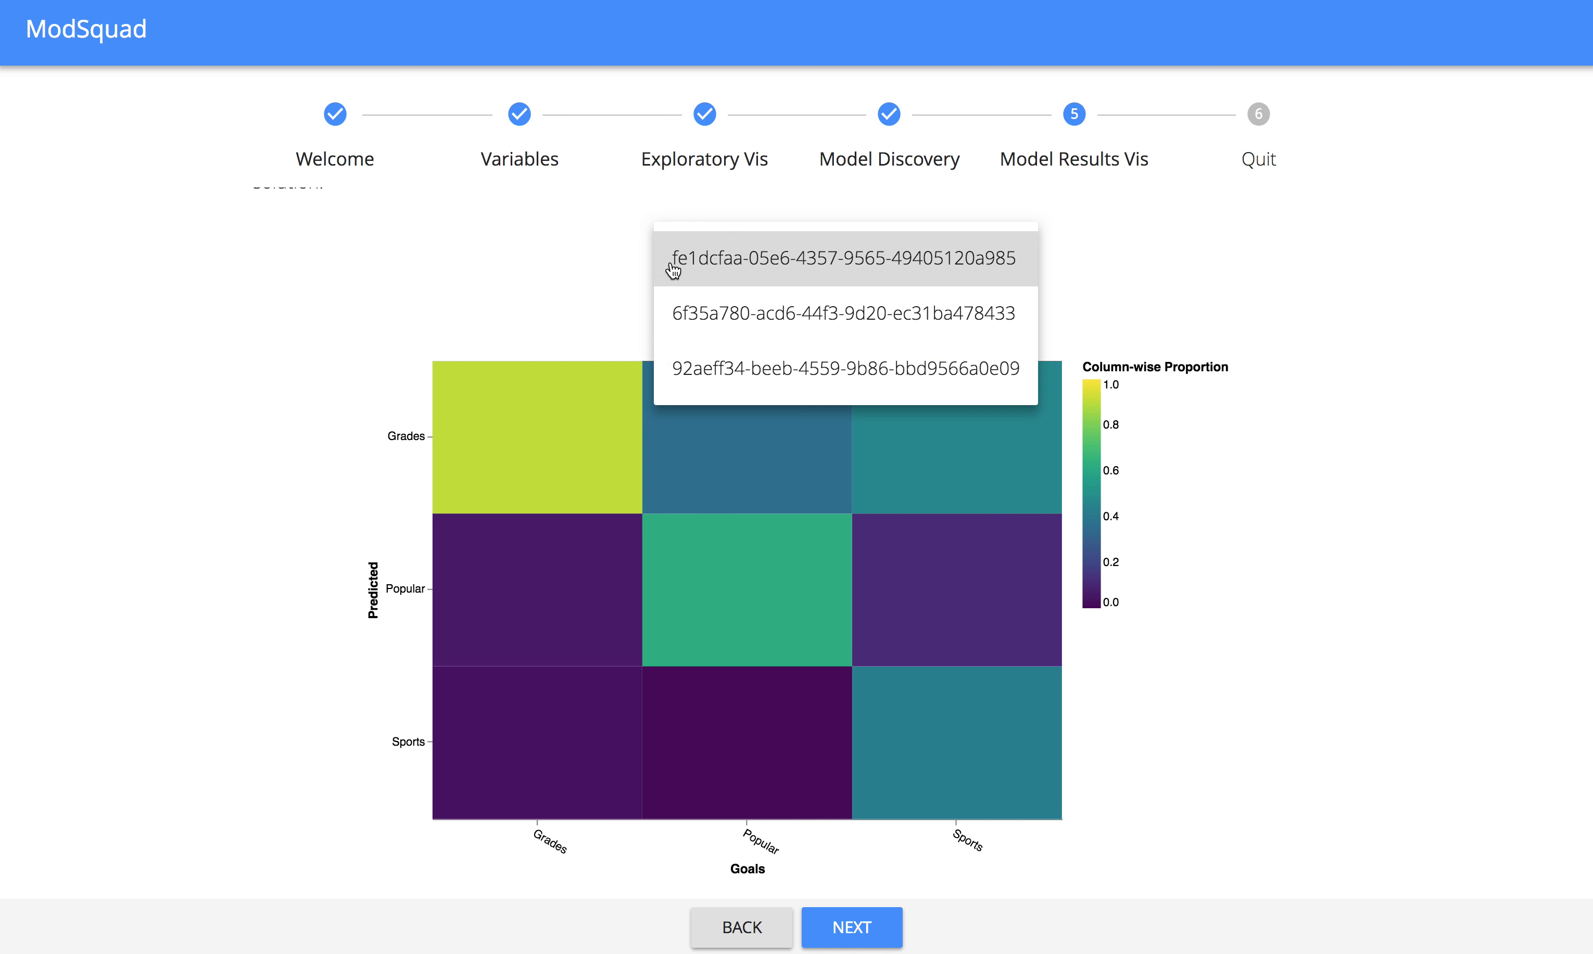
pyautogui.click(685, 313)
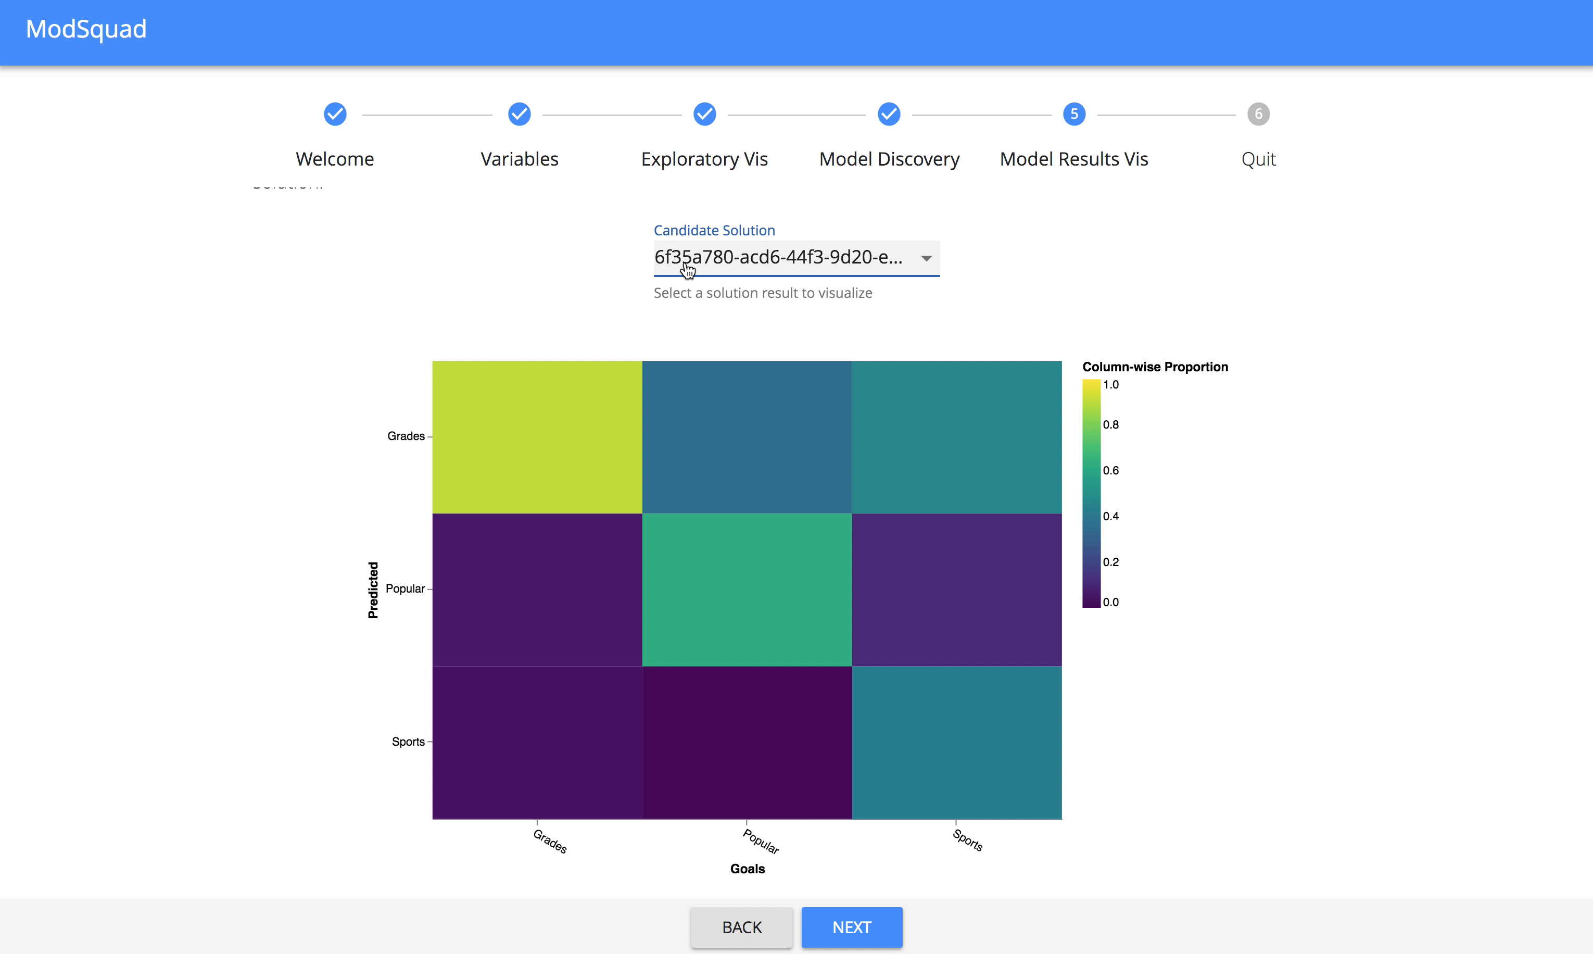
pyautogui.click(686, 266)
pyautogui.click(695, 314)
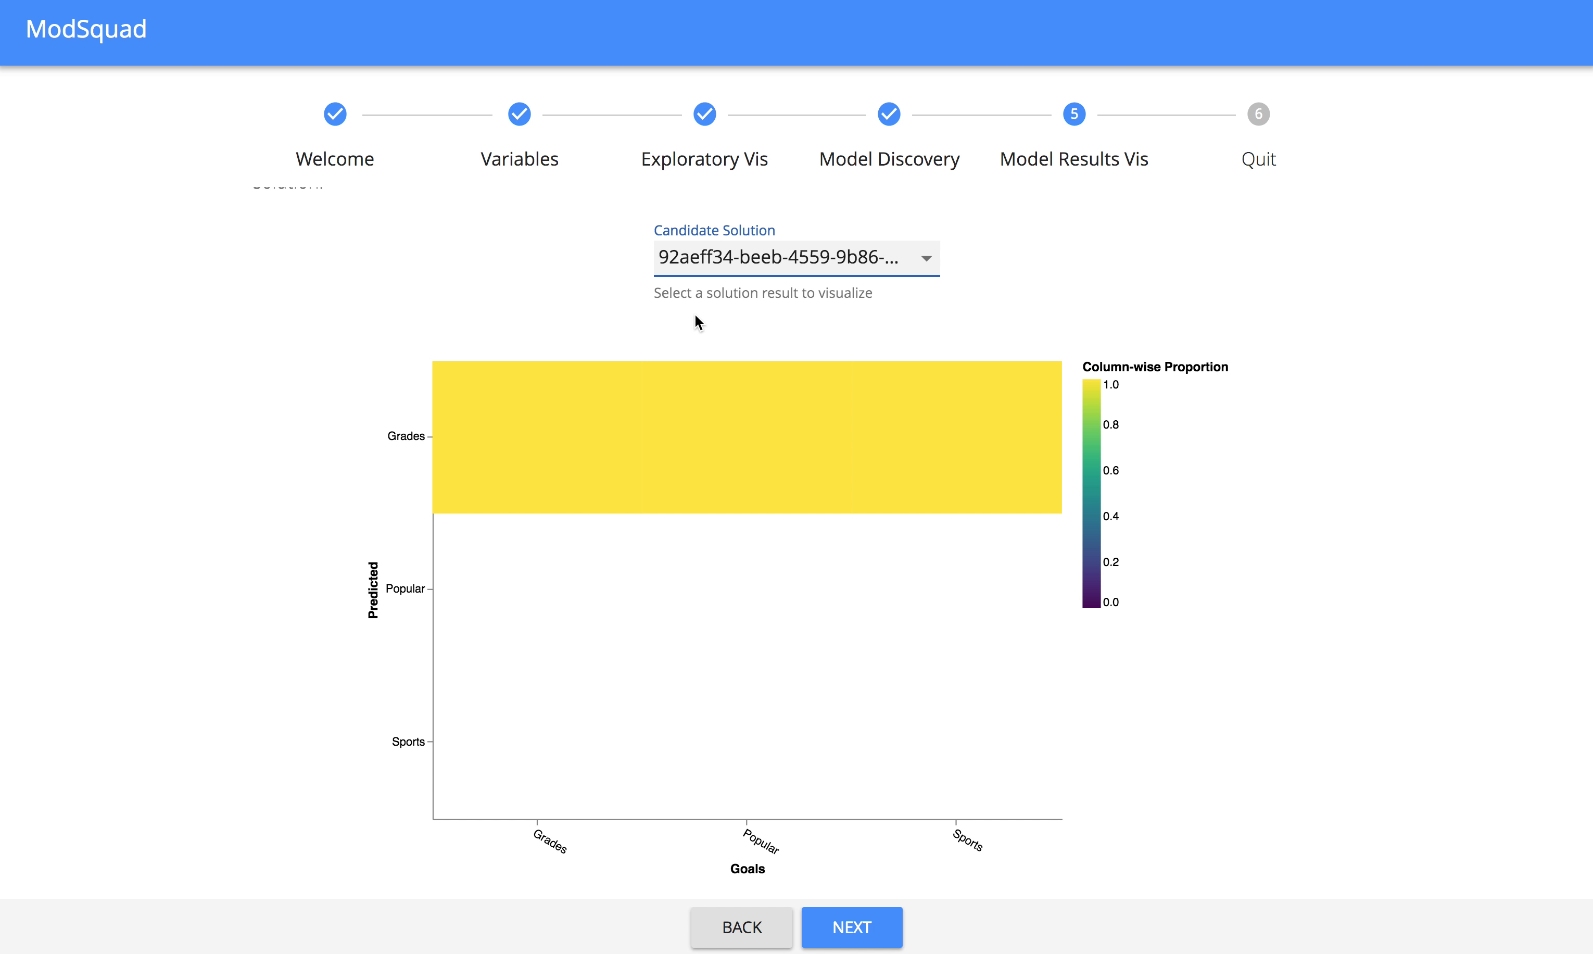
# Compare the diagonal pattern in the fe1dcfaa heatmap with the 92aeff34 heatmap, ending on fe1dcfaa.
pyautogui.click(697, 265)
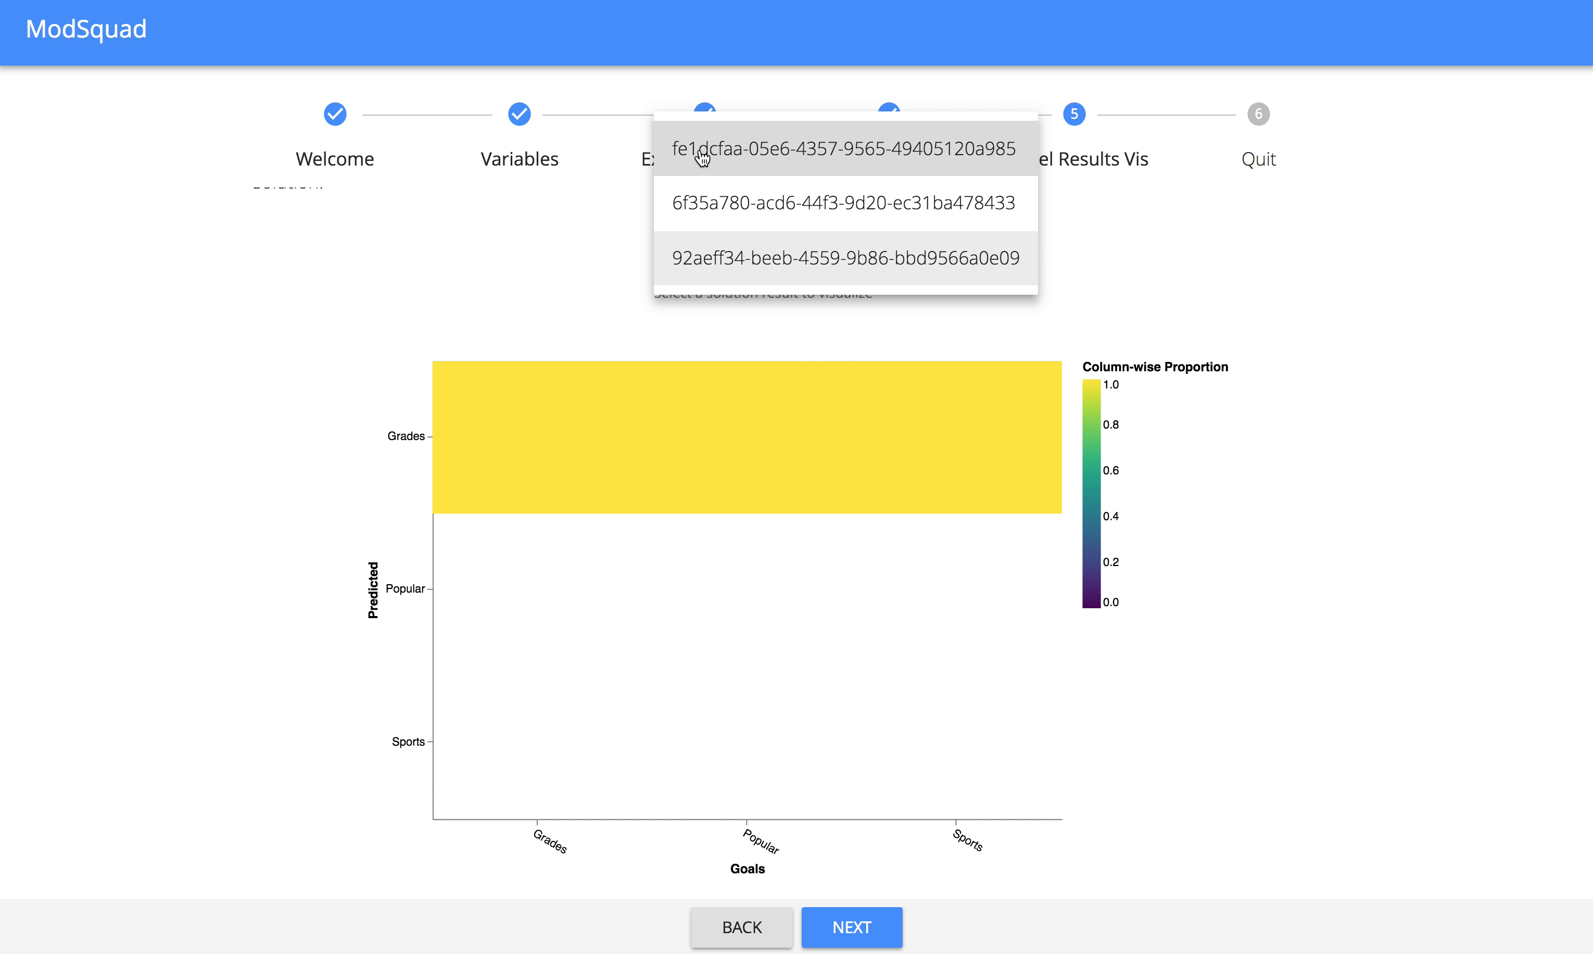
pyautogui.click(701, 157)
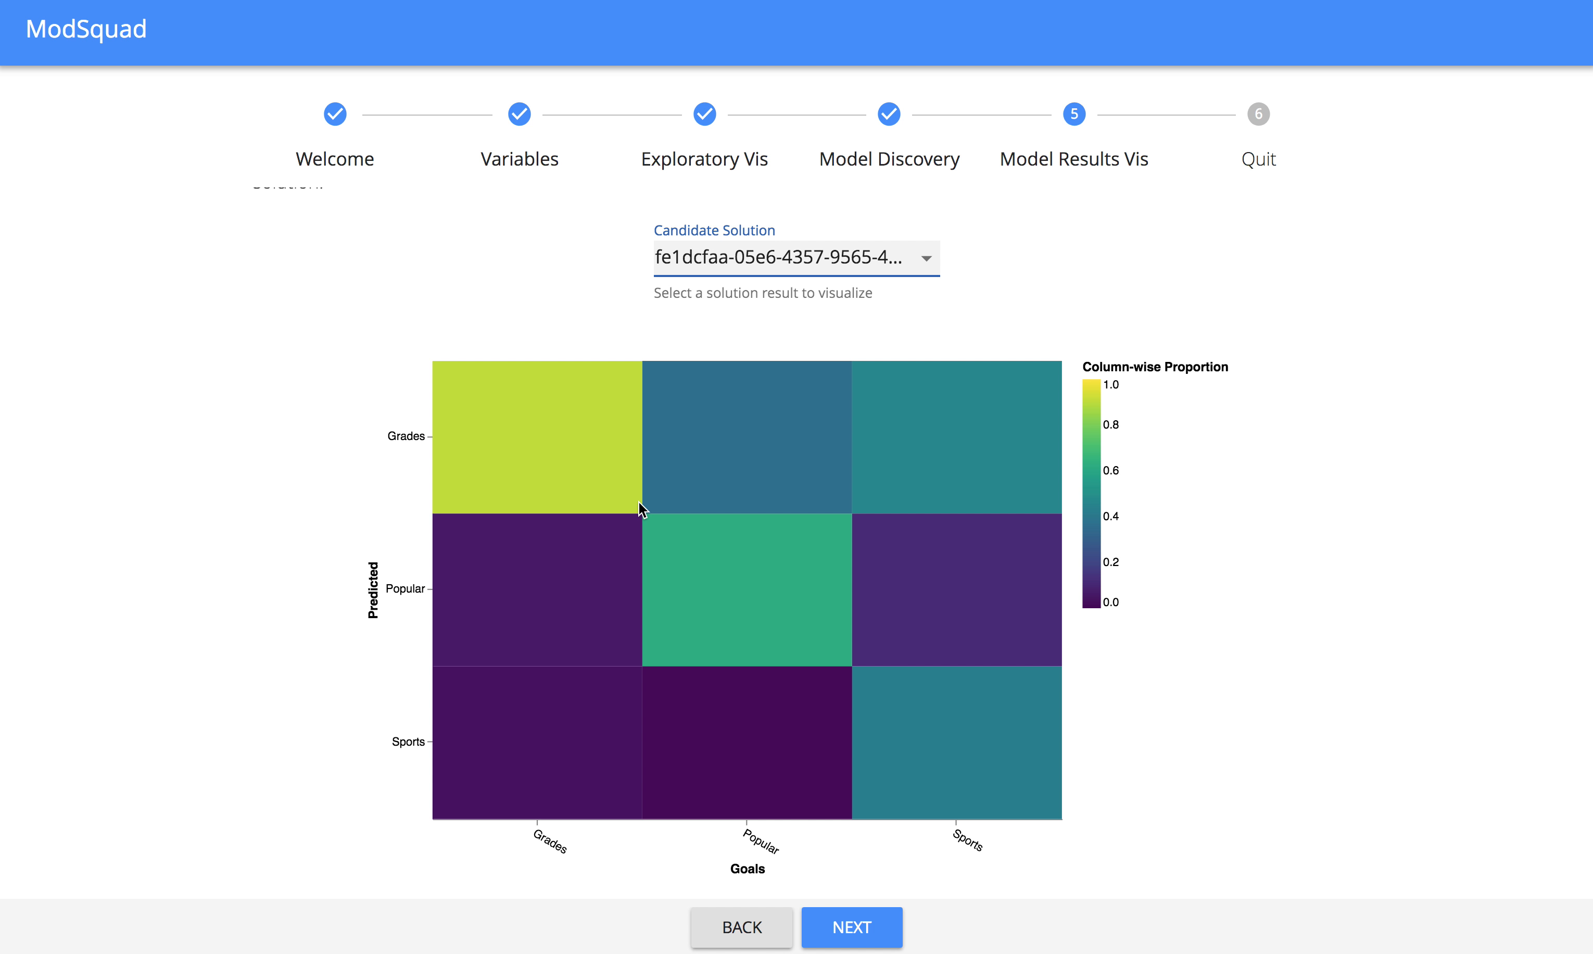
pyautogui.moveTo(639, 501); pyautogui.dragTo(850, 688)
pyautogui.click(750, 258)
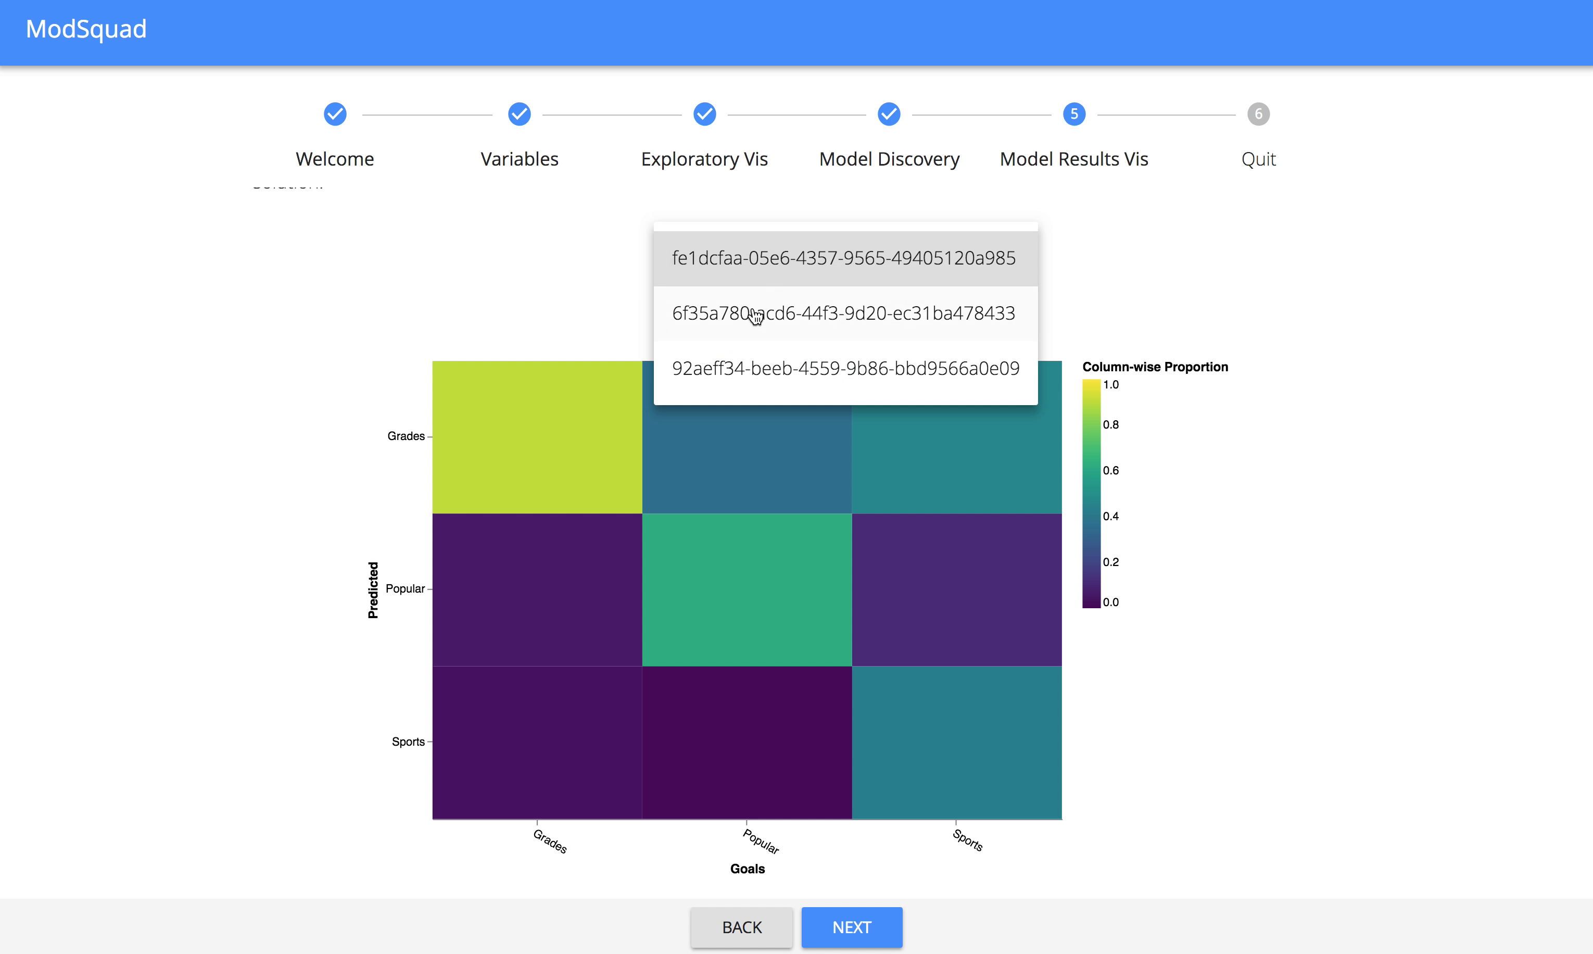
pyautogui.click(758, 368)
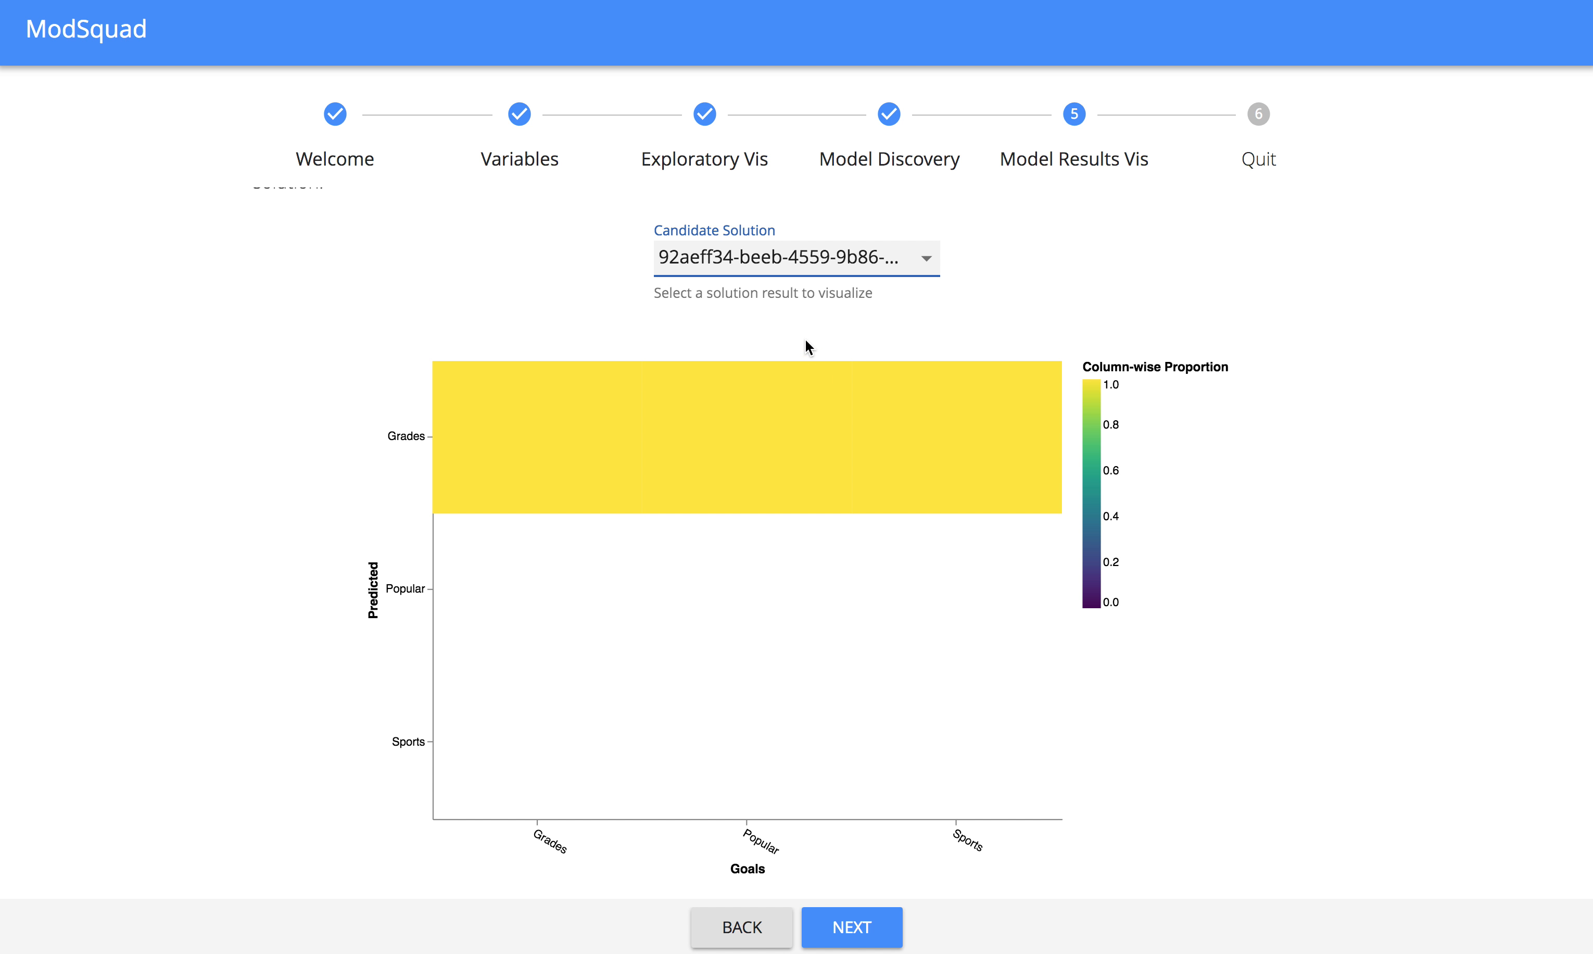
pyautogui.click(690, 270)
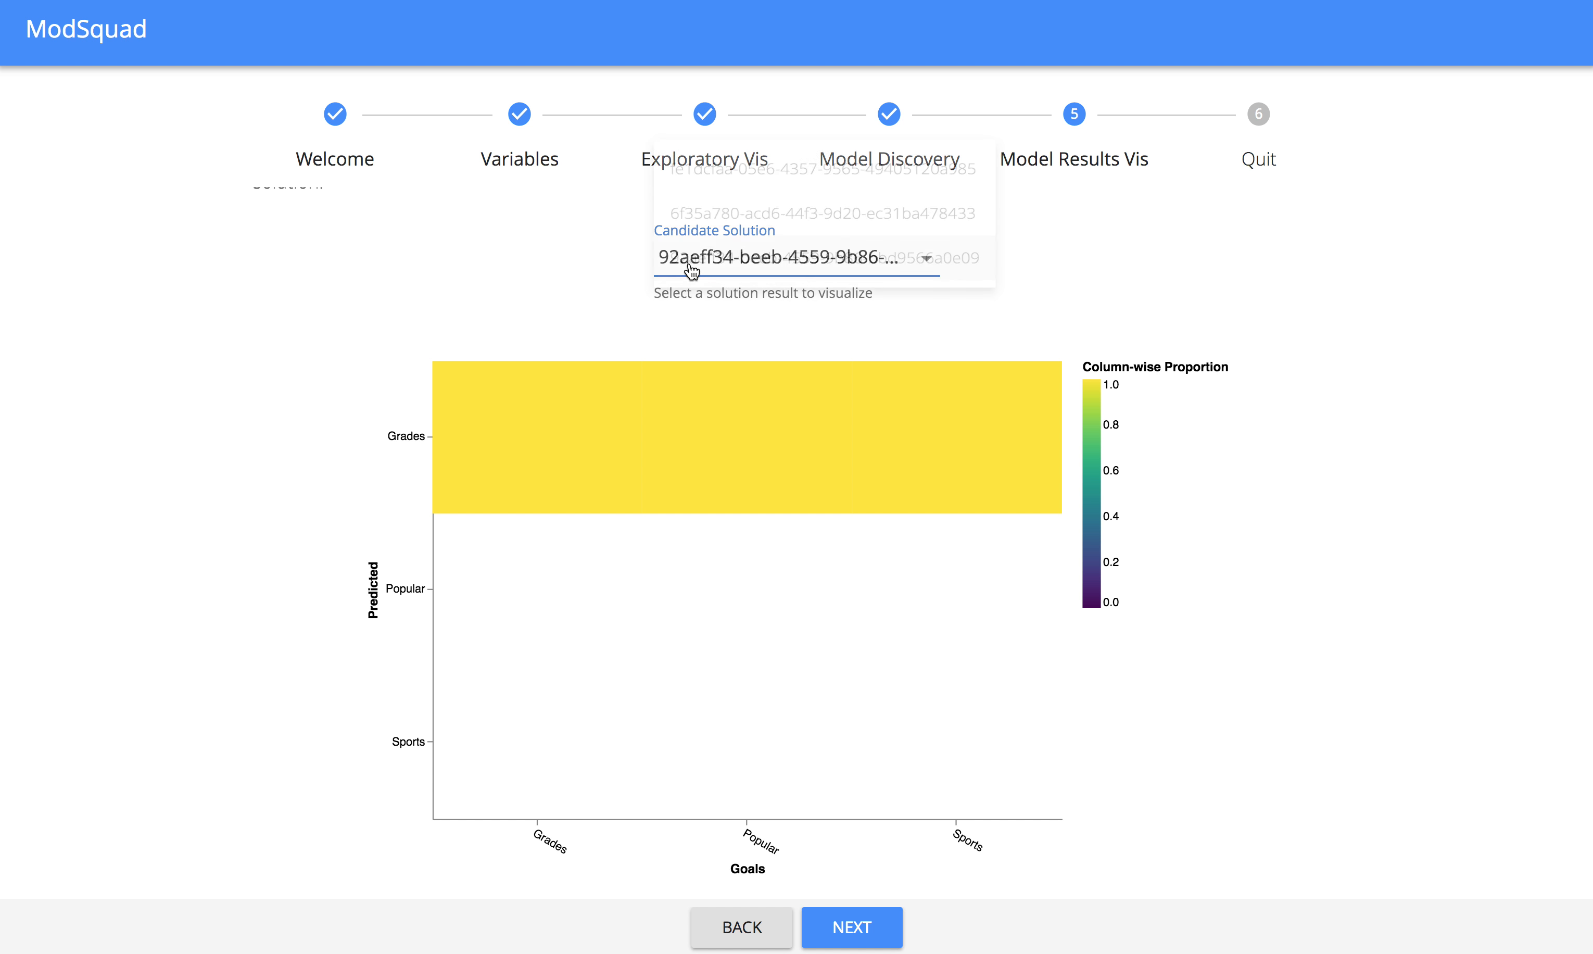
pyautogui.click(690, 161)
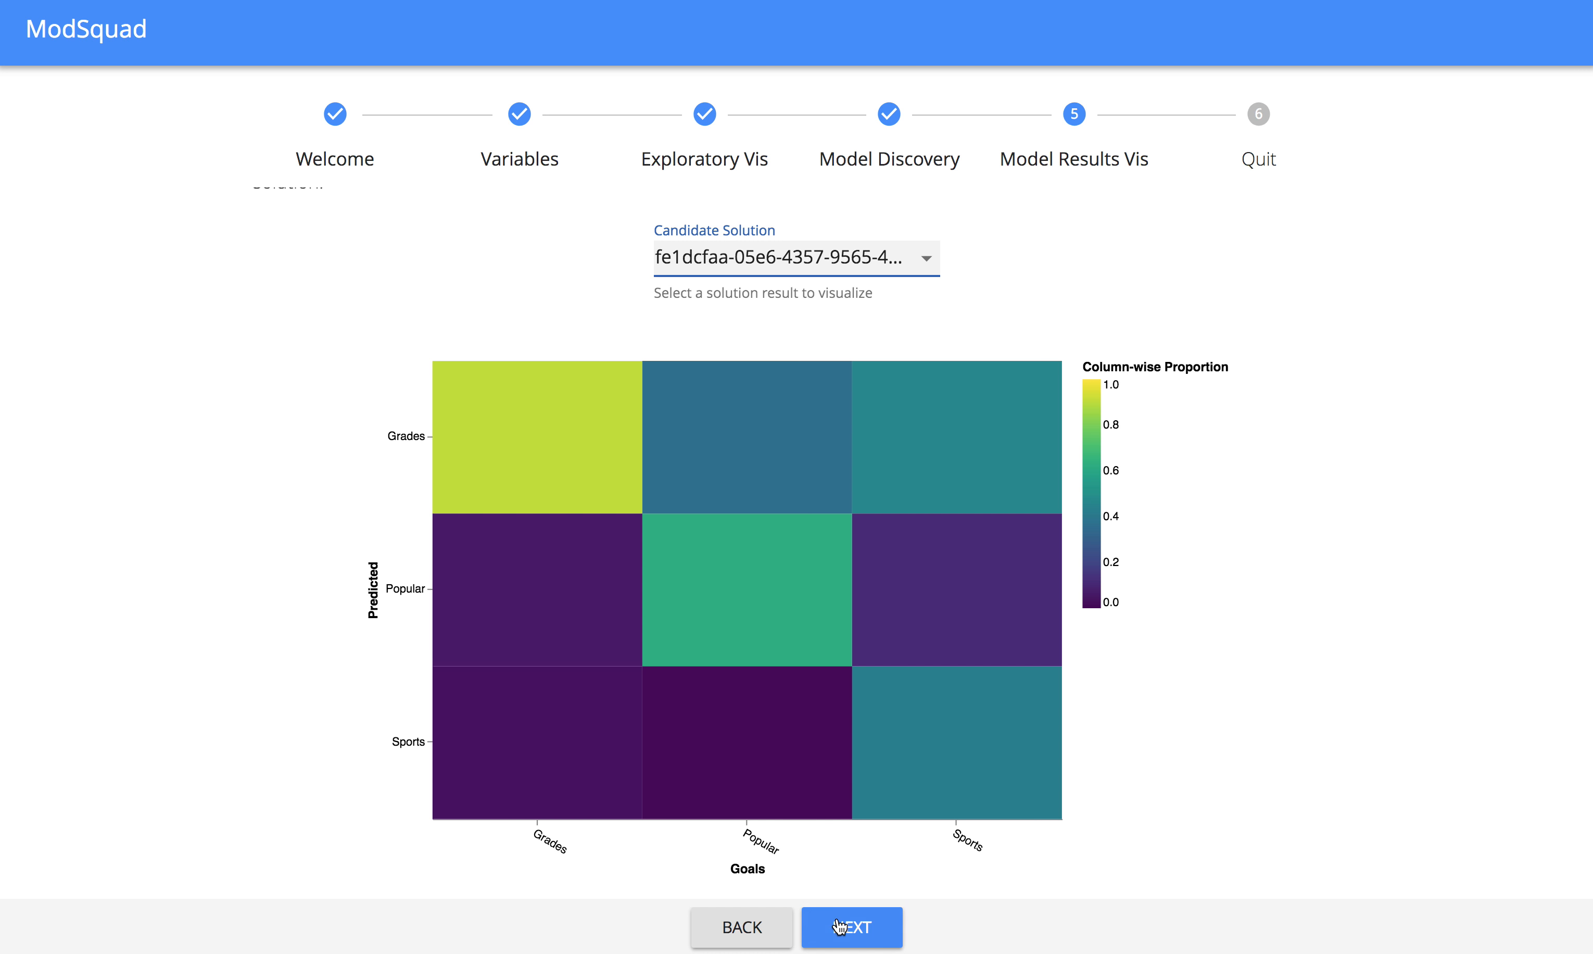
# Return to model discovery and deselect the last candidate solution on the final results page, starting with 92aeff34.
pyautogui.click(765, 930)
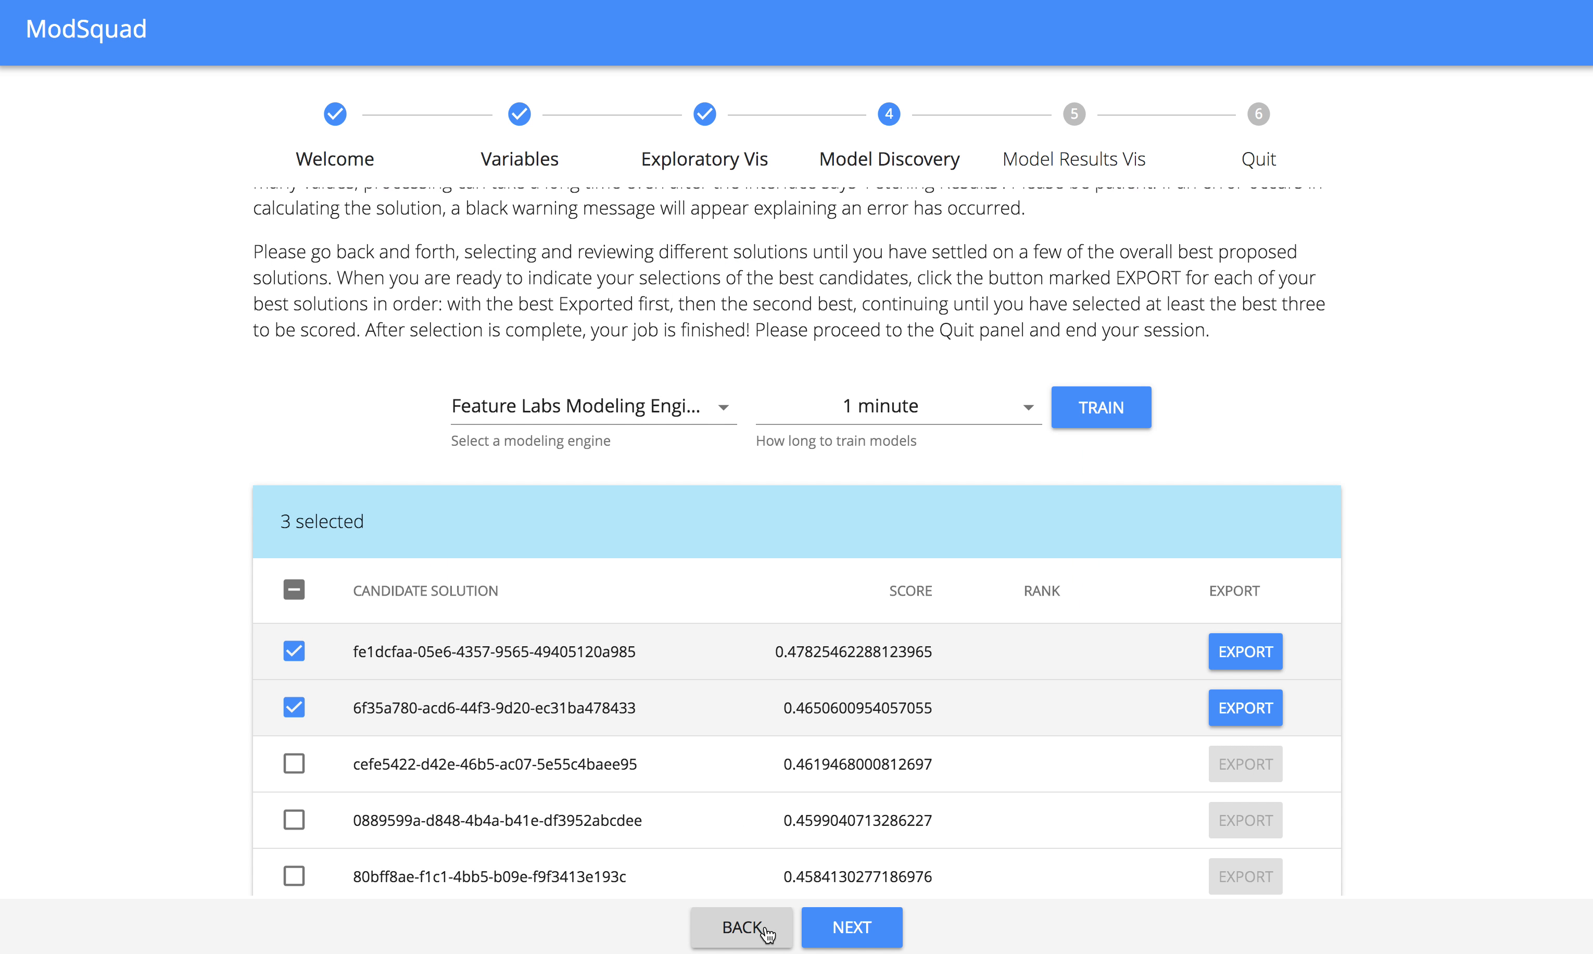
pyautogui.scroll(-2, 488, 737)
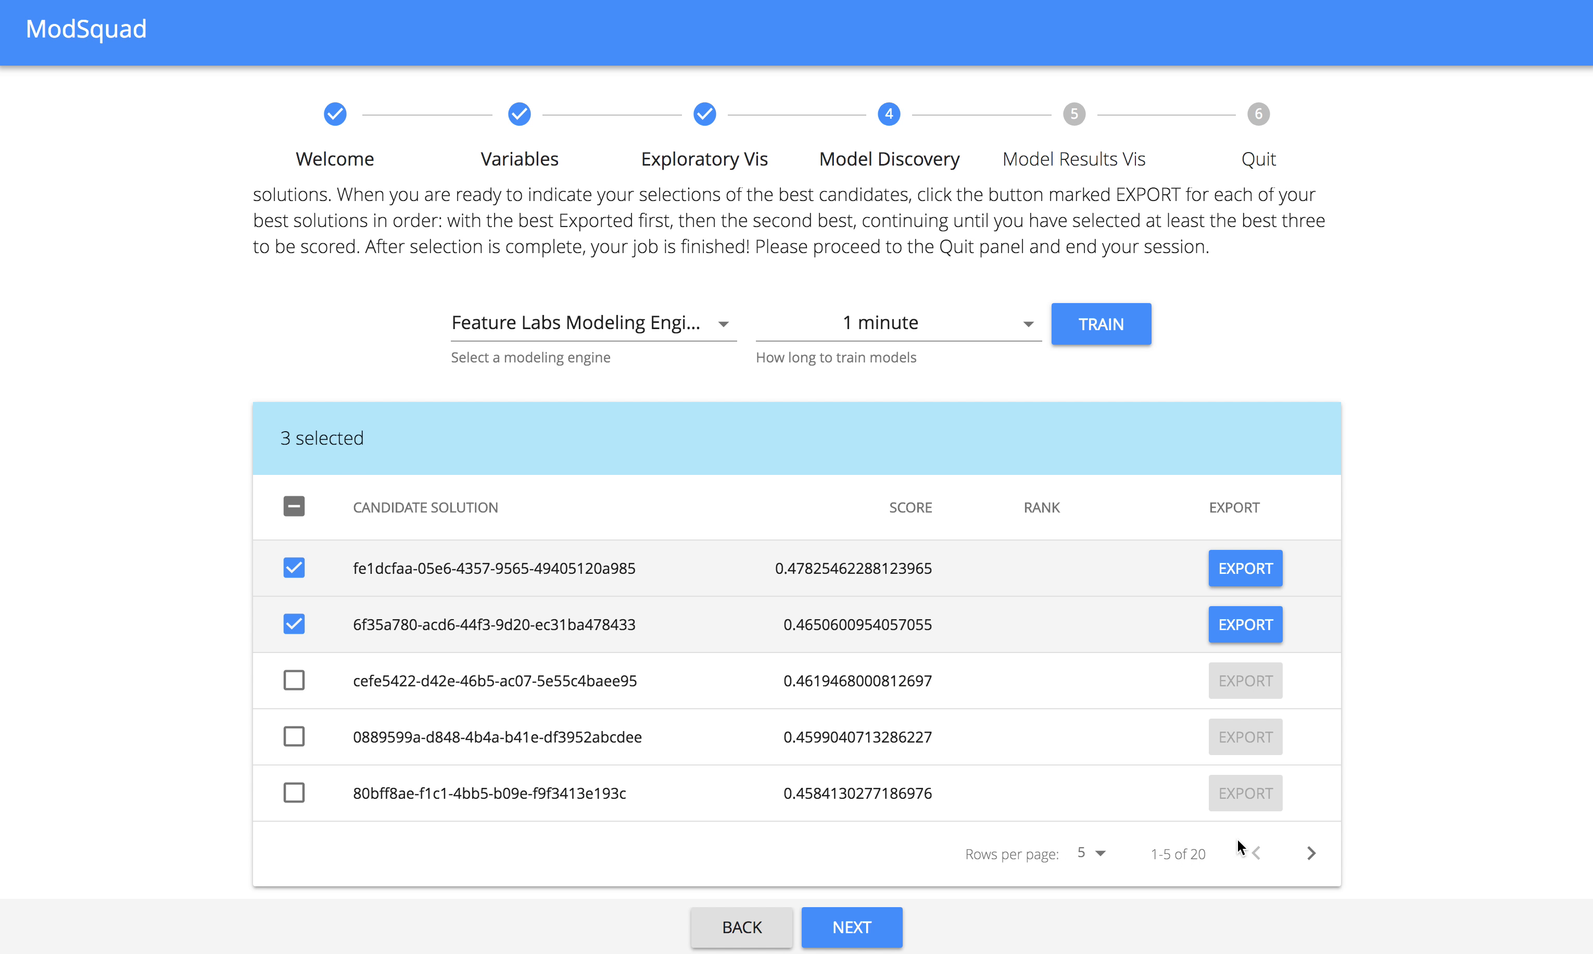
pyautogui.click(1312, 854)
pyautogui.click(1312, 855)
pyautogui.click(1312, 854)
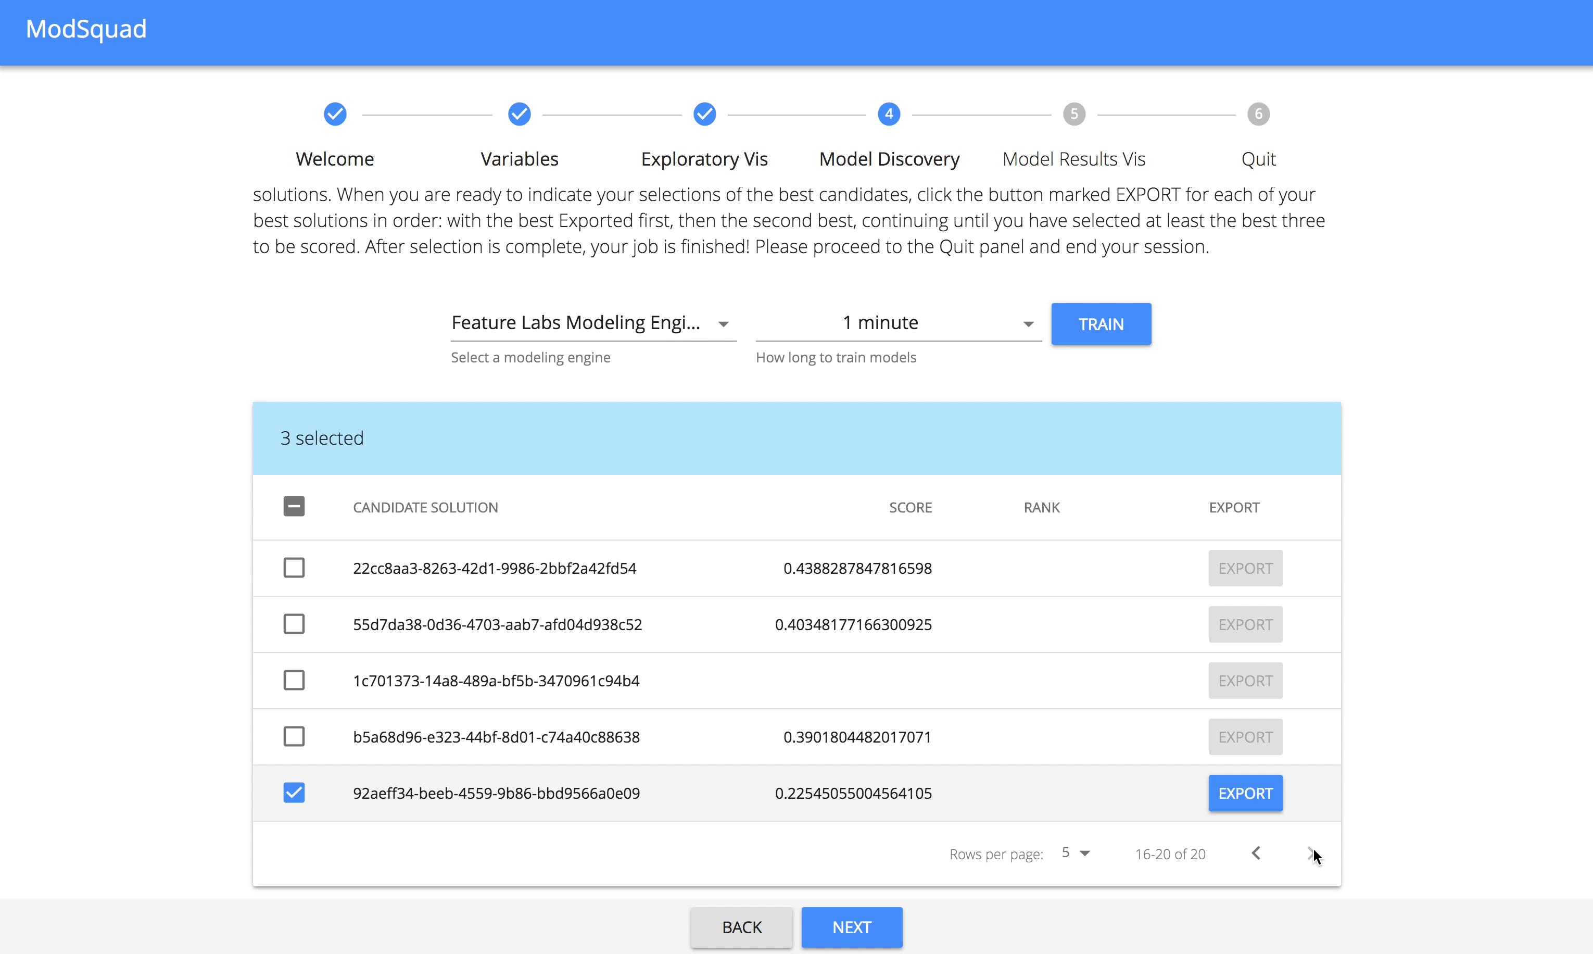
pyautogui.click(288, 798)
# Go back to the first page of results and export the top candidate solution, starting with fe1dcfaa.
pyautogui.click(1255, 854)
pyautogui.click(1255, 854)
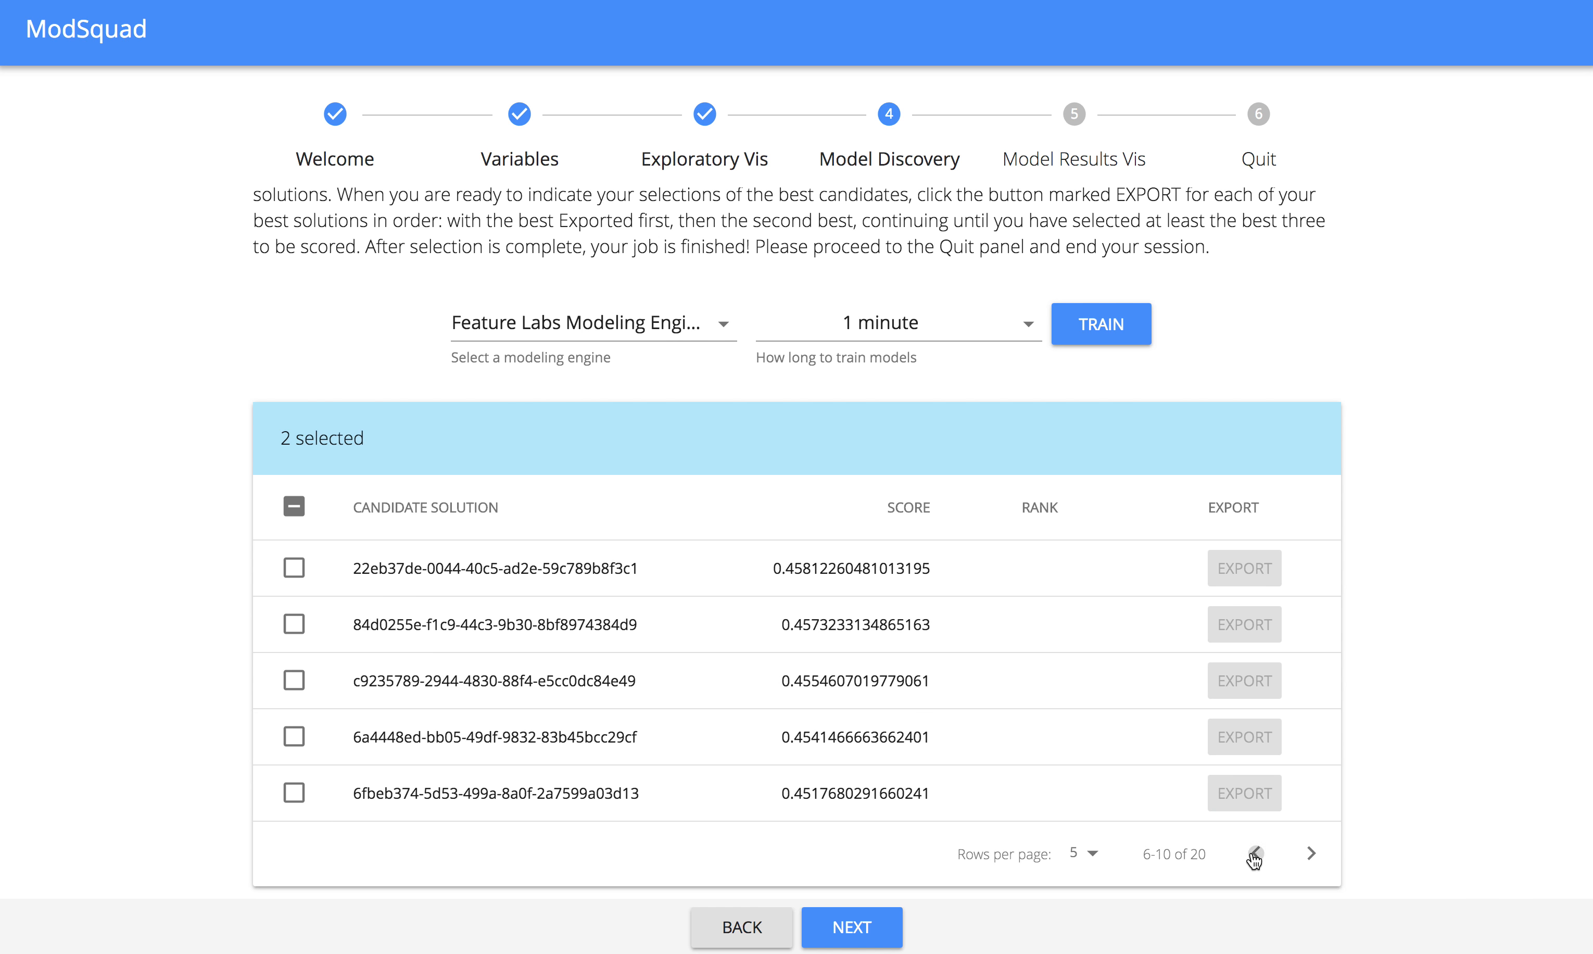
pyautogui.click(1254, 854)
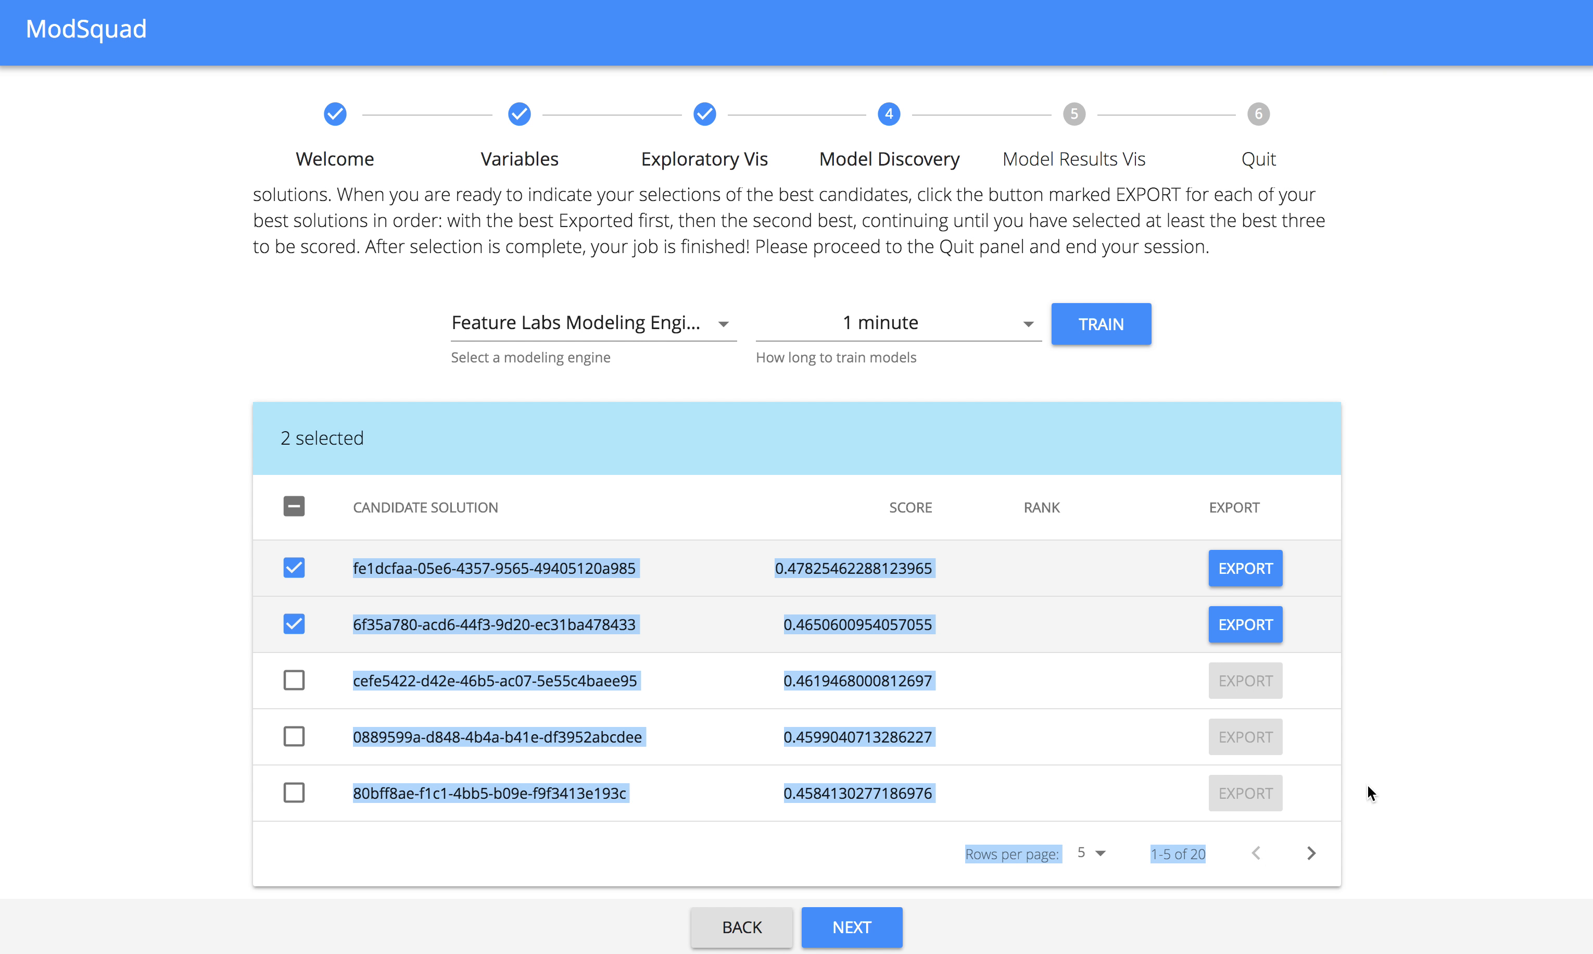
pyautogui.click(1373, 768)
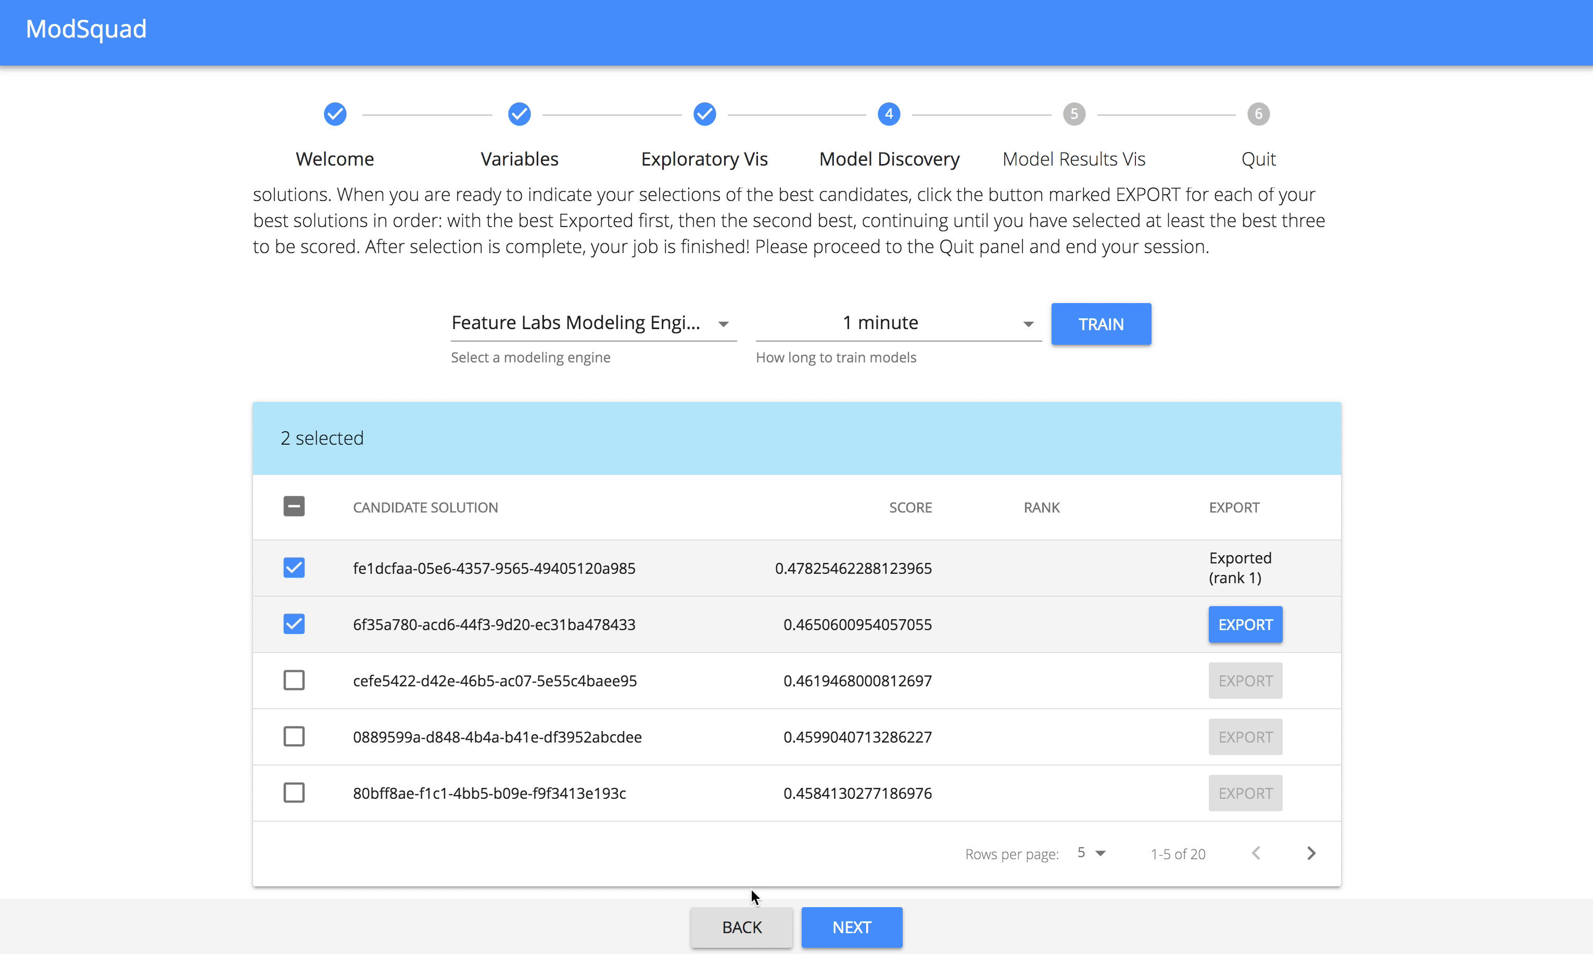
# Return to the Variables step and exclude Age and Grade from the analysis.
pyautogui.click(743, 929)
pyautogui.click(744, 930)
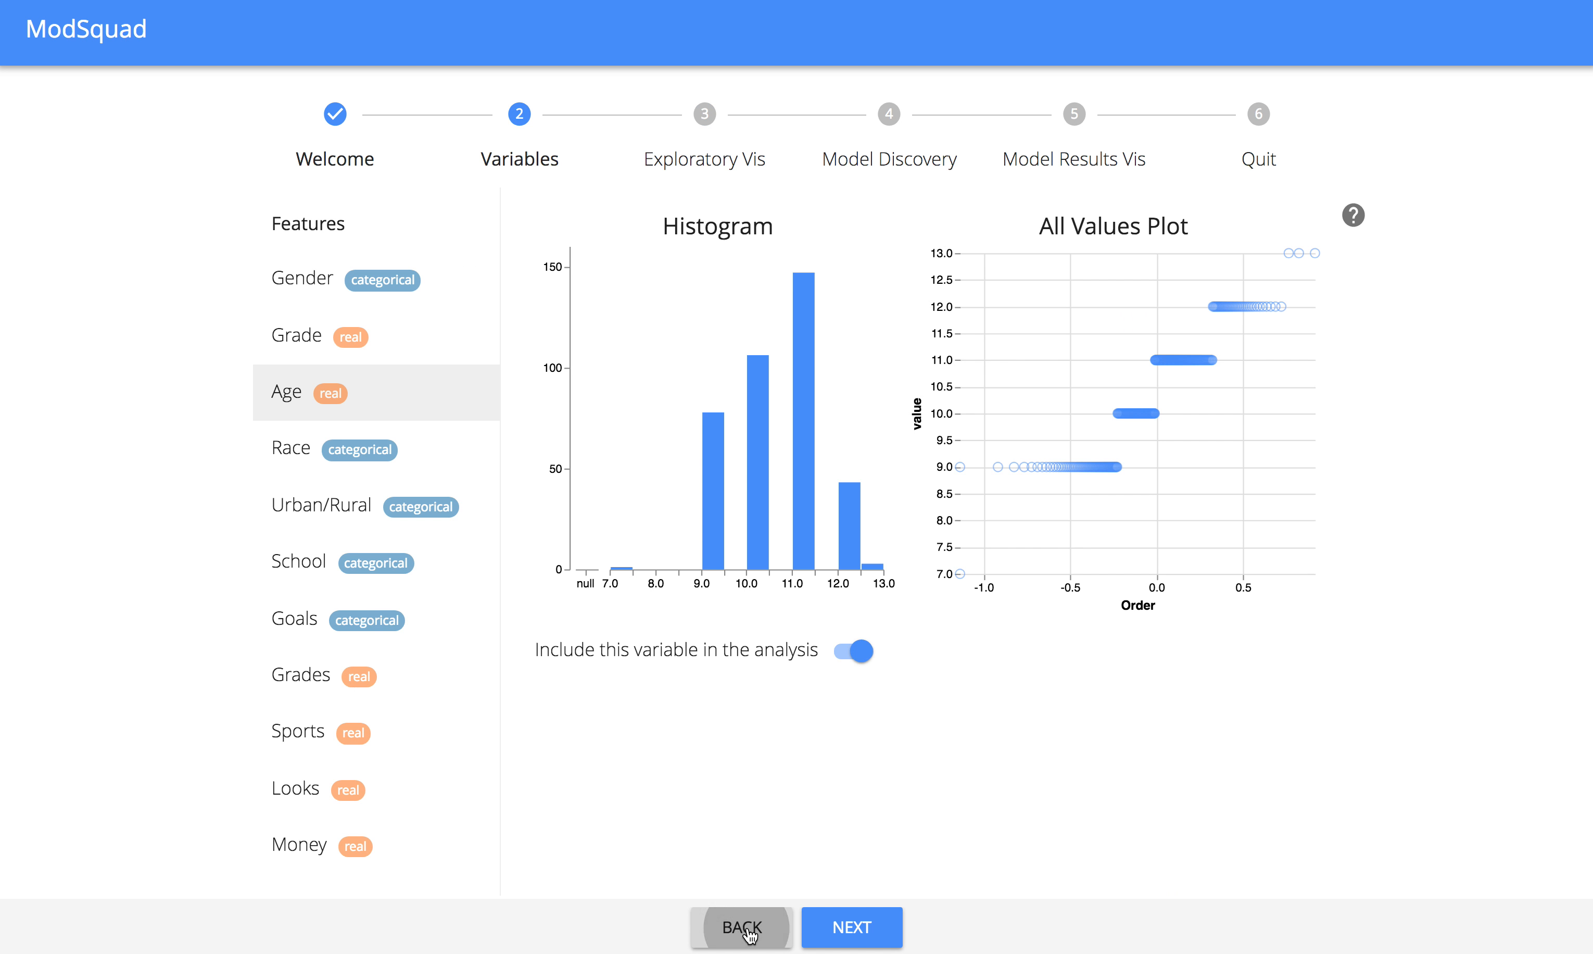
pyautogui.click(746, 930)
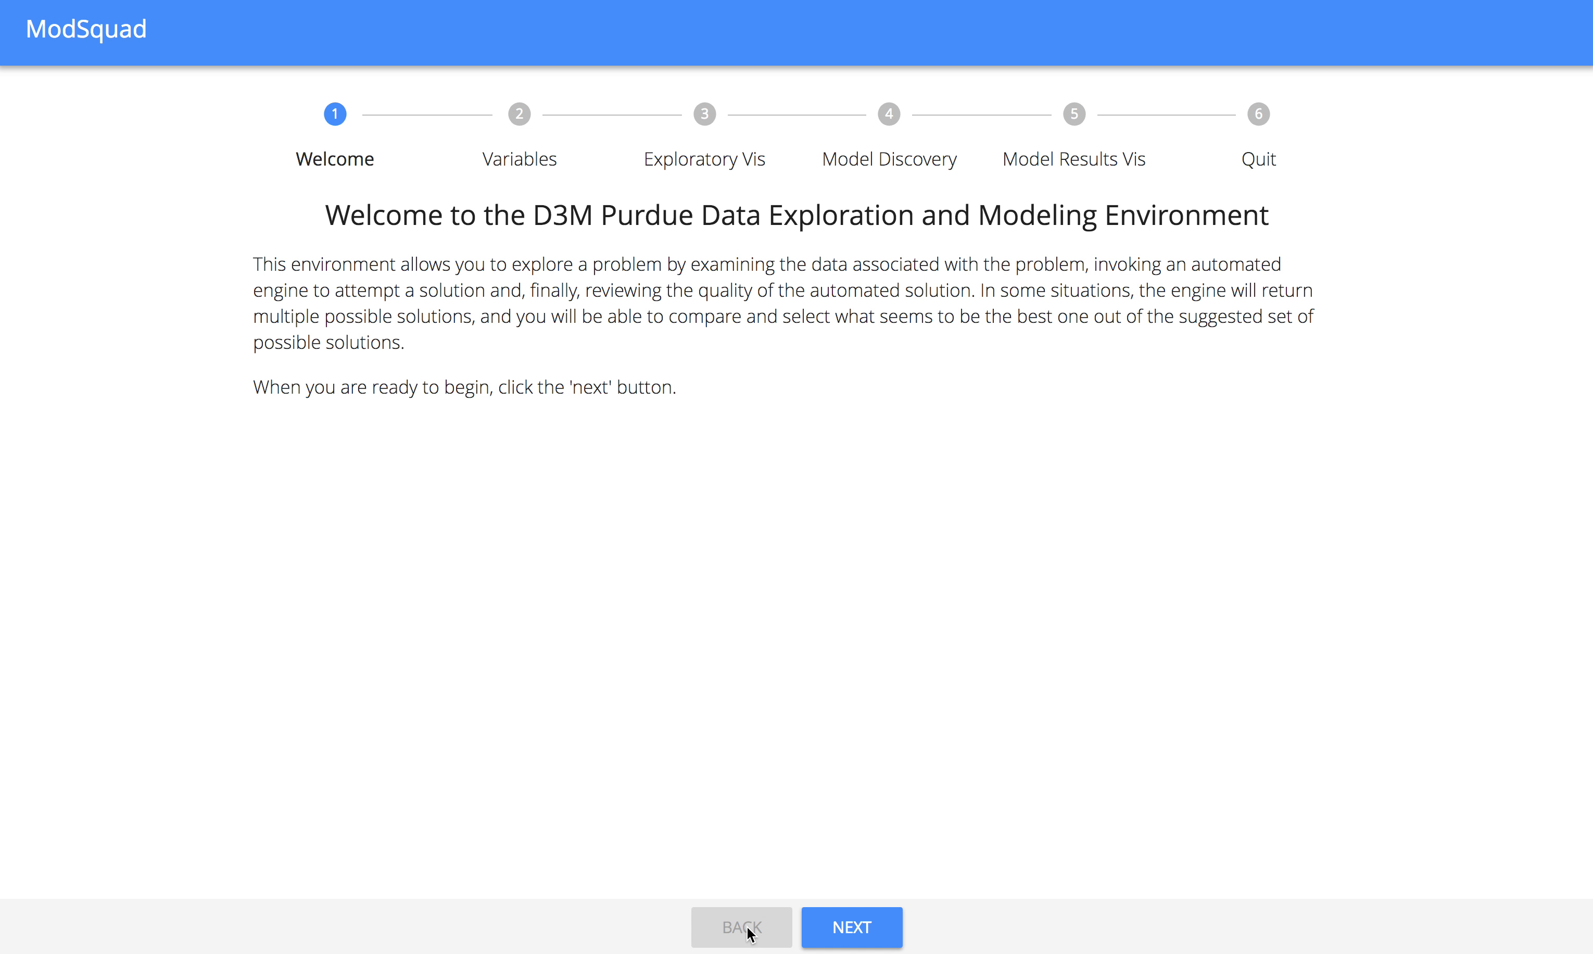
pyautogui.click(845, 930)
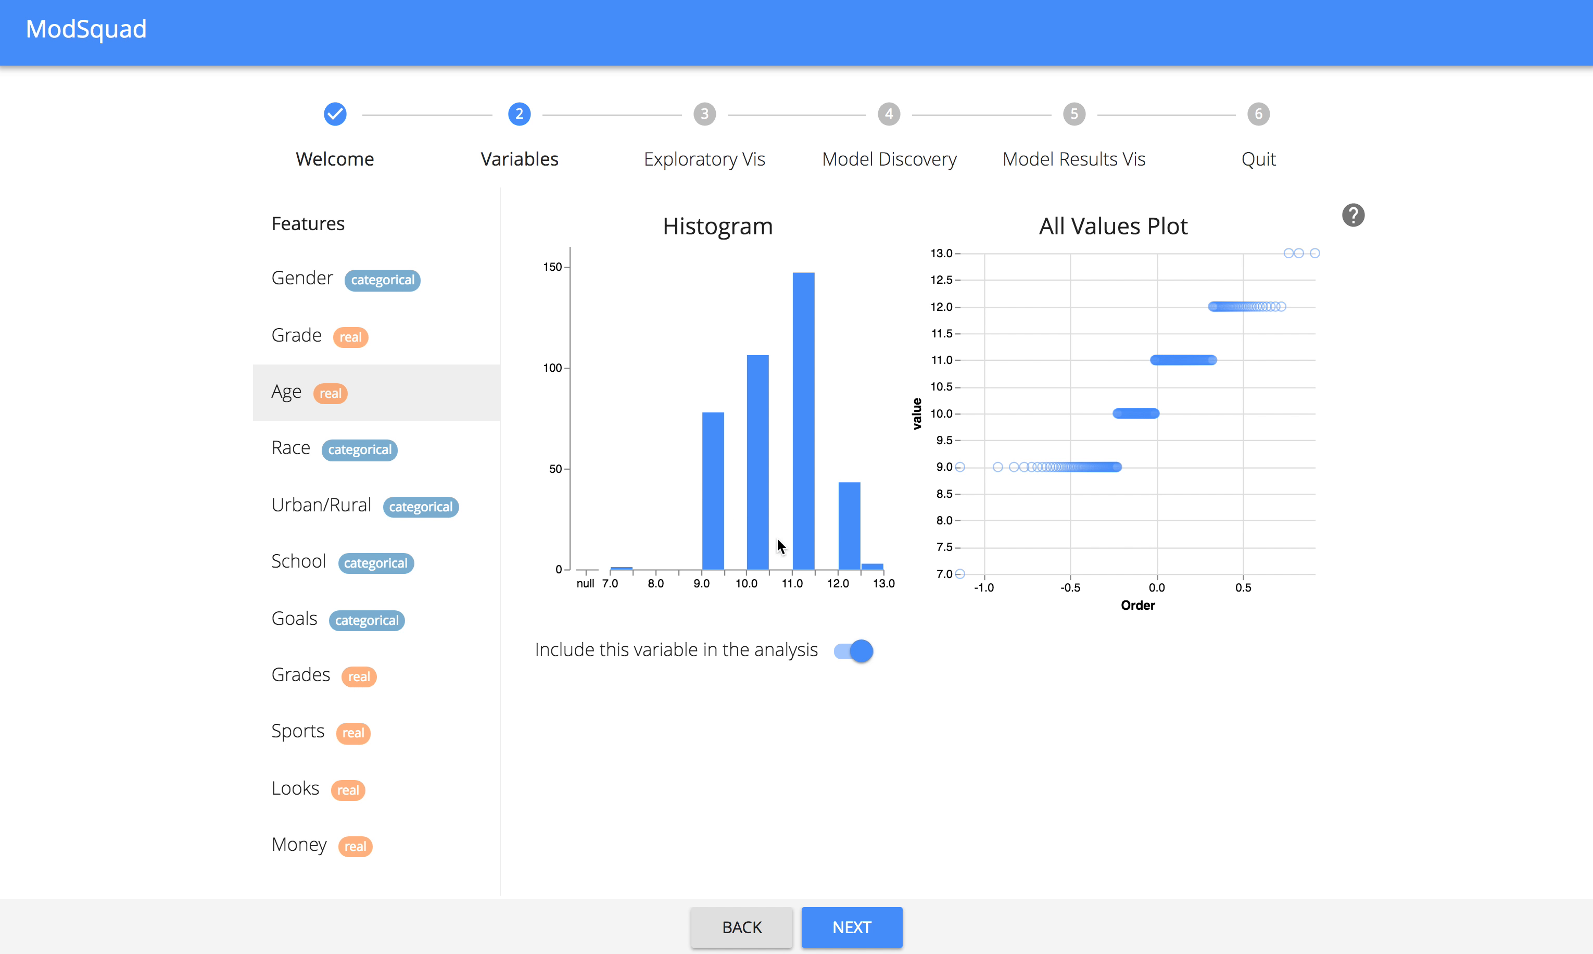
pyautogui.click(850, 653)
pyautogui.click(312, 359)
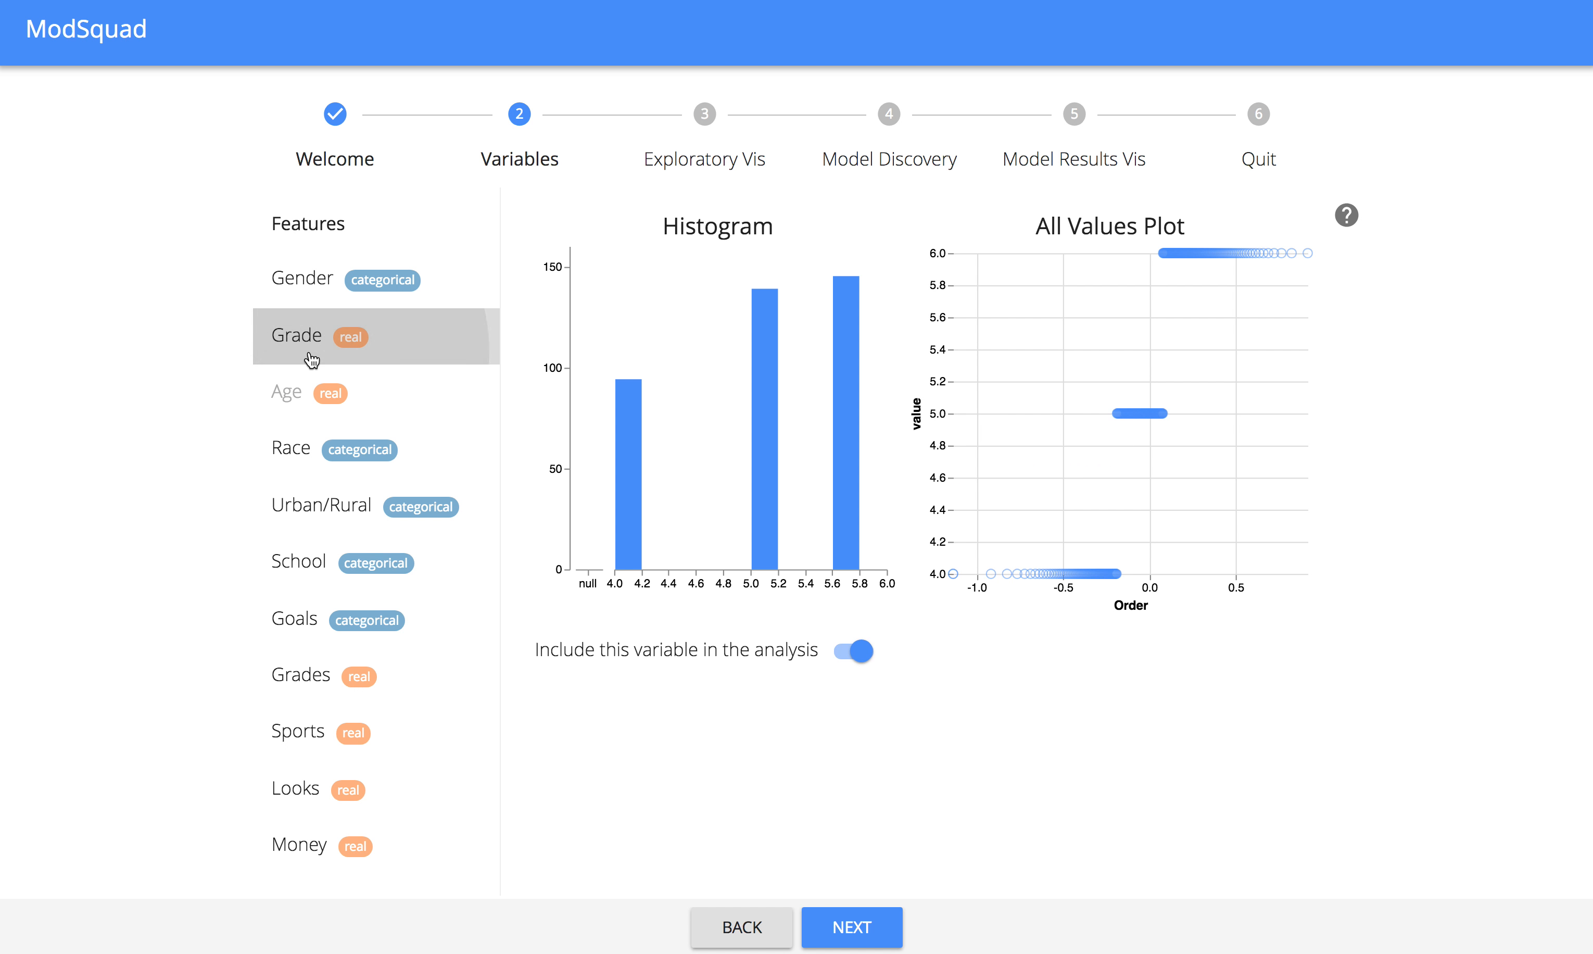
pyautogui.click(845, 657)
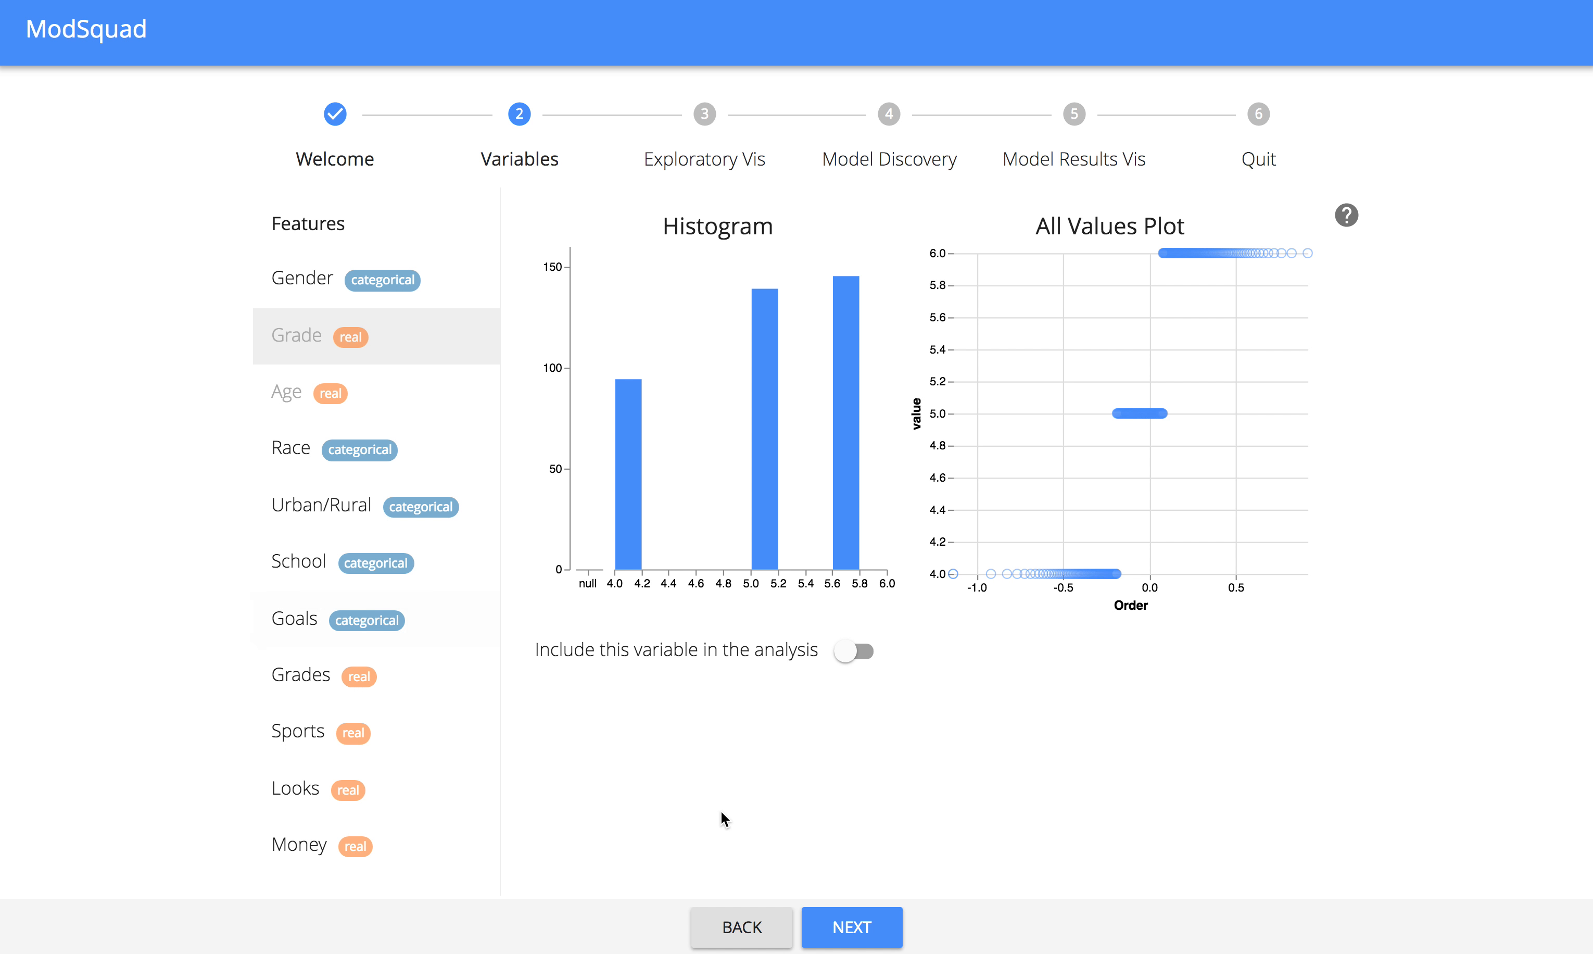
# Advance to model discovery and train a new set of models for 1 minute with the Feature Labs engine.
pyautogui.click(866, 929)
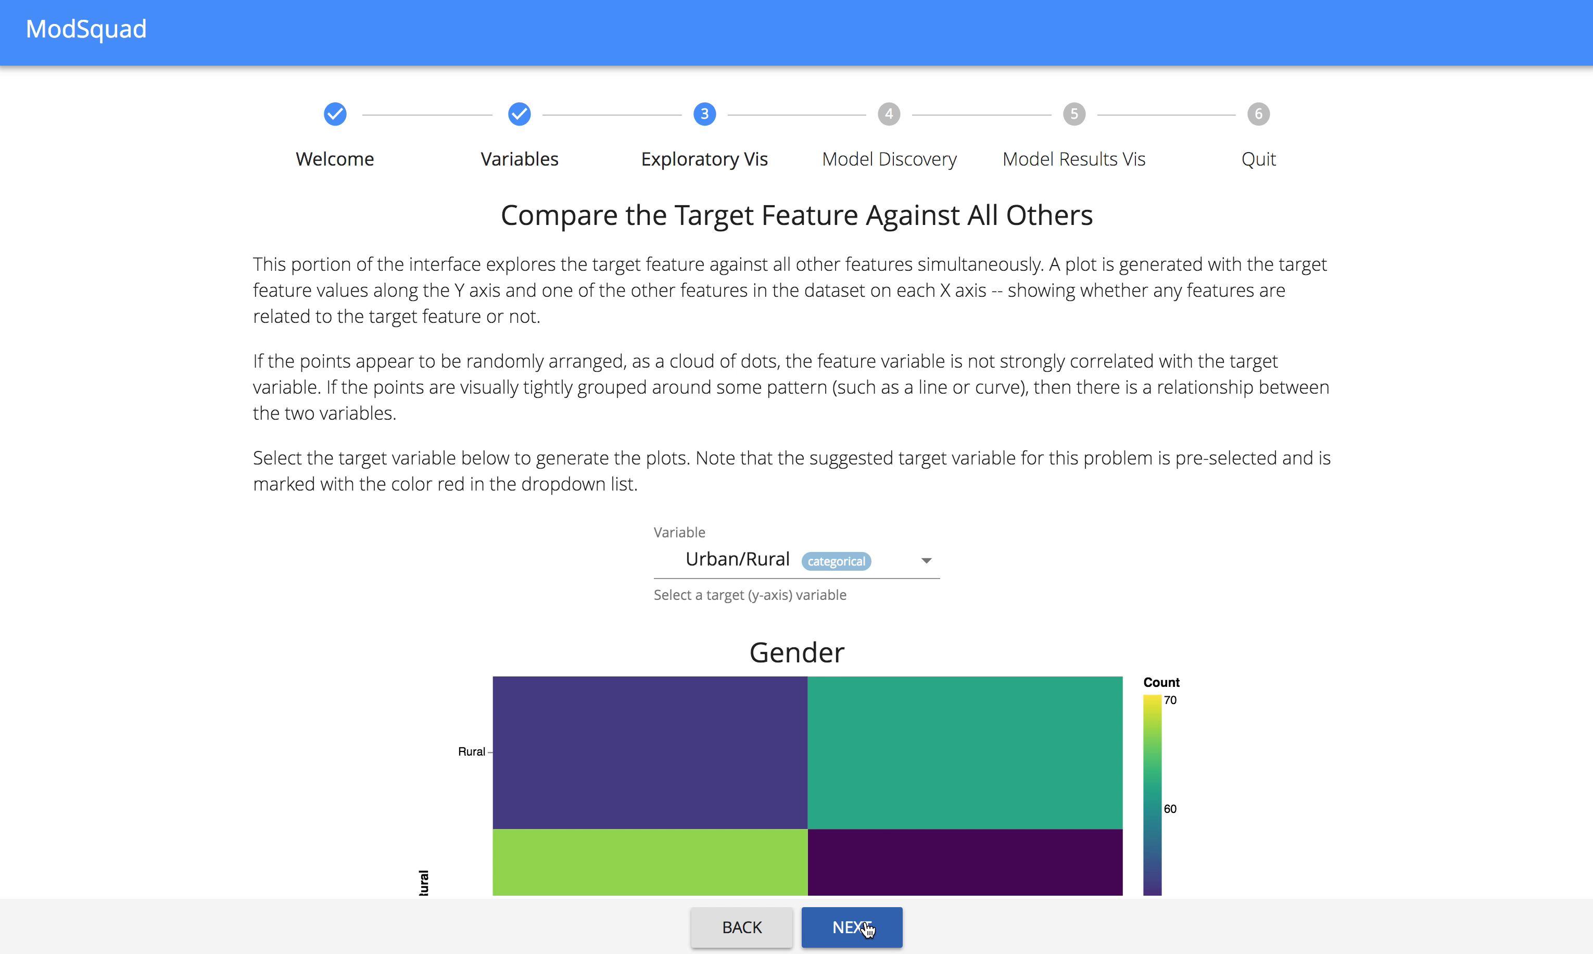
pyautogui.click(867, 929)
pyautogui.click(1077, 835)
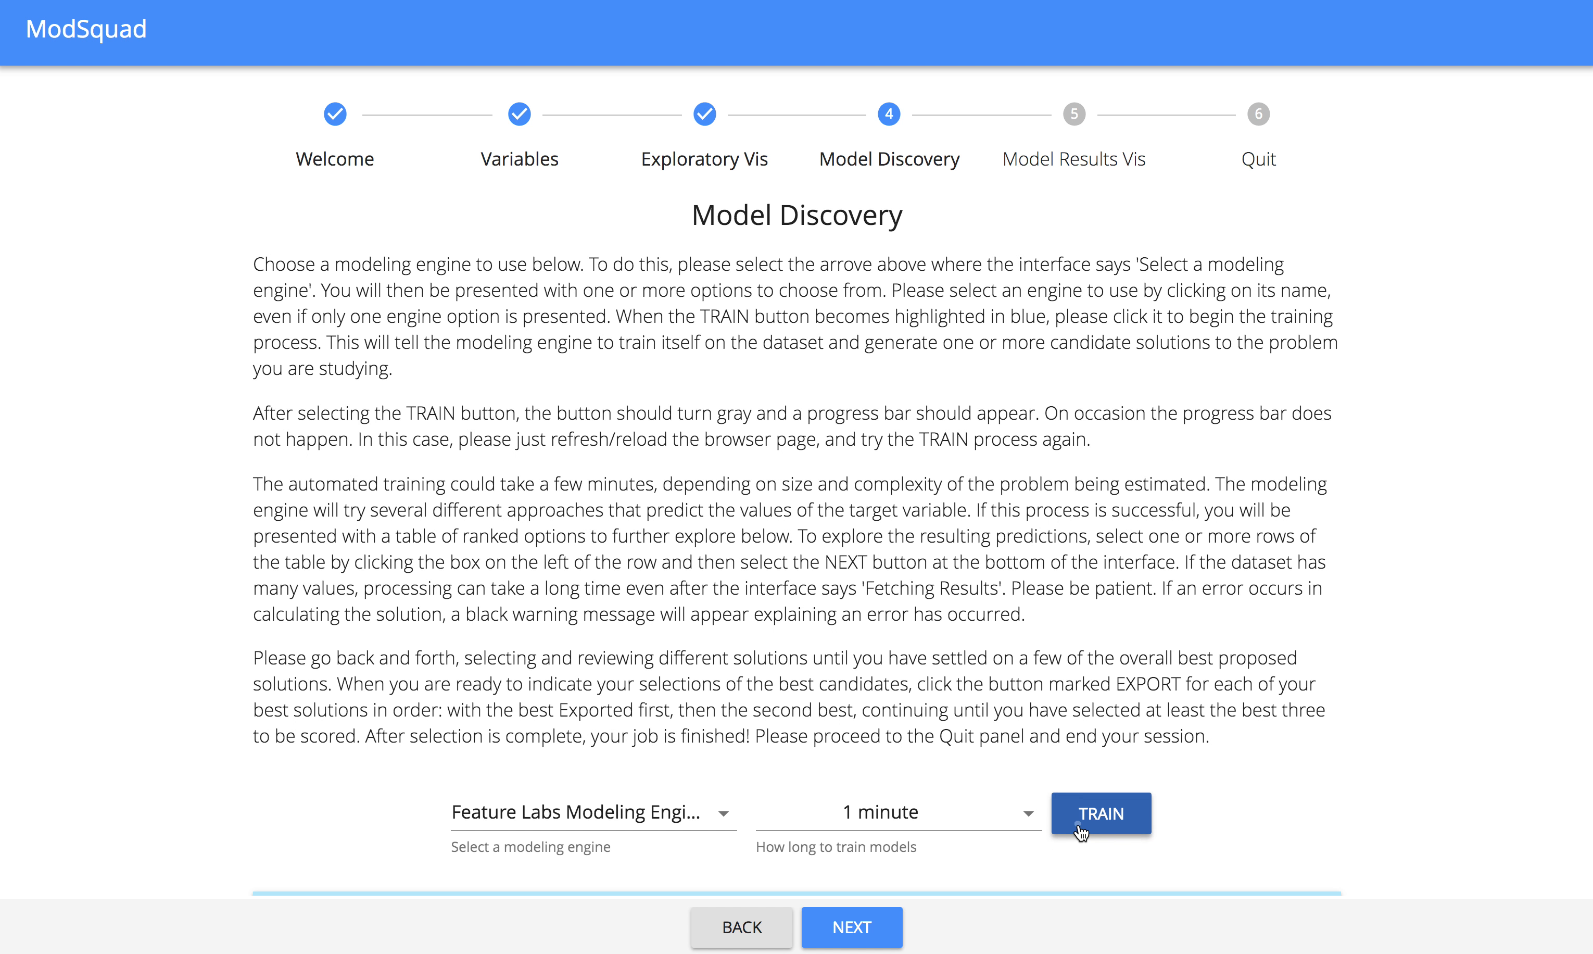
pyautogui.scroll(-2, 1292, 752)
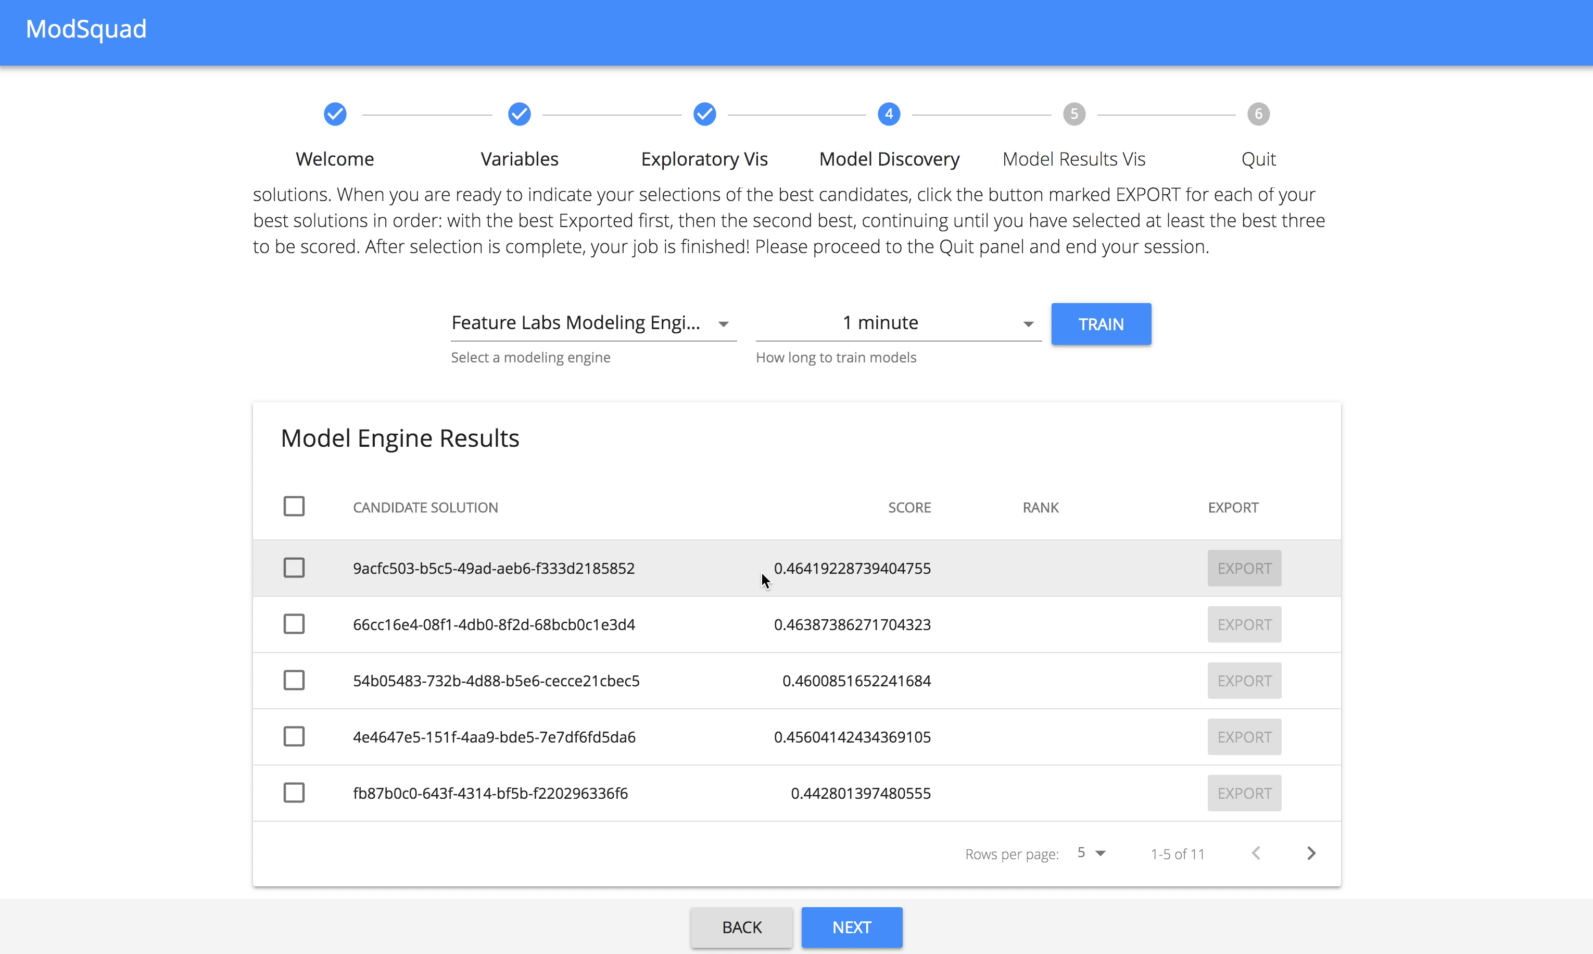
# Select the first two new candidate solutions, starting with 9acfc503 and 66cc16e4, and compare their prediction heatmaps.
pyautogui.click(295, 568)
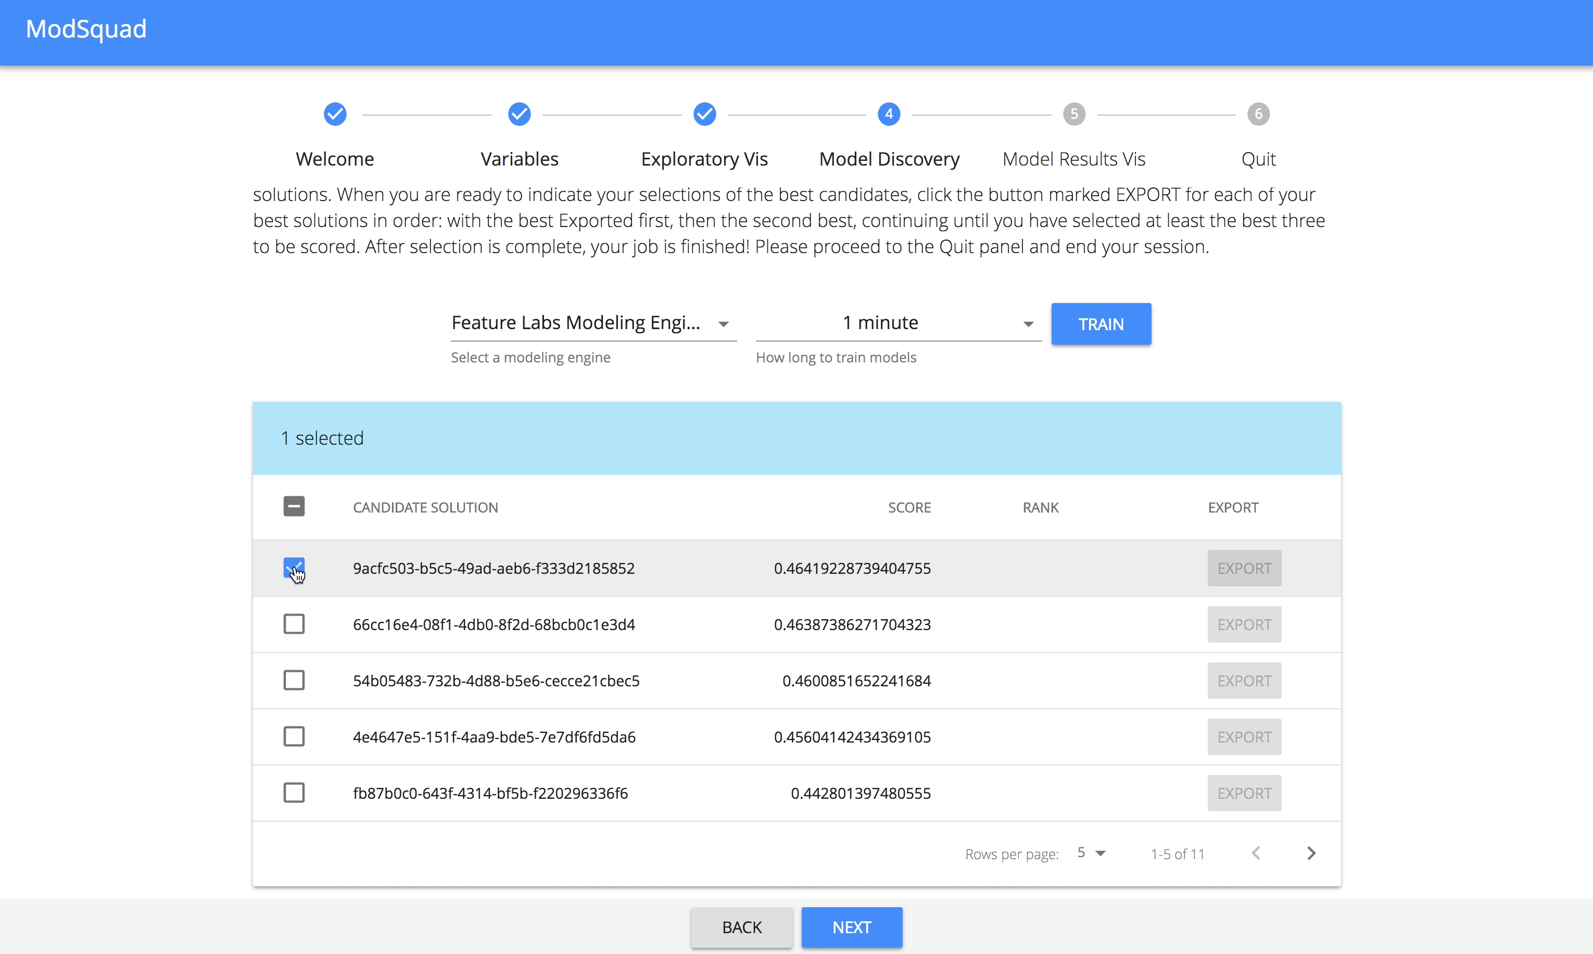
pyautogui.click(294, 624)
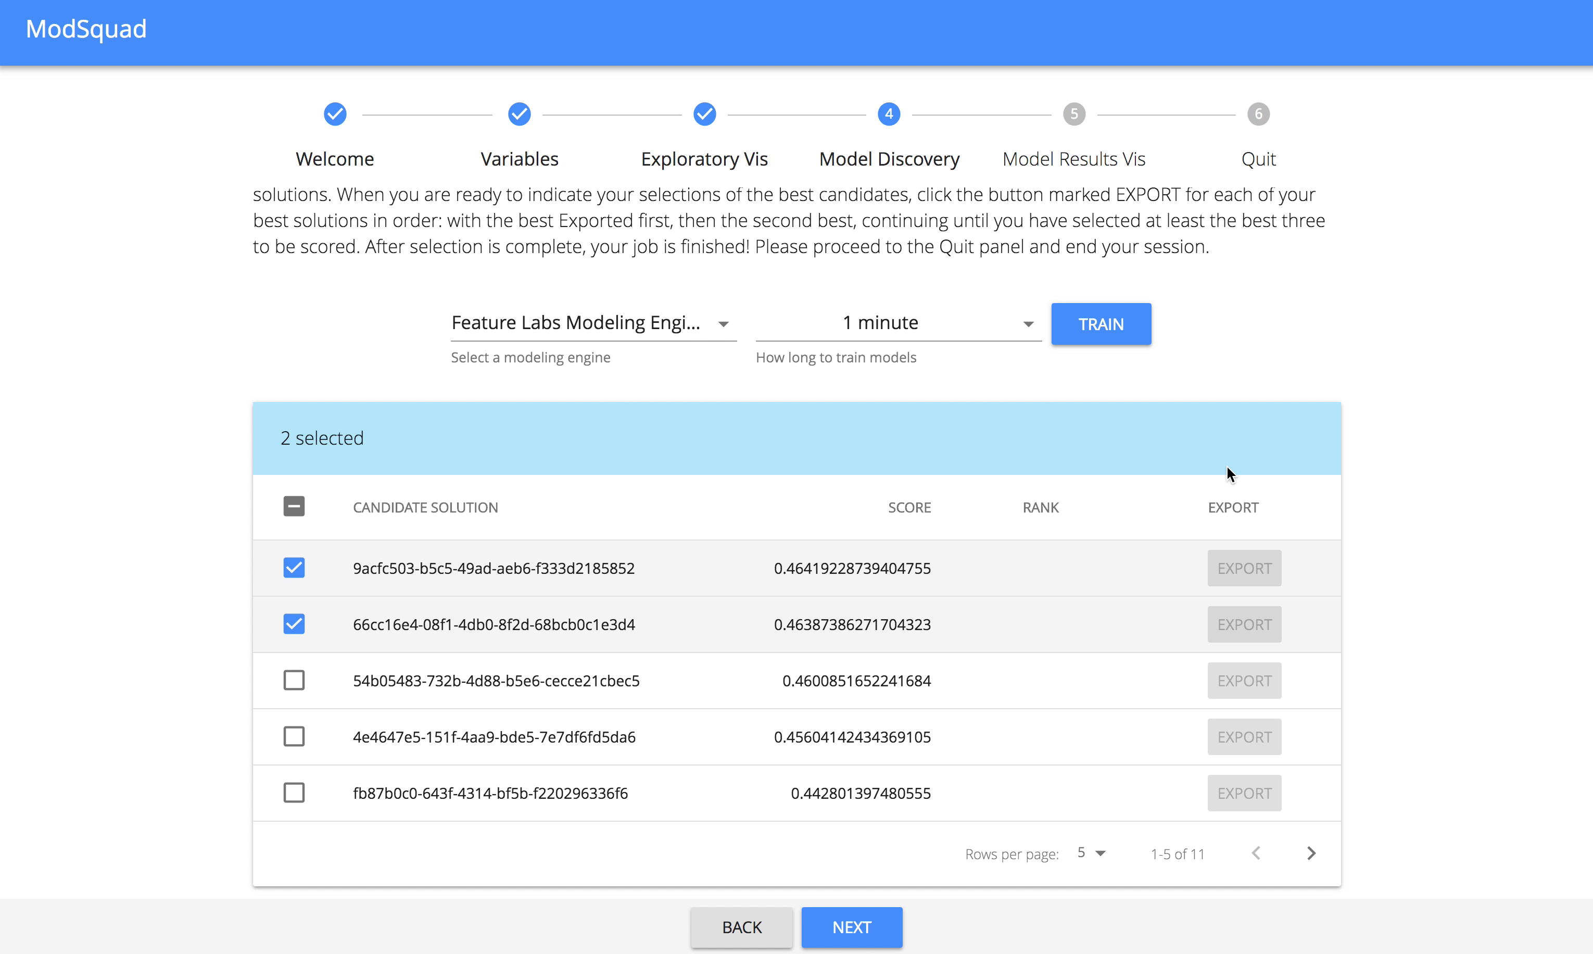
pyautogui.click(873, 921)
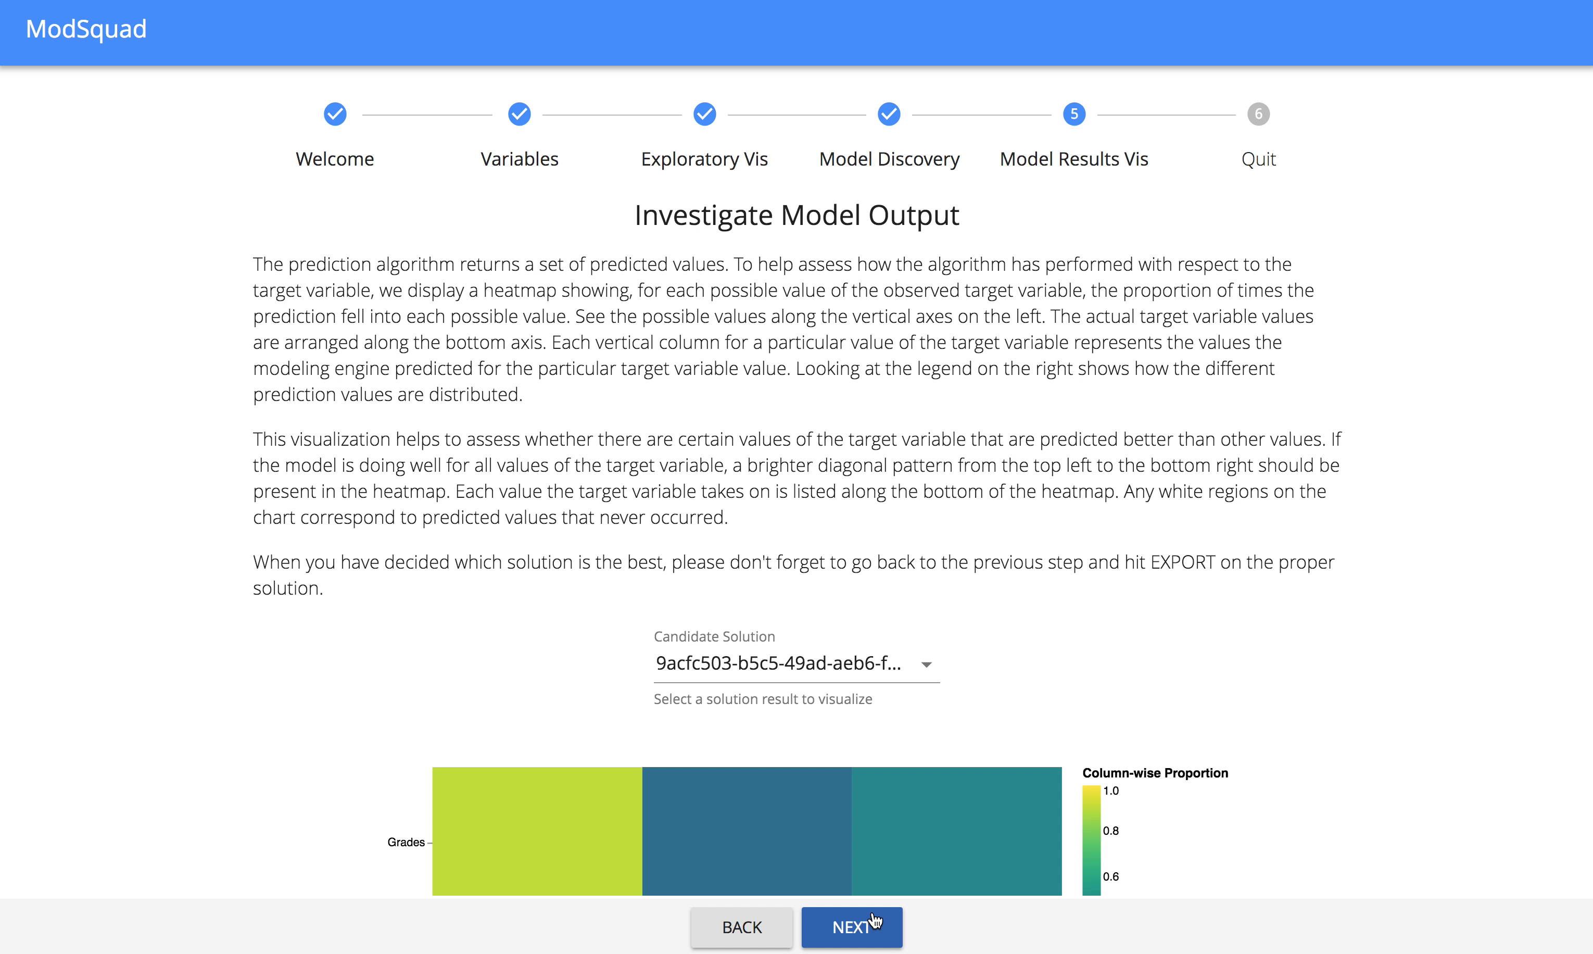
pyautogui.scroll(-5, 774, 729)
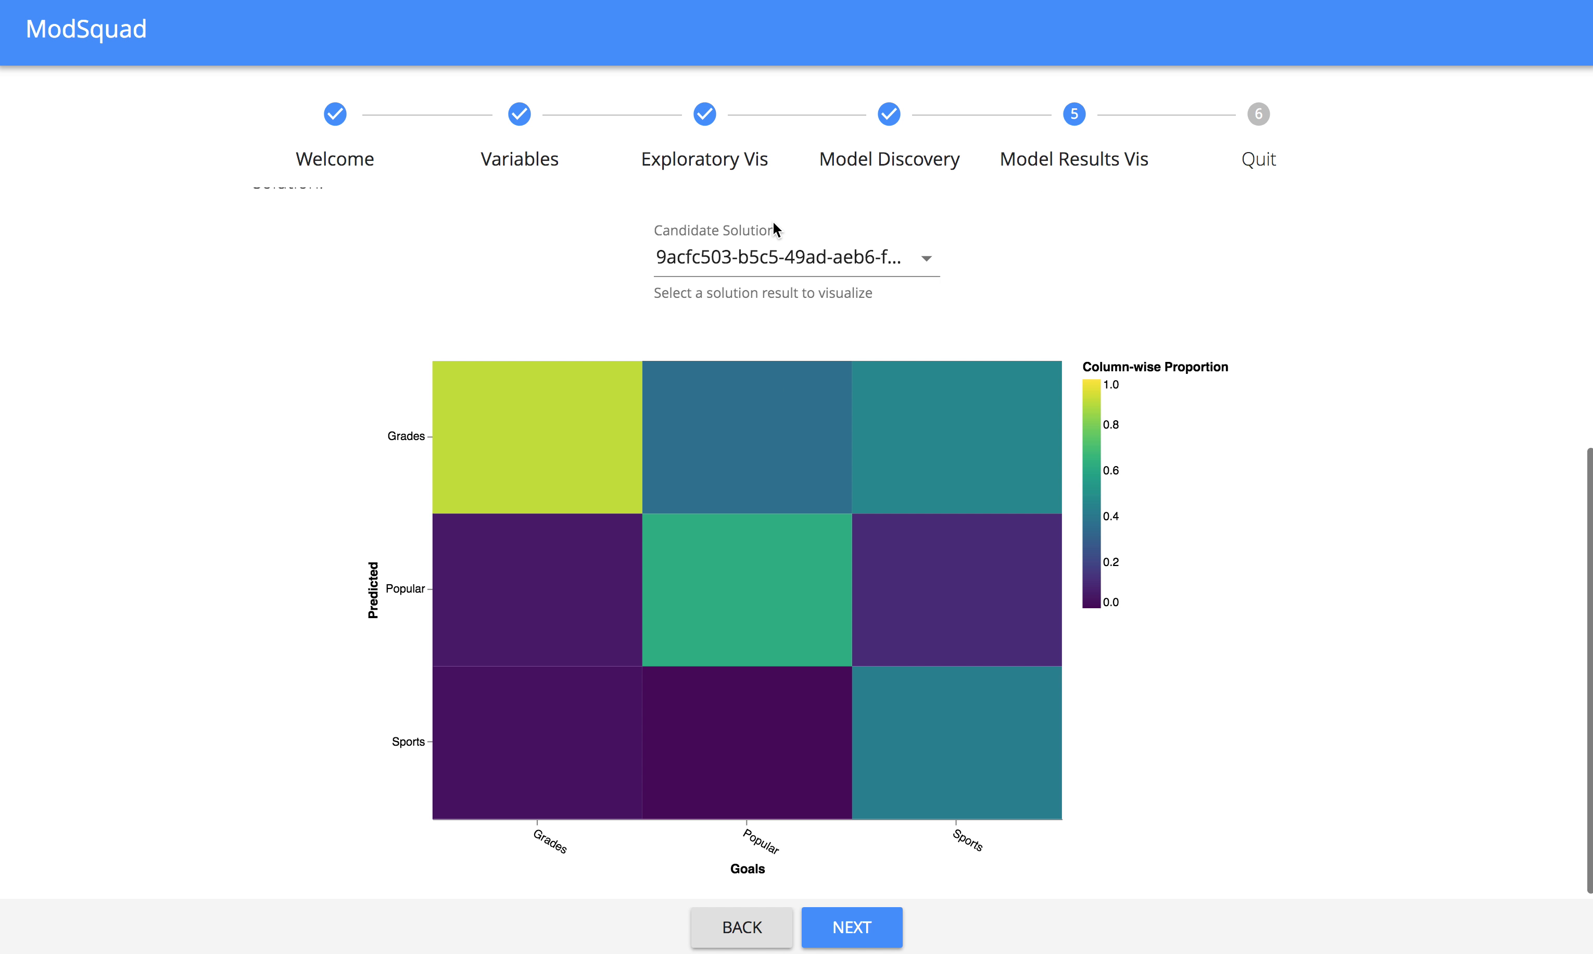
pyautogui.click(785, 254)
pyautogui.click(786, 294)
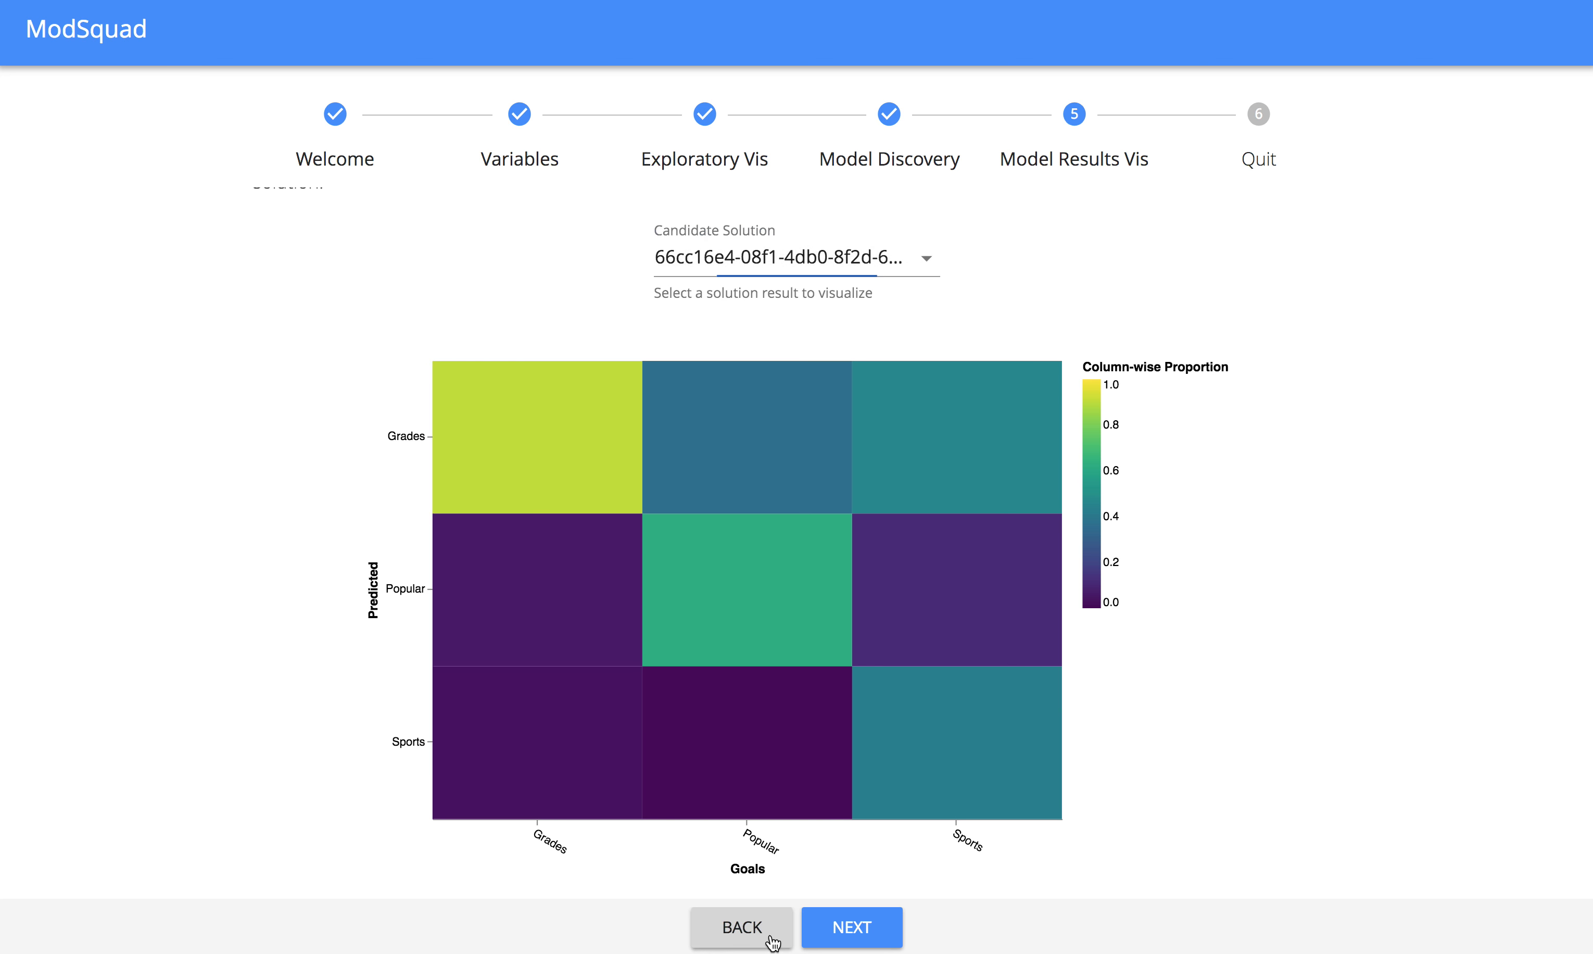
# Export candidates 9acfc503 and 66cc16e4, in that order, from model discovery and proceed to the Quit step.
pyautogui.click(773, 937)
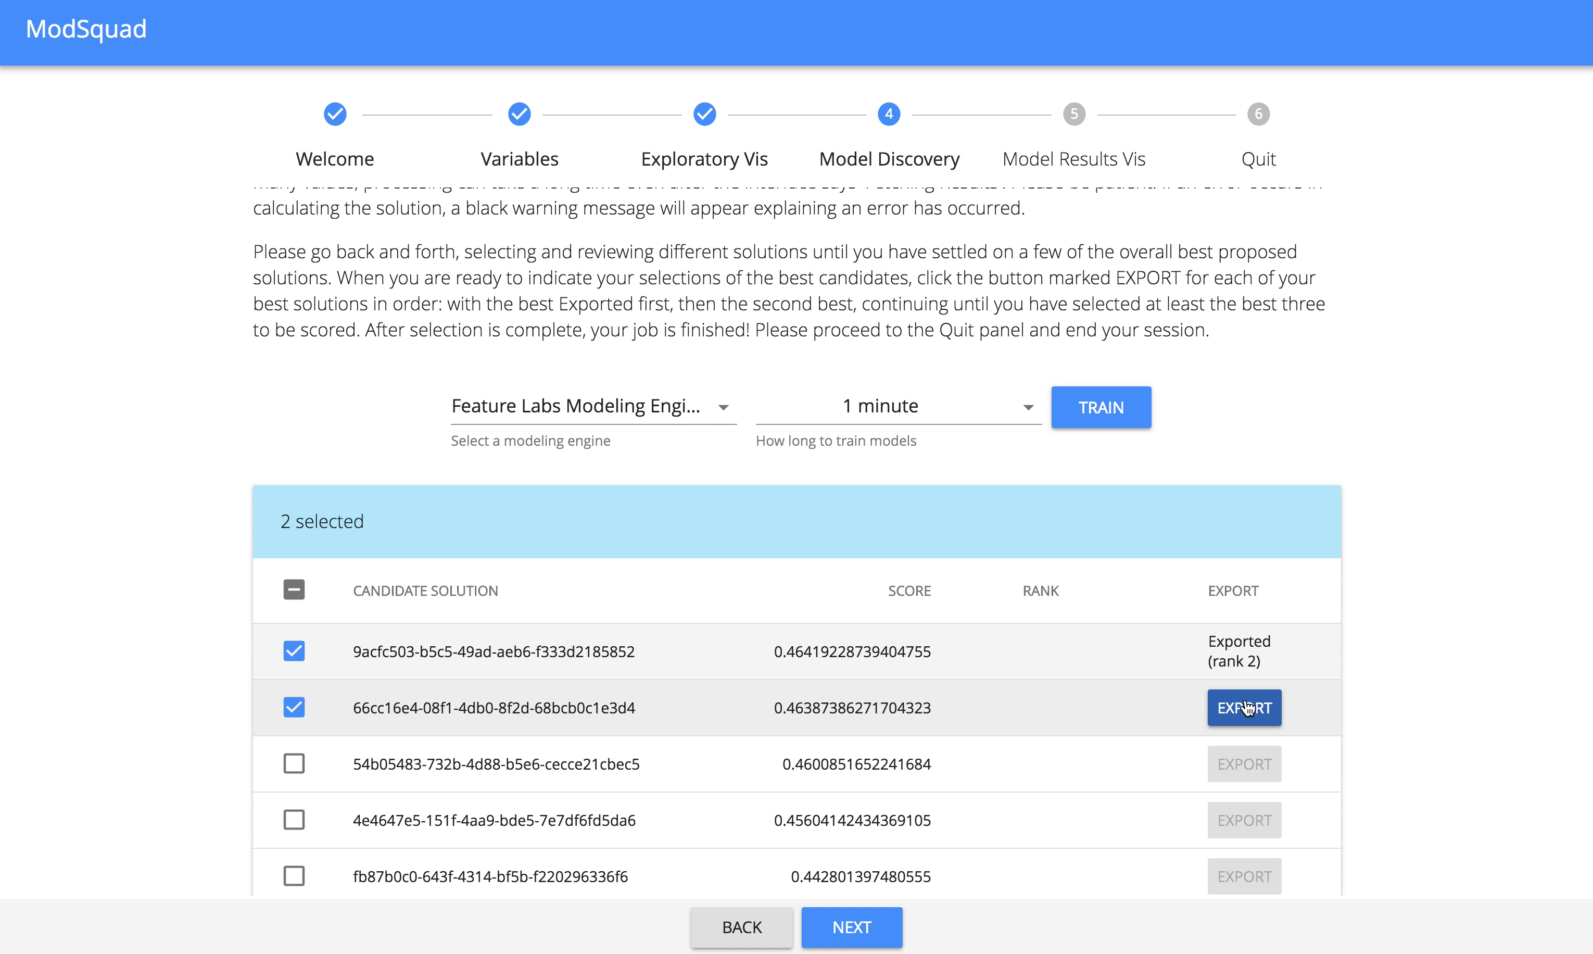
pyautogui.click(1246, 707)
pyautogui.scroll(-3, 1385, 647)
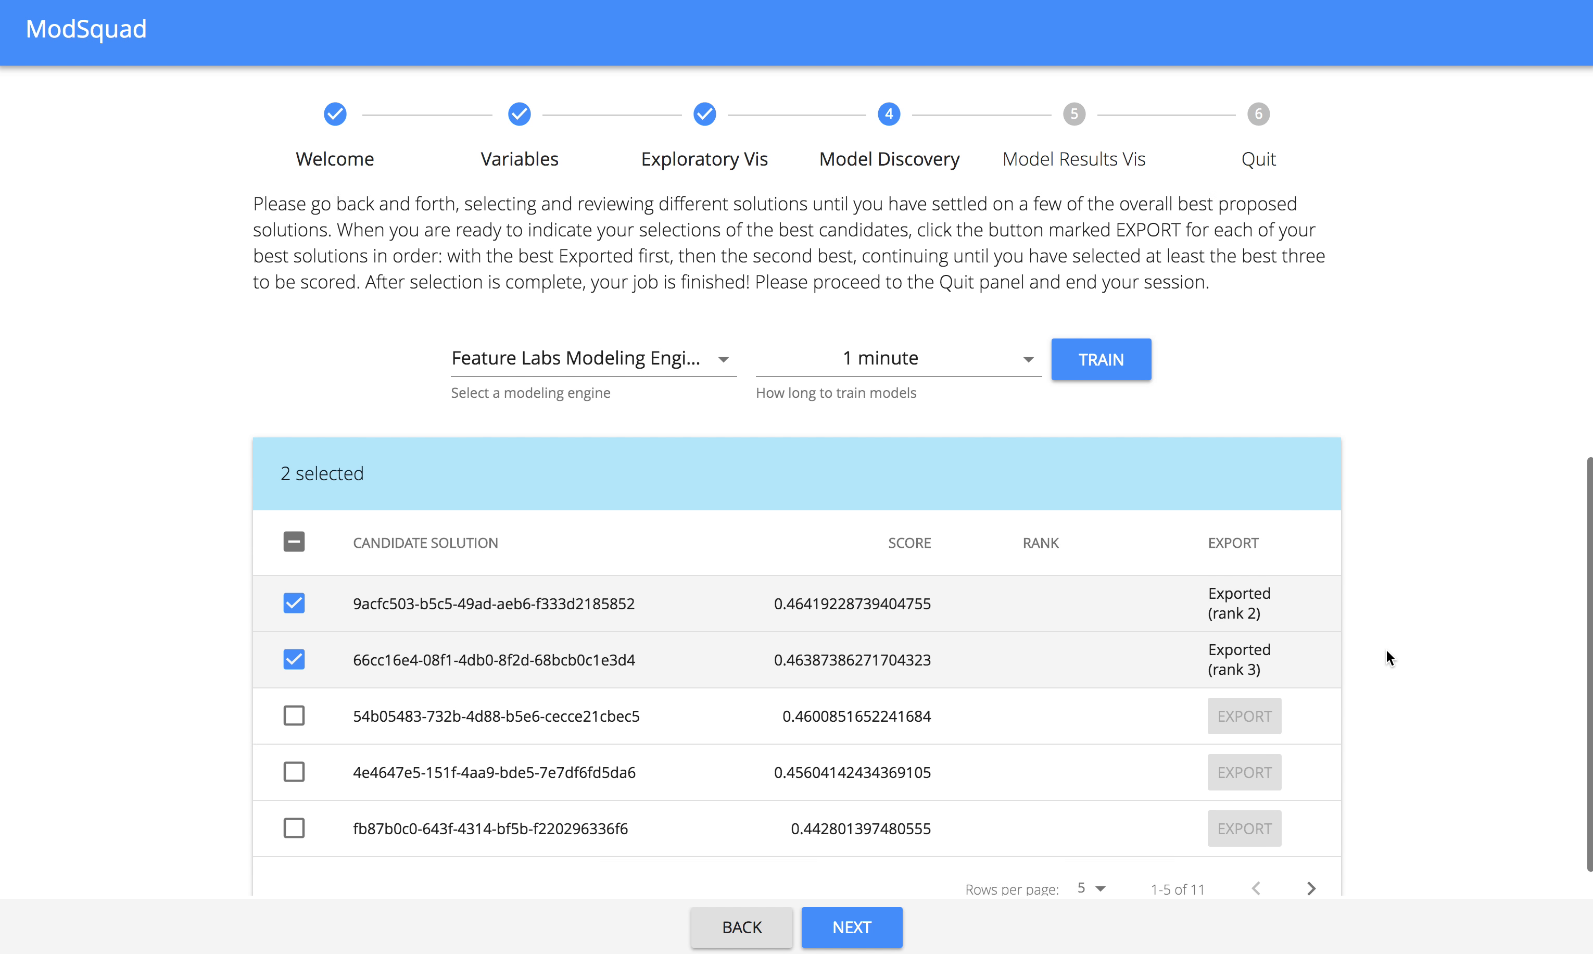
pyautogui.click(865, 943)
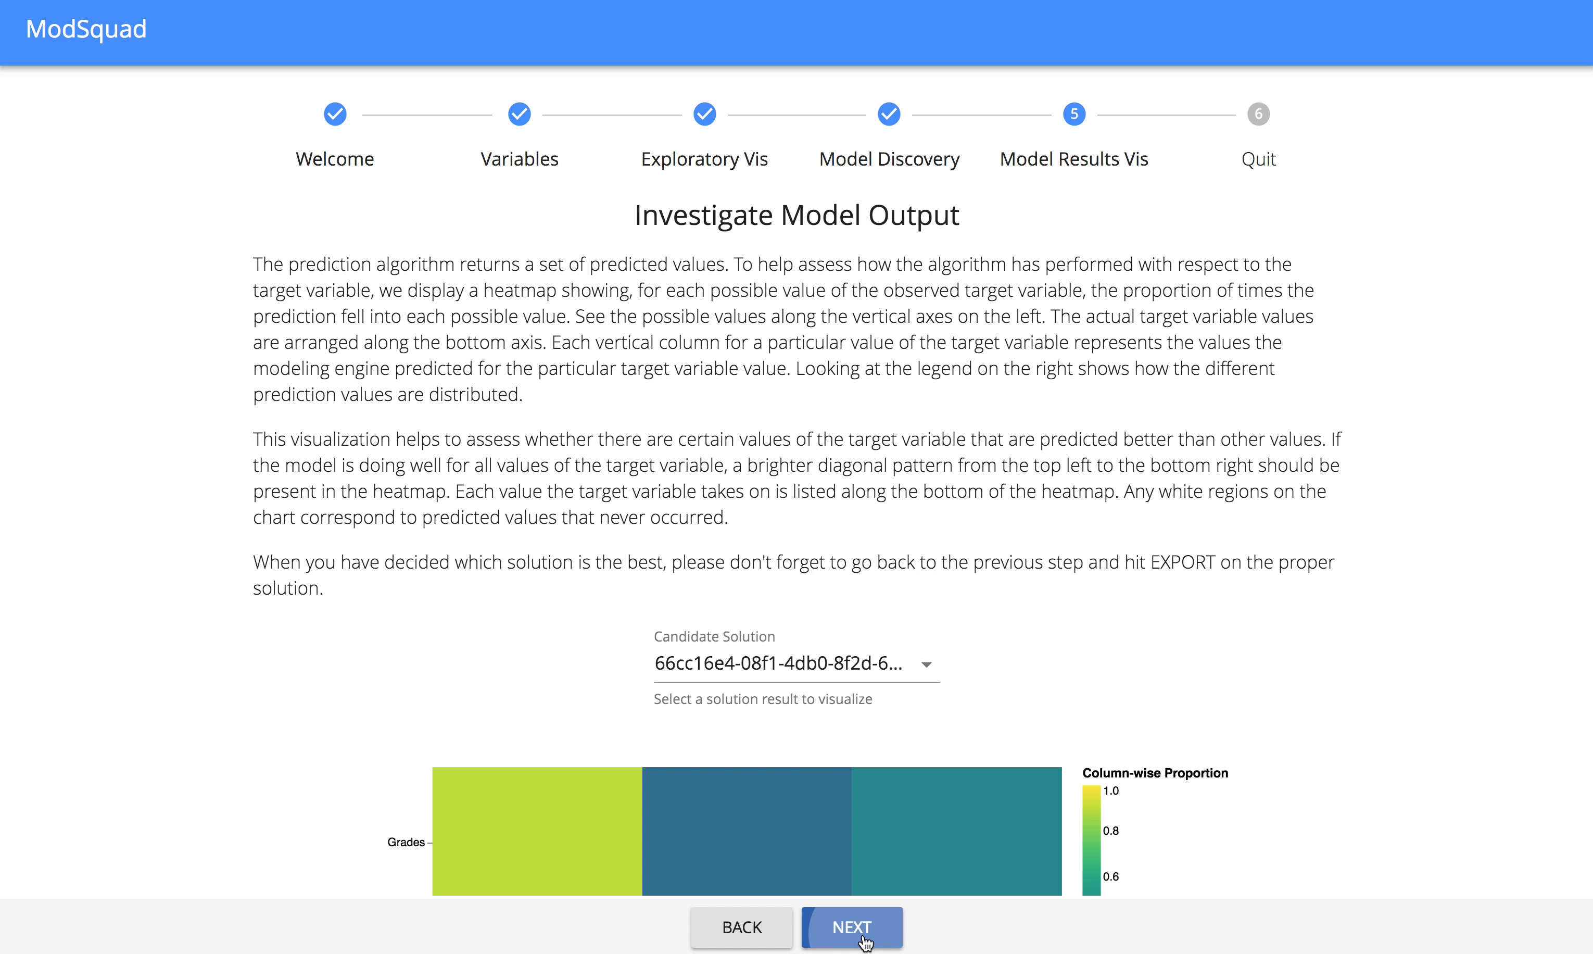
pyautogui.click(866, 943)
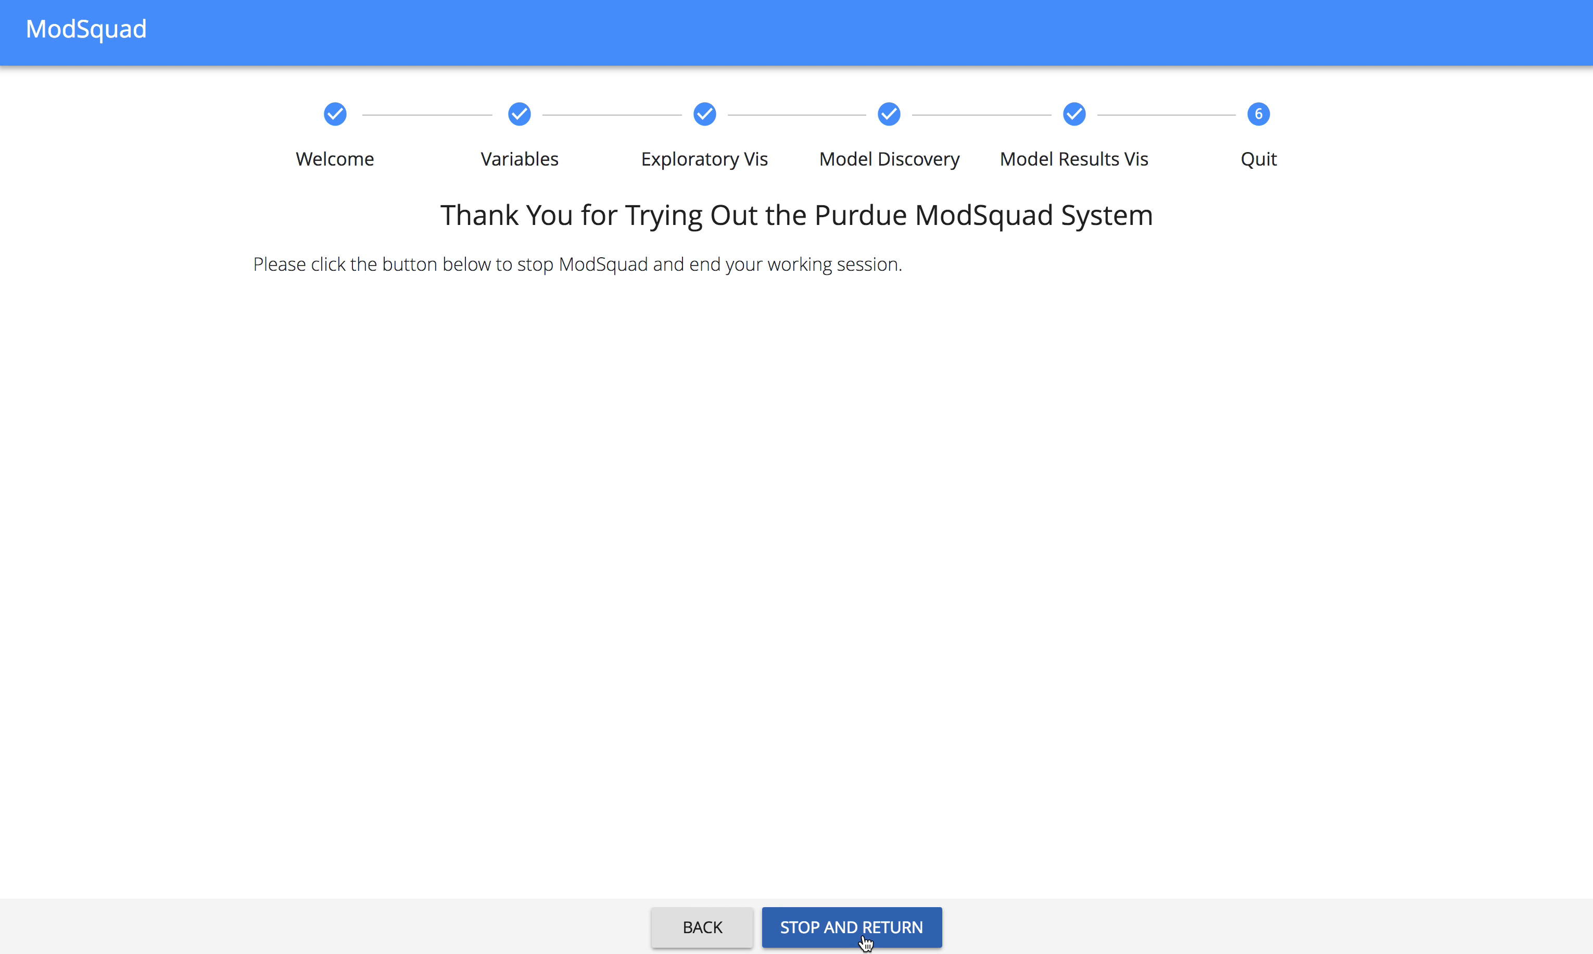